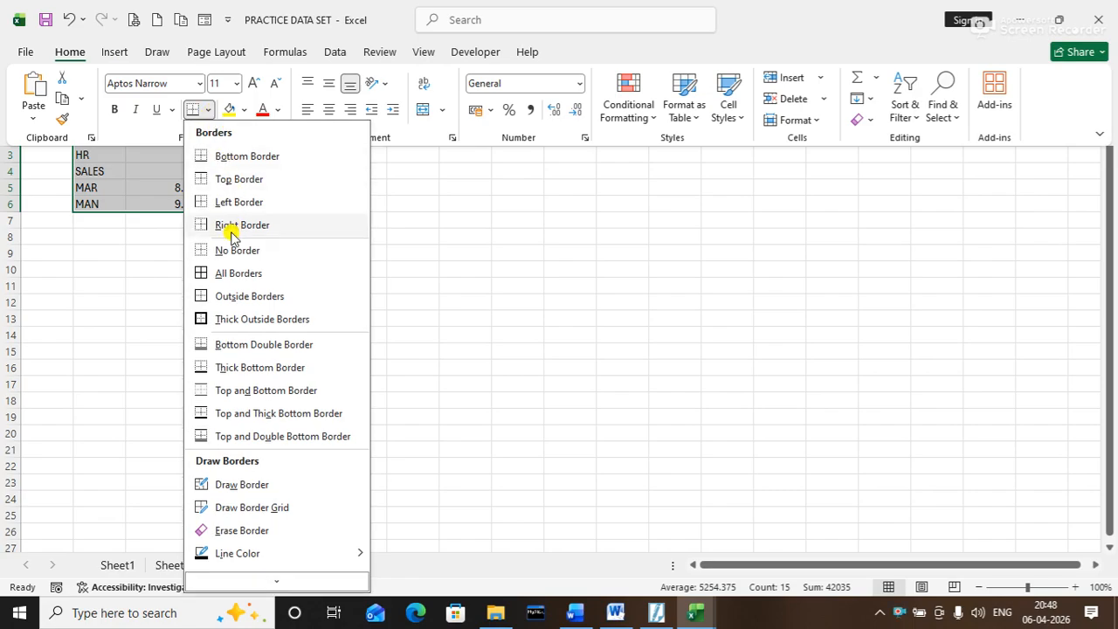
Apply all borders to the bonus table B2:D6 and make header row 2 slightly taller
left_click(220, 270)
left_click(166, 215)
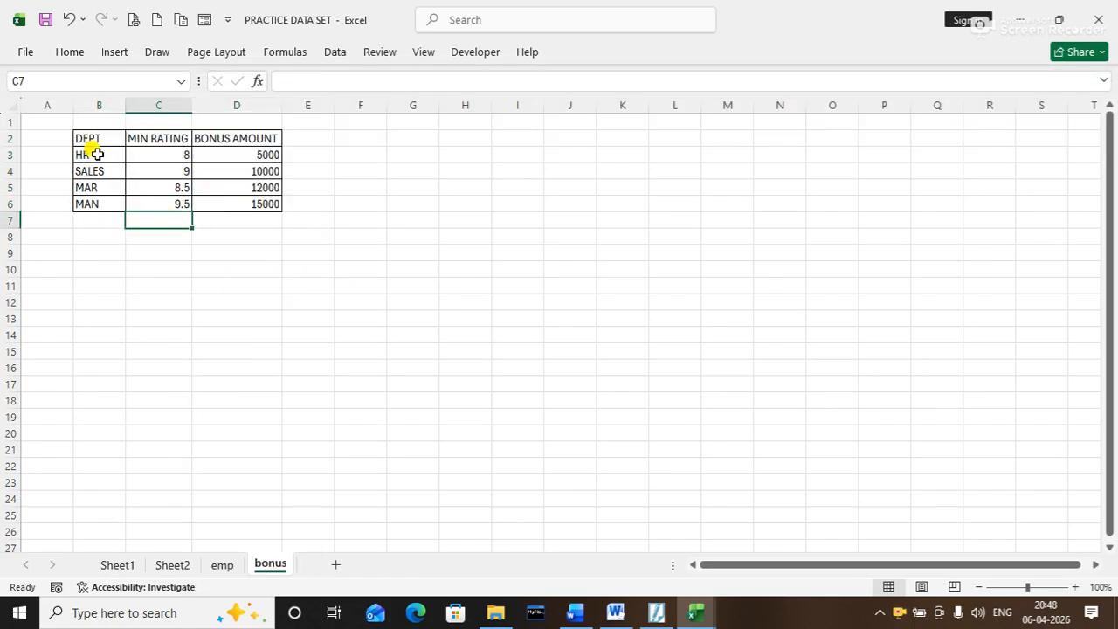
left_click_drag(10, 146, 21, 150)
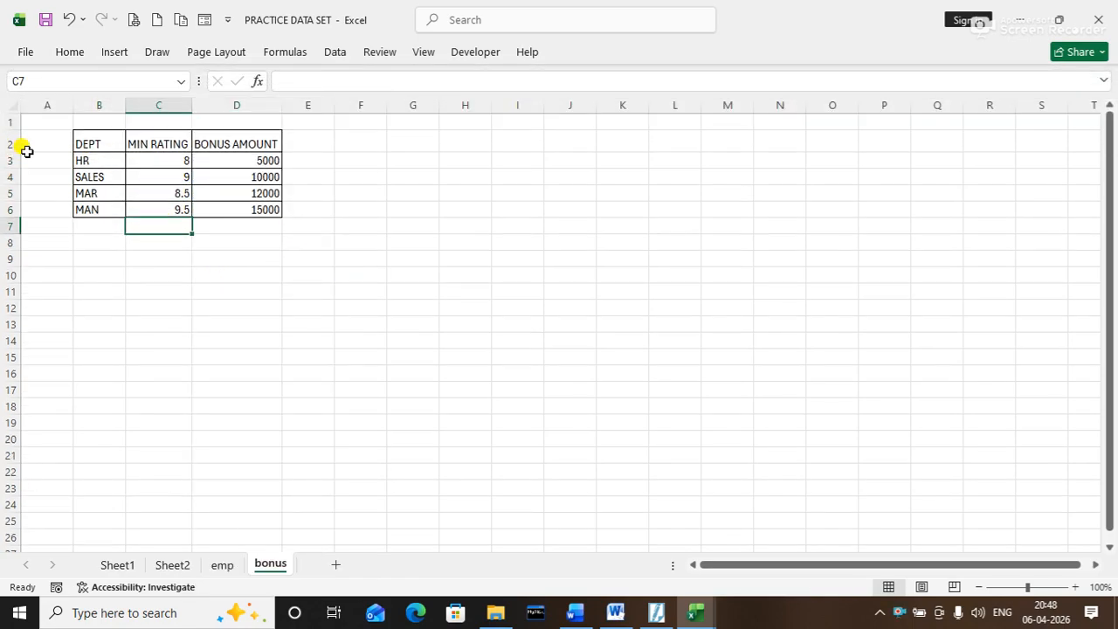
Widen columns B, C and D equally, and enlarge column D further to fit the BONUS AMOUNT heading
left_click_drag(87, 140, 216, 142)
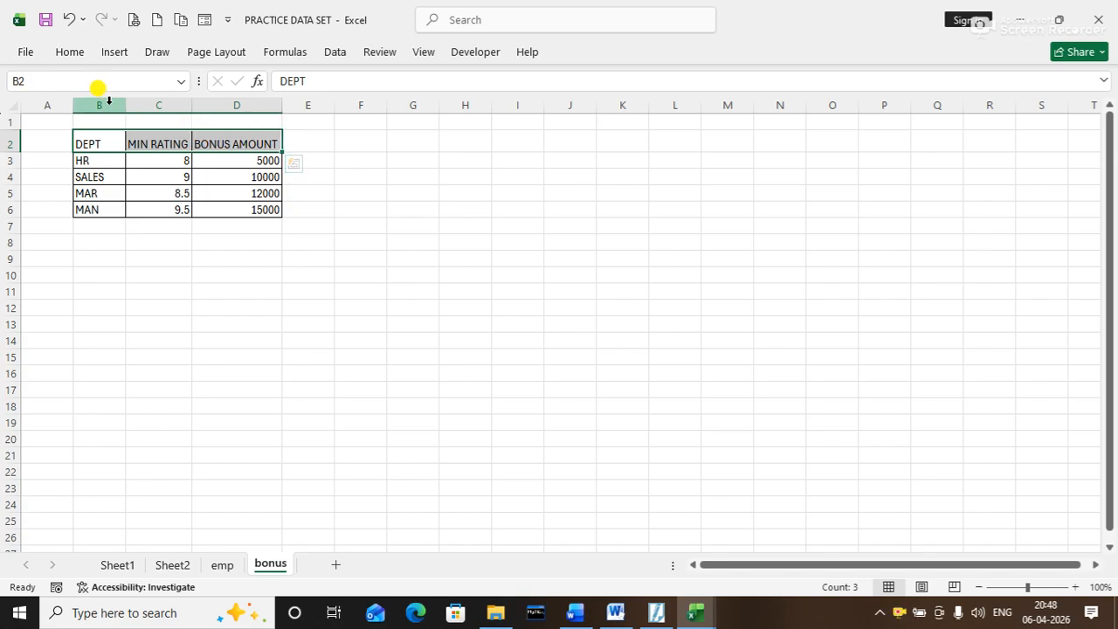
left_click_drag(99, 105, 201, 96)
left_click(194, 187)
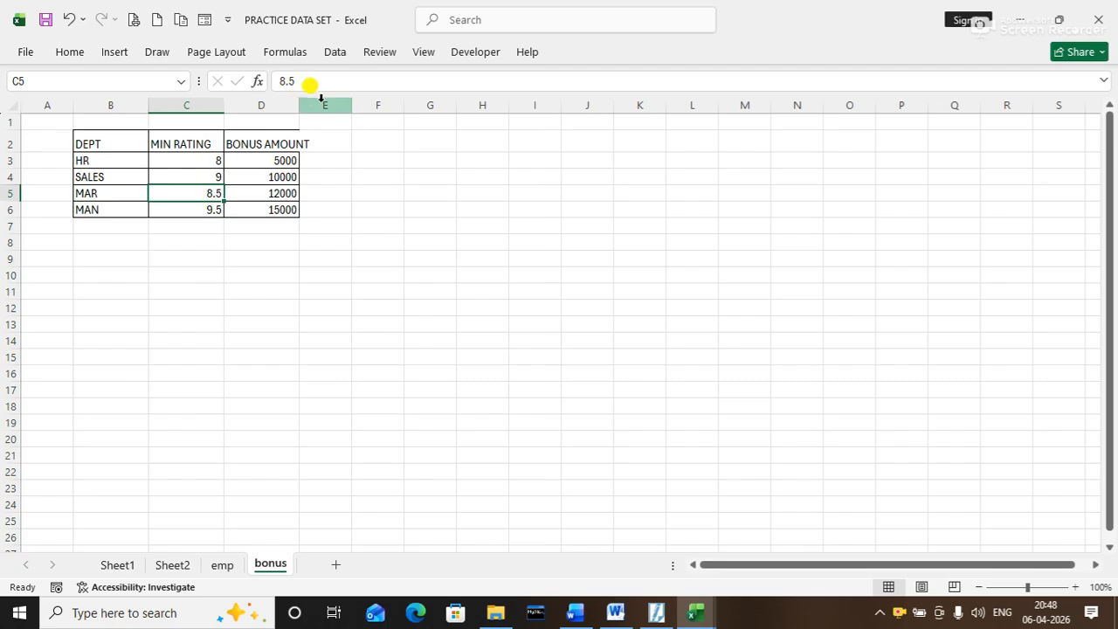
left_click_drag(299, 104, 314, 103)
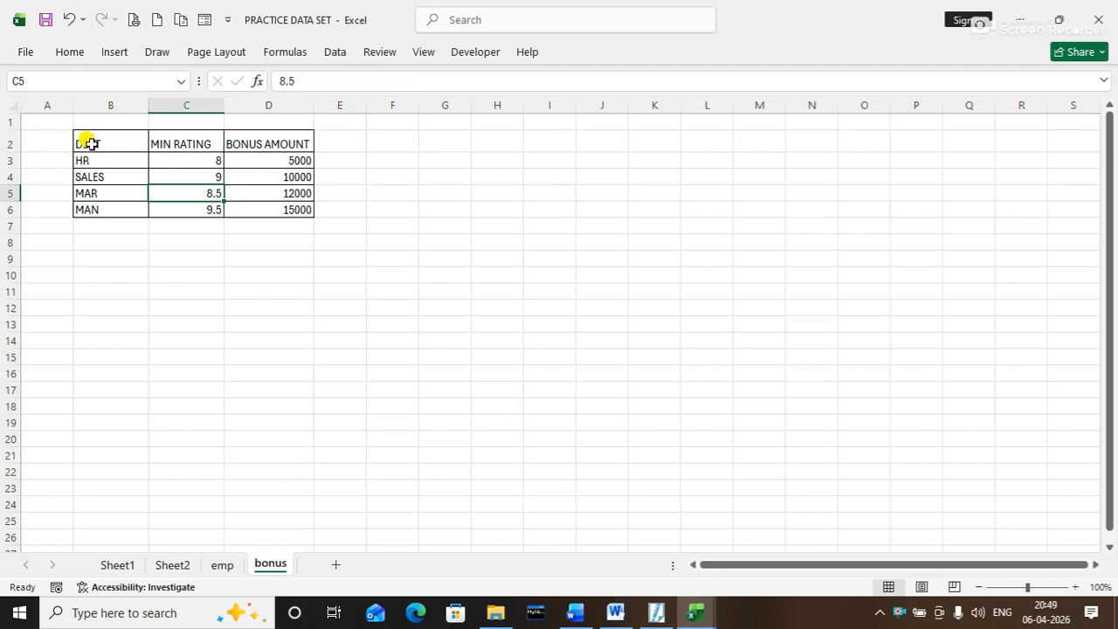
Centre the header cells B2:D2 horizontally and vertically, and format them as bold size 12 text with a yellow fill
left_click_drag(87, 144, 250, 138)
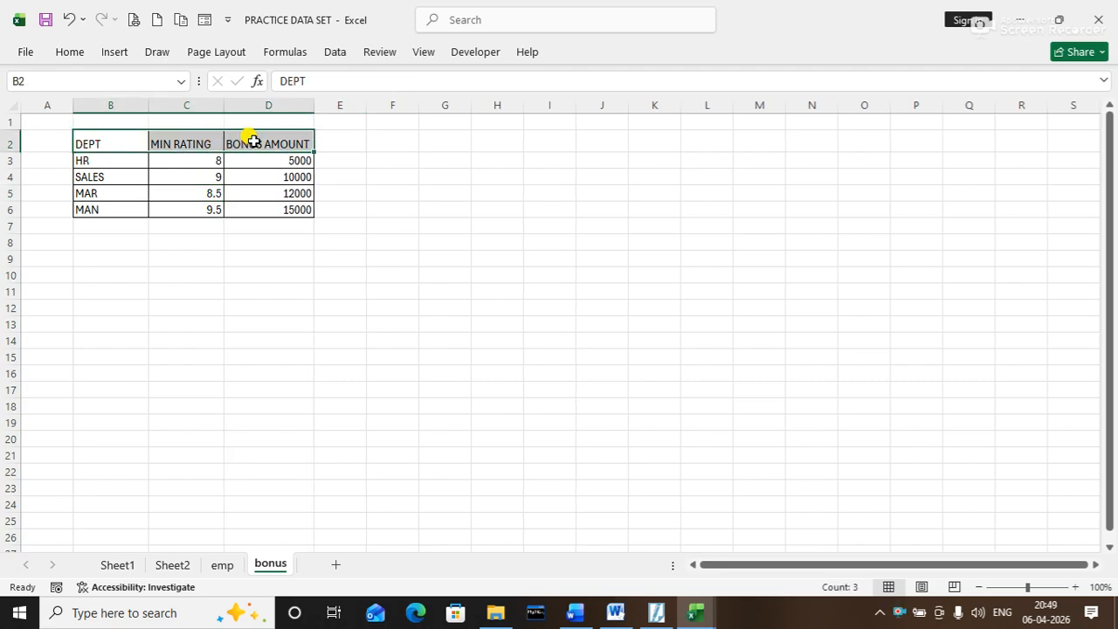
left_click(70, 52)
left_click(330, 110)
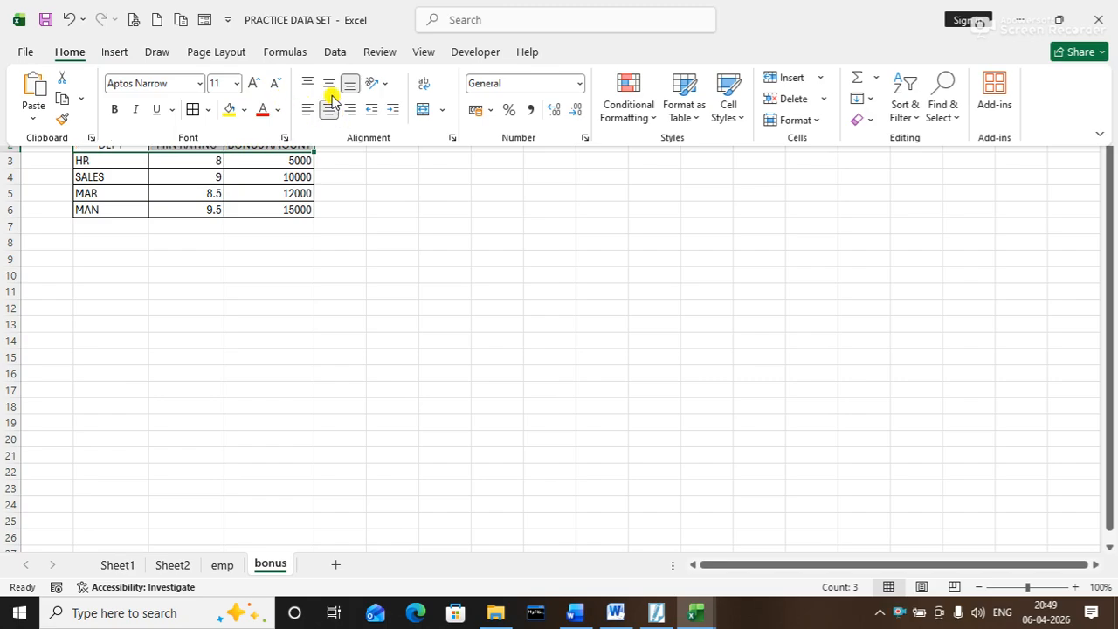
left_click(328, 83)
left_click(253, 78)
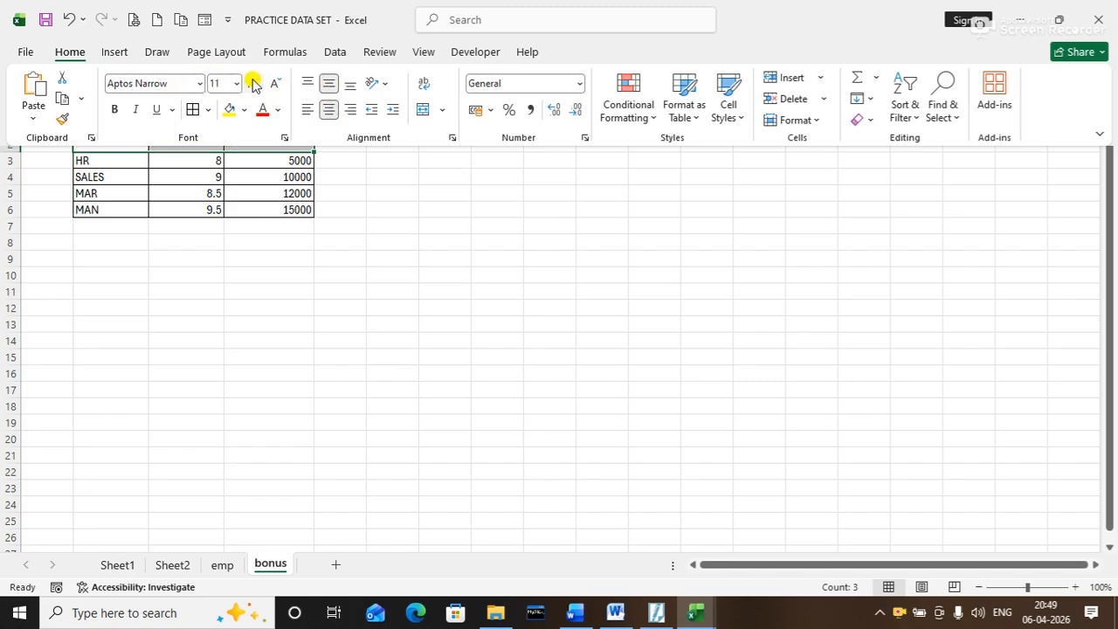
left_click(114, 109)
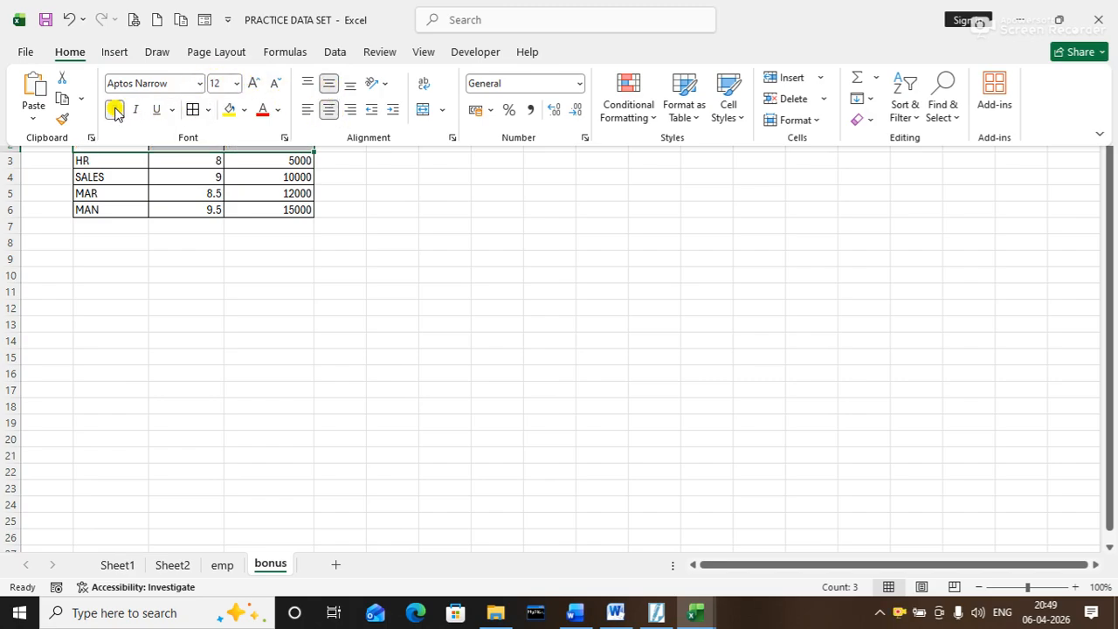
left_click(230, 109)
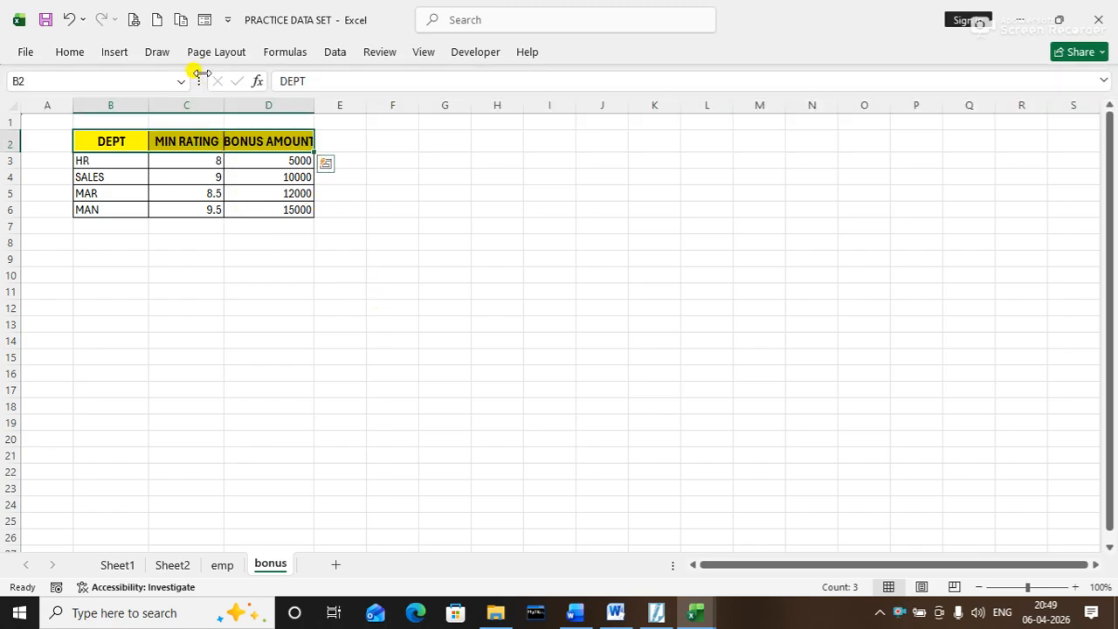
Autofit column D to its bold BONUS AMOUNT heading
double_click(313, 103)
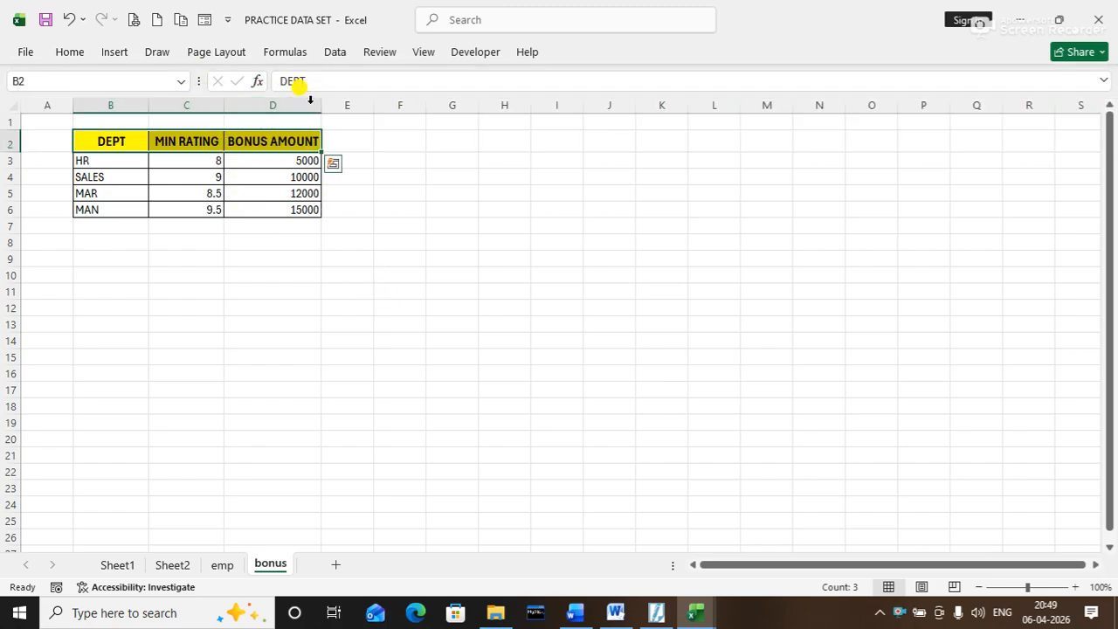
left_click(295, 321)
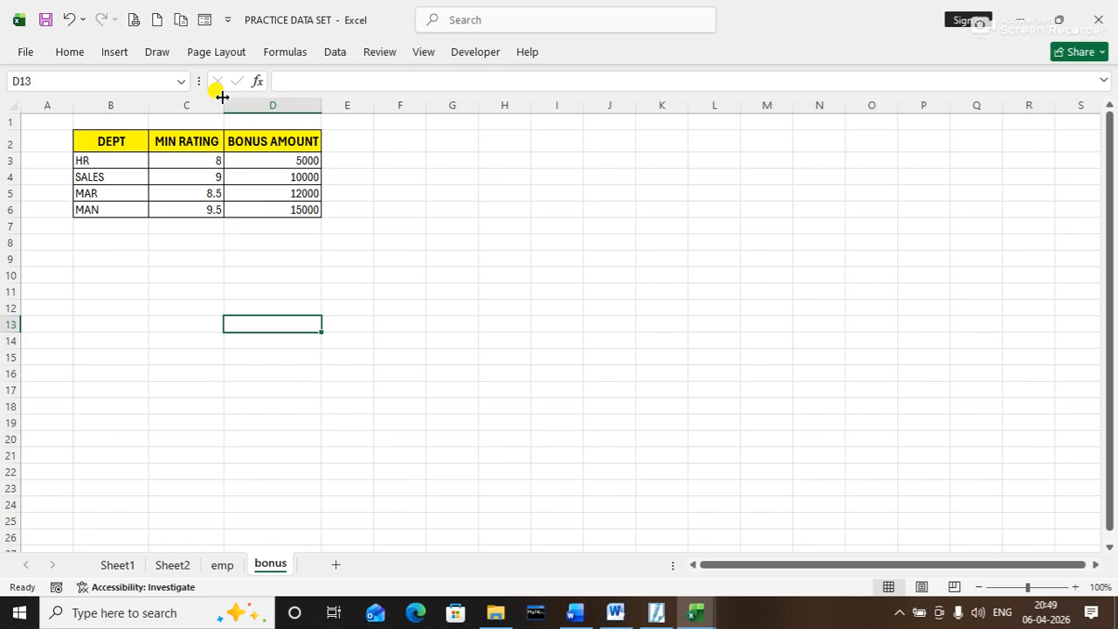
left_click(315, 274)
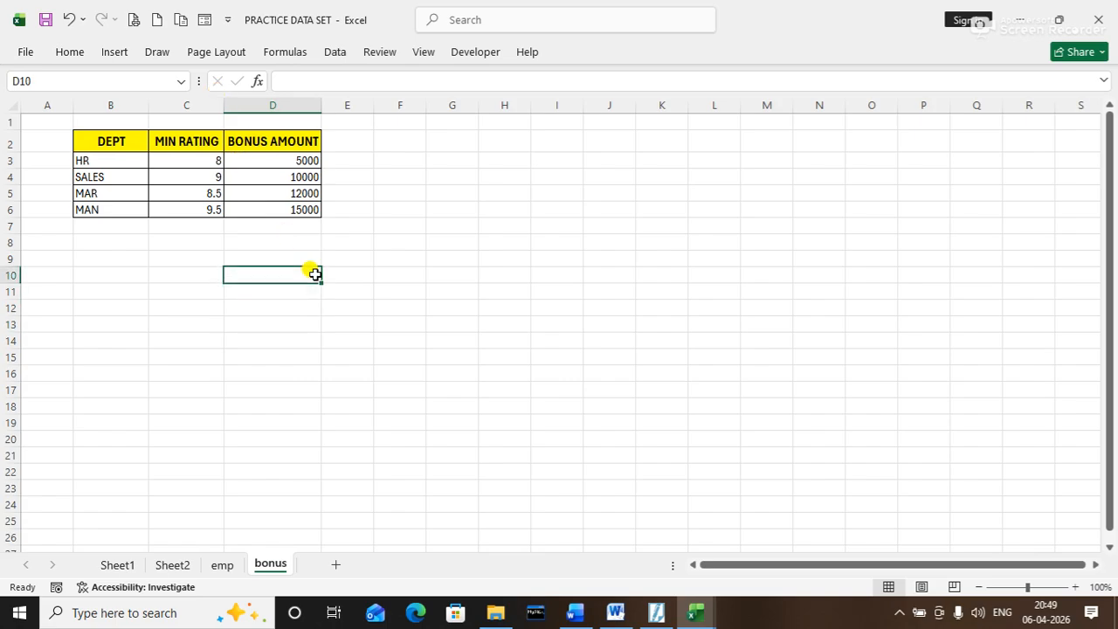
On the emp sheet, enter ENAME as the first column heading in B2
left_click(222, 566)
left_click(101, 135)
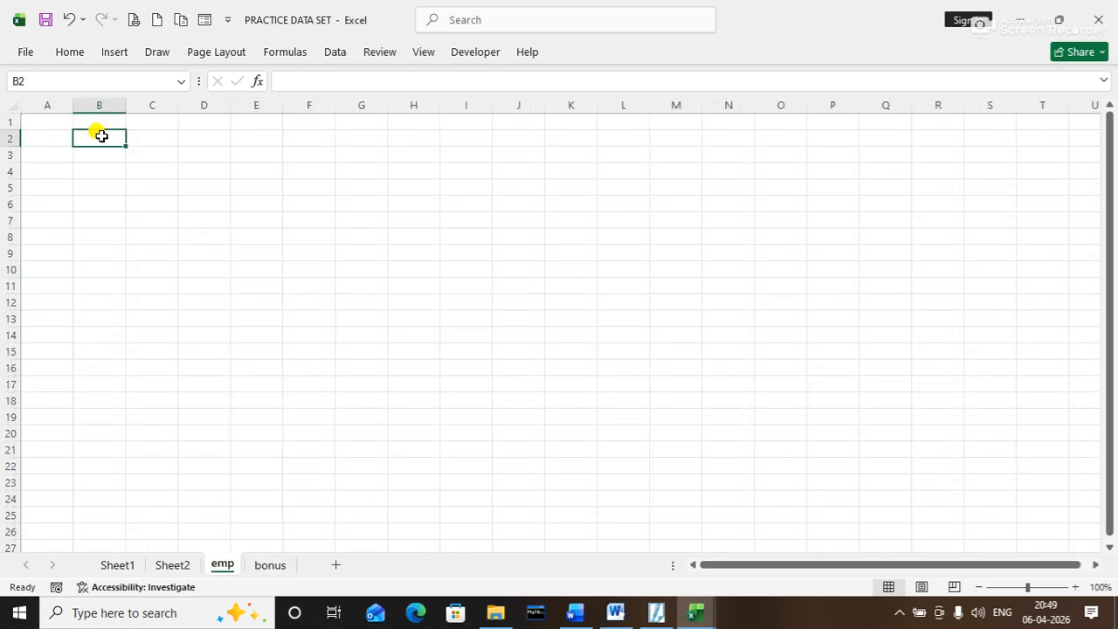
type("EID")
key("Tab")
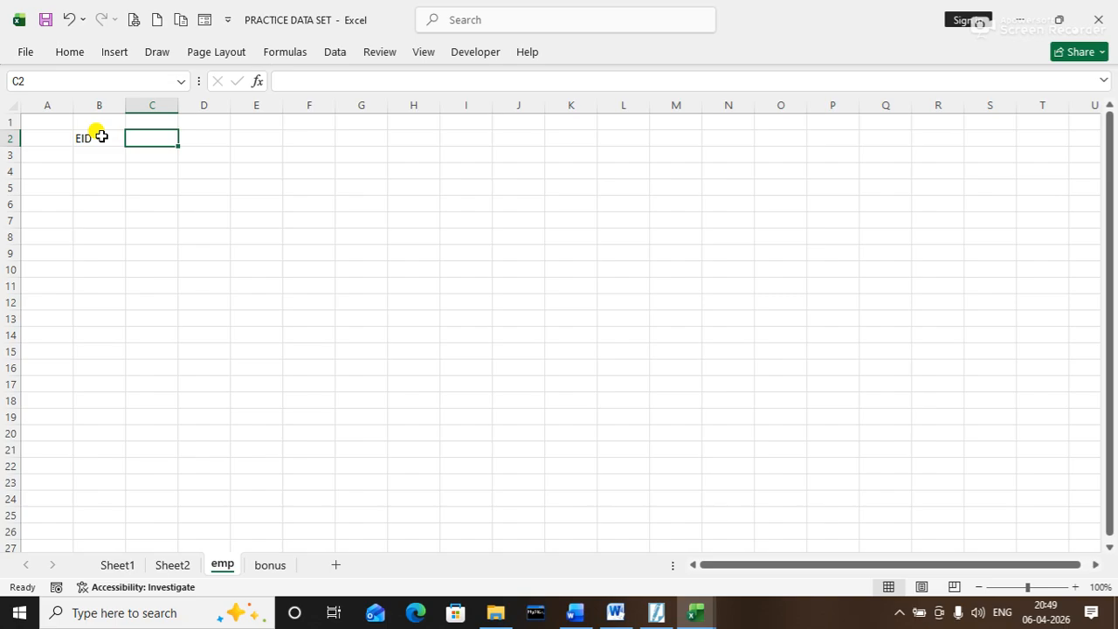
left_click(101, 136)
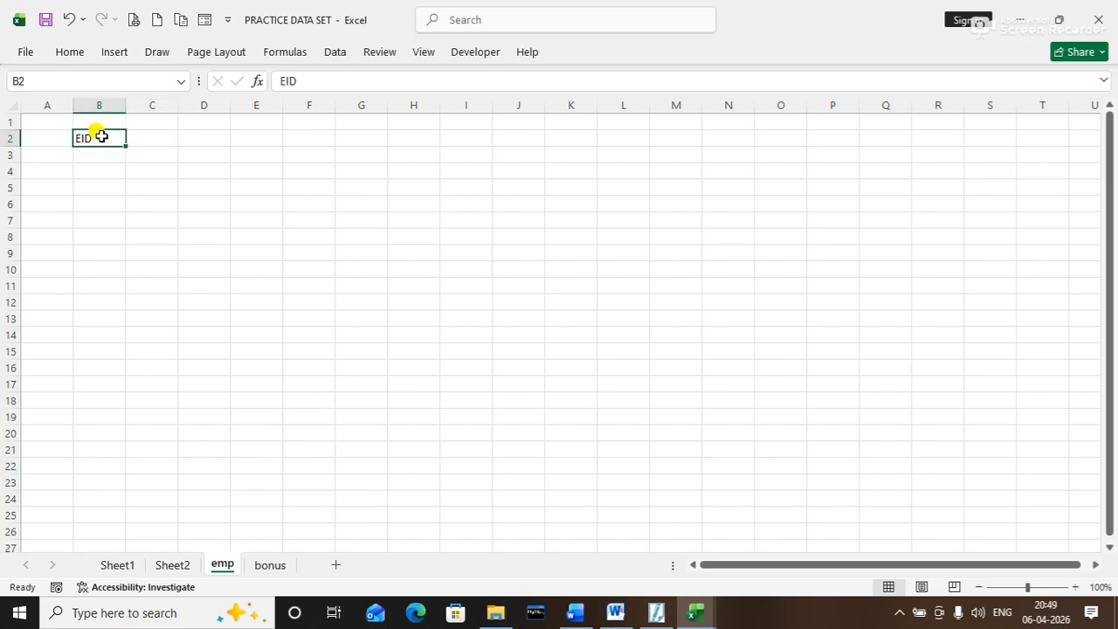
type("ENAME")
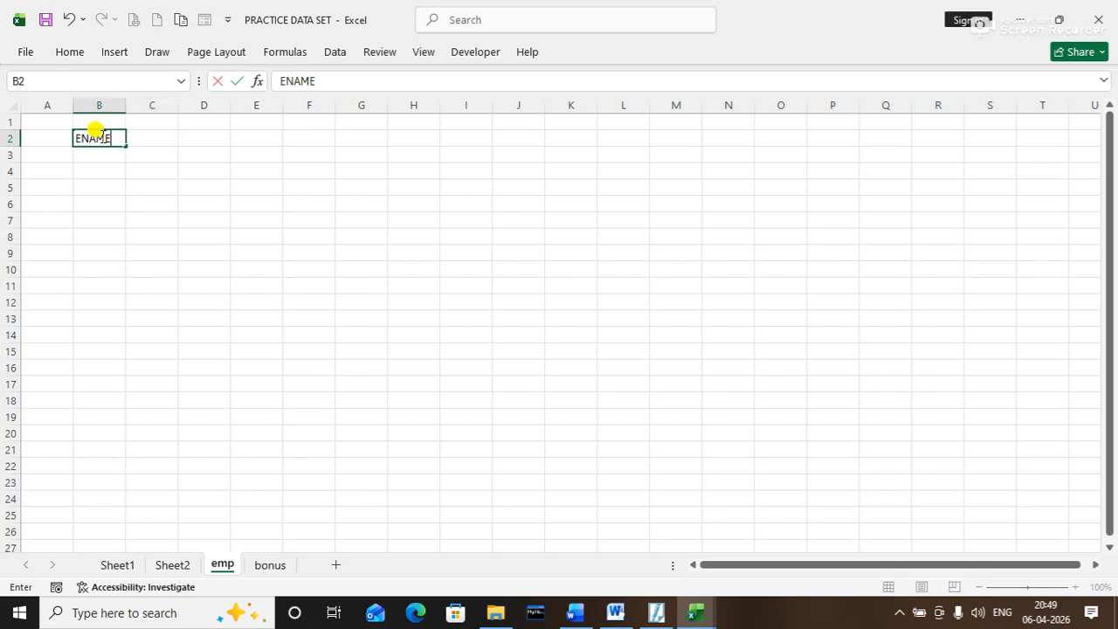
key("Tab")
Enter the department column heading EDEPT in C2
type("DEP")
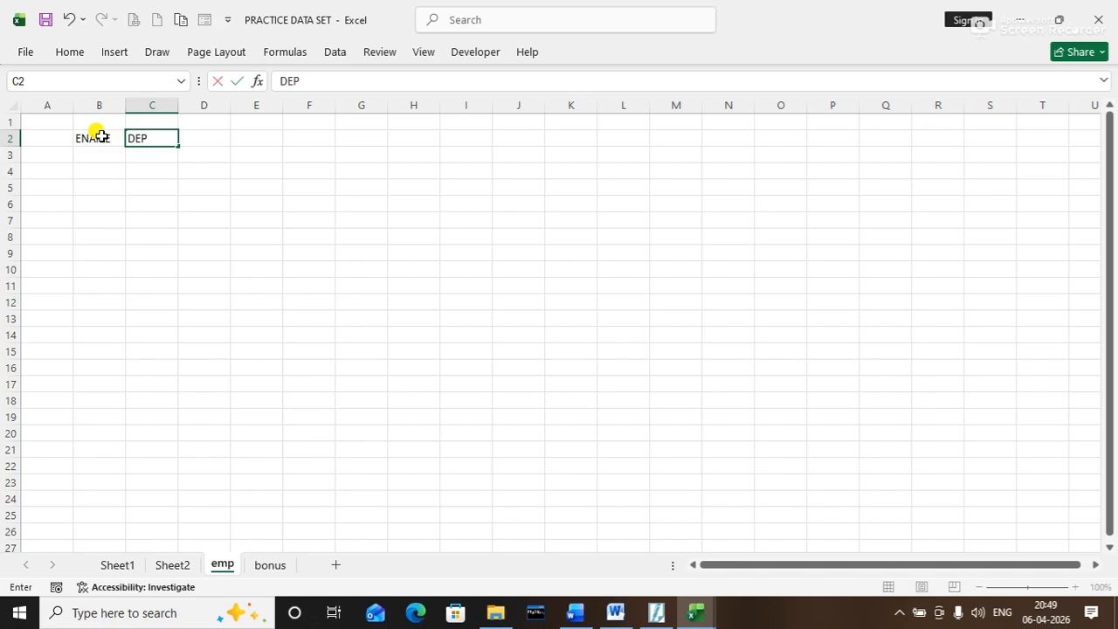
key("Tab")
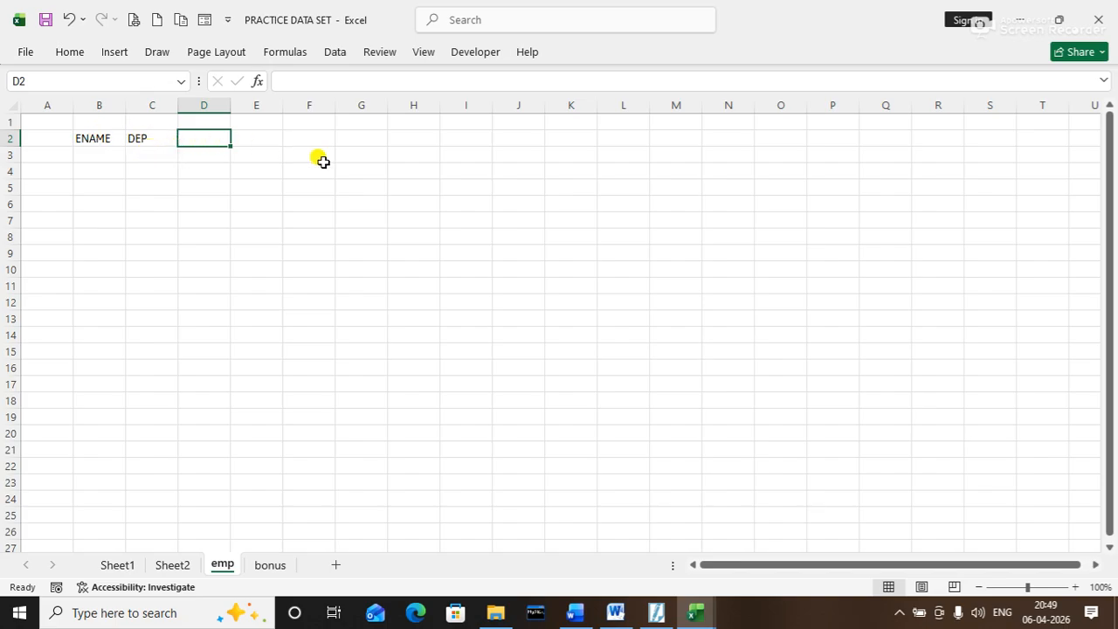
key("Left")
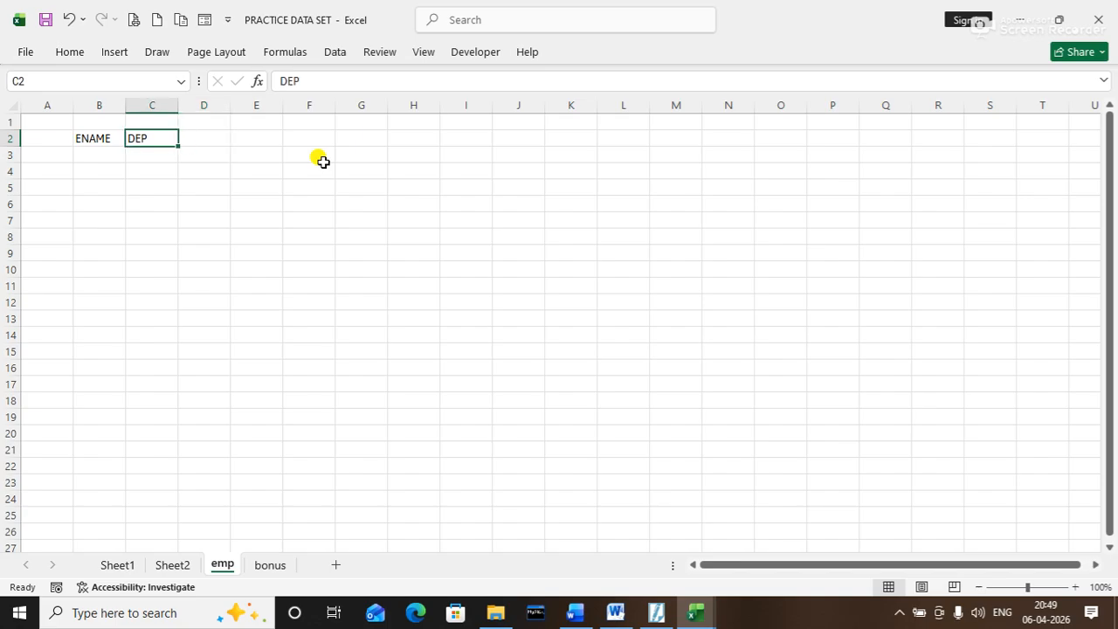
type("EDEP")
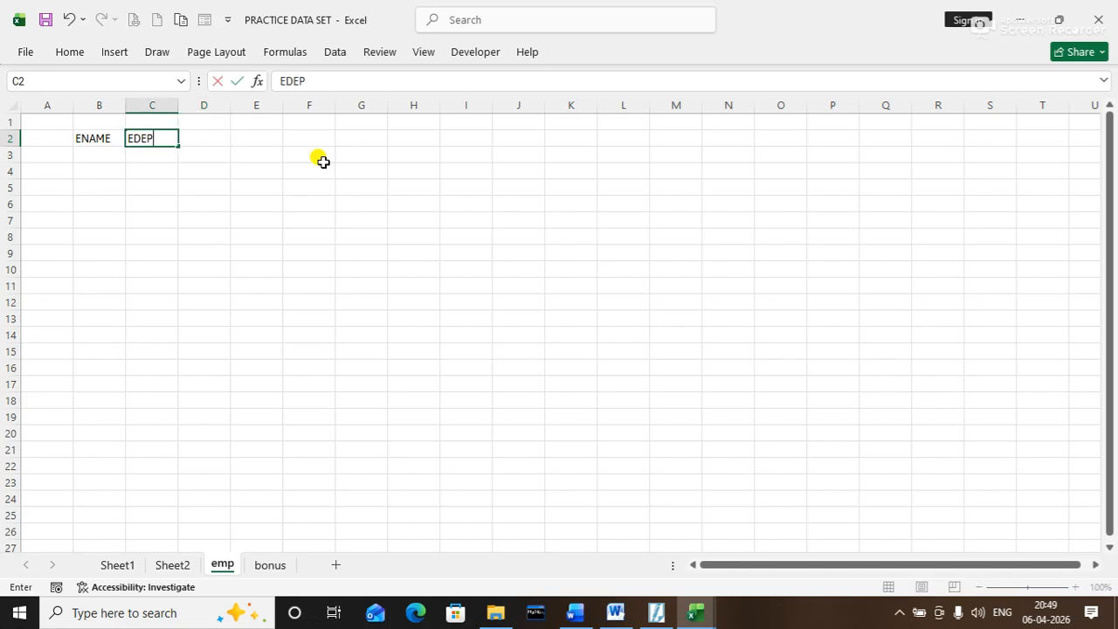
type("T")
key("Tab")
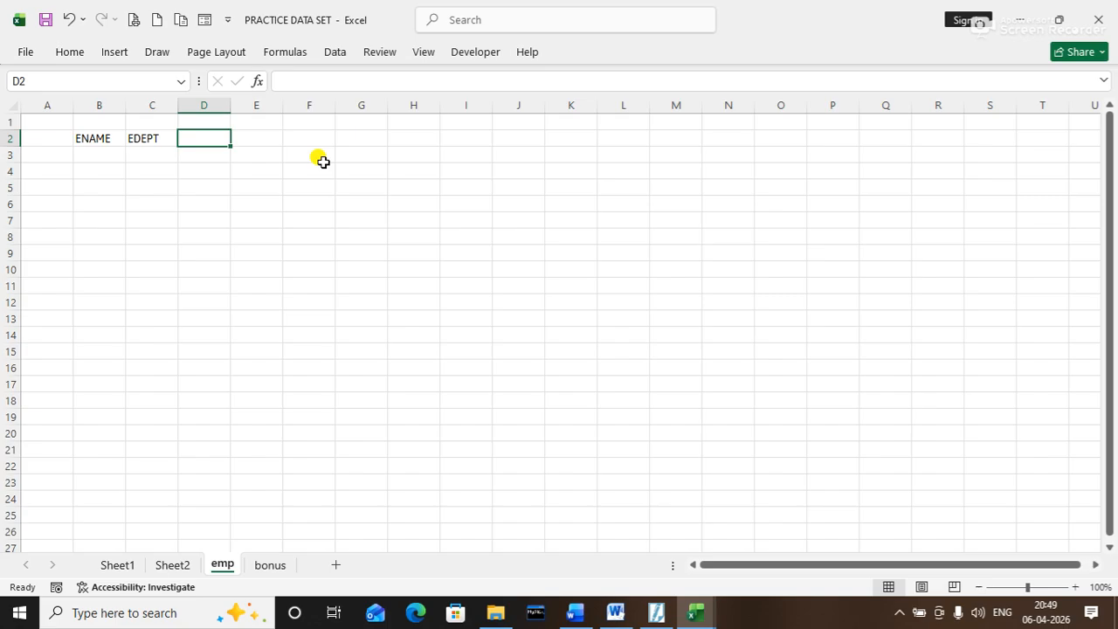
Enter the column heading SALARY in D2
type("SA")
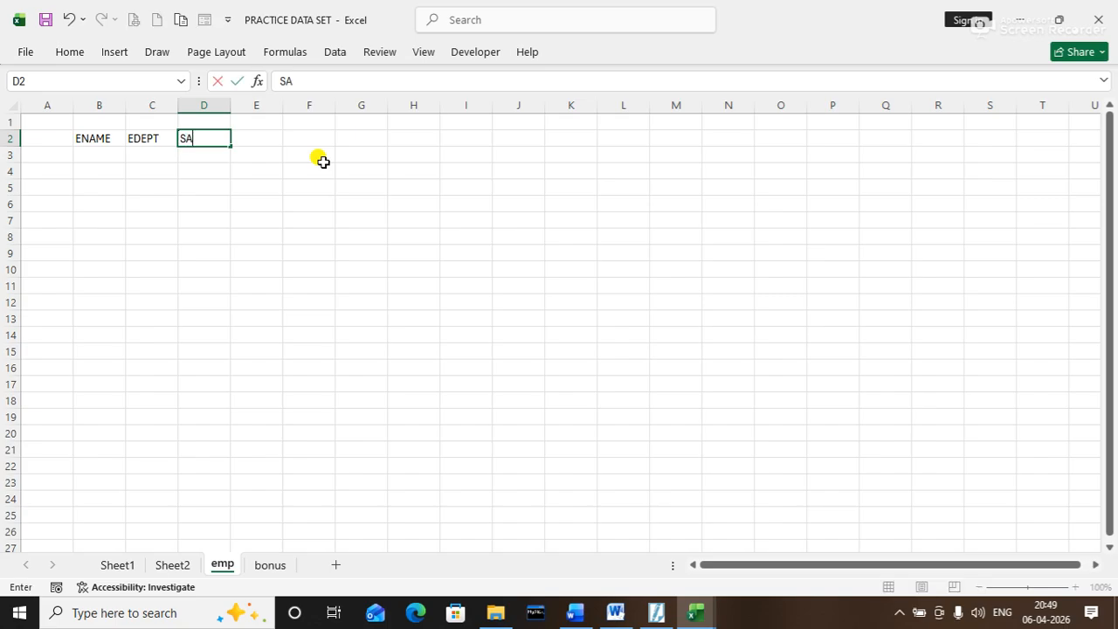
type("LARY")
key("Tab")
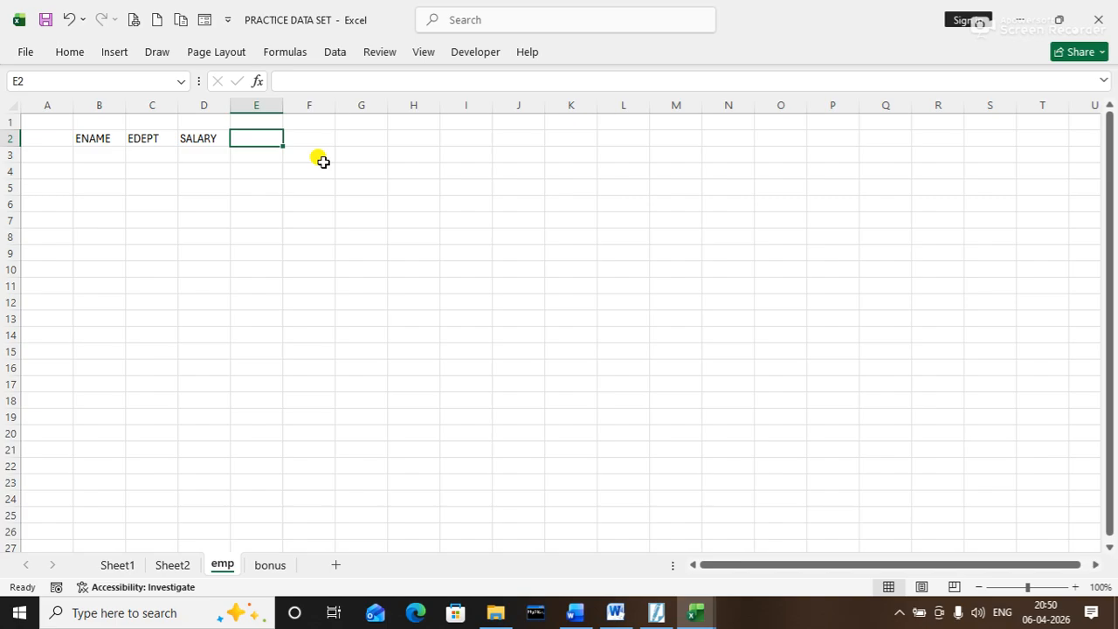
Enter the heading MIN RATING in E2 and autofit column E to it
type("MI")
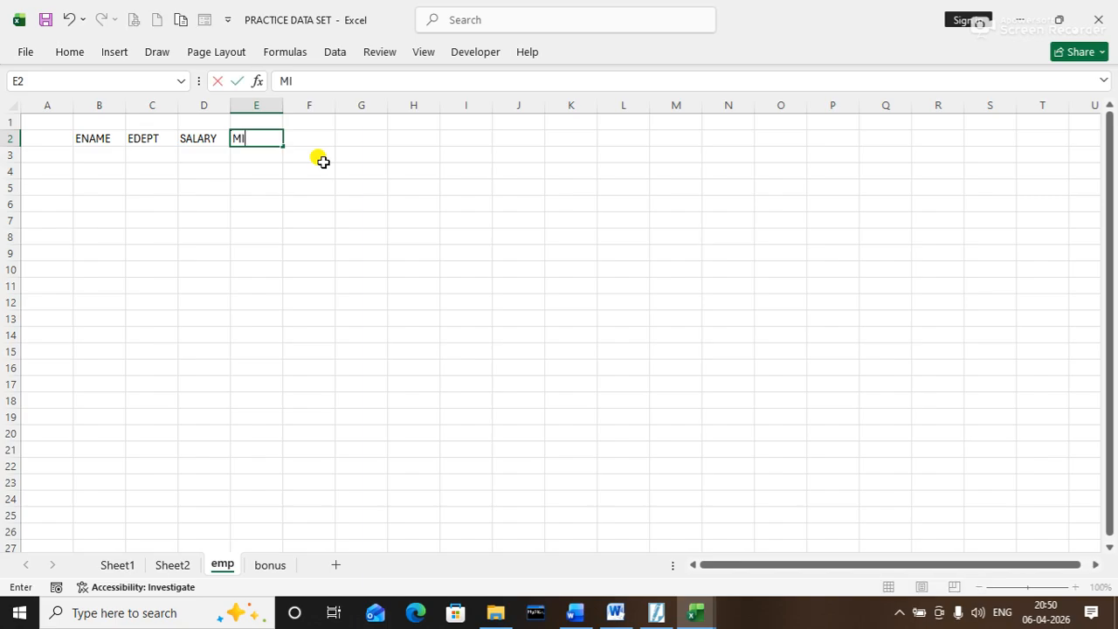
type("N RATING")
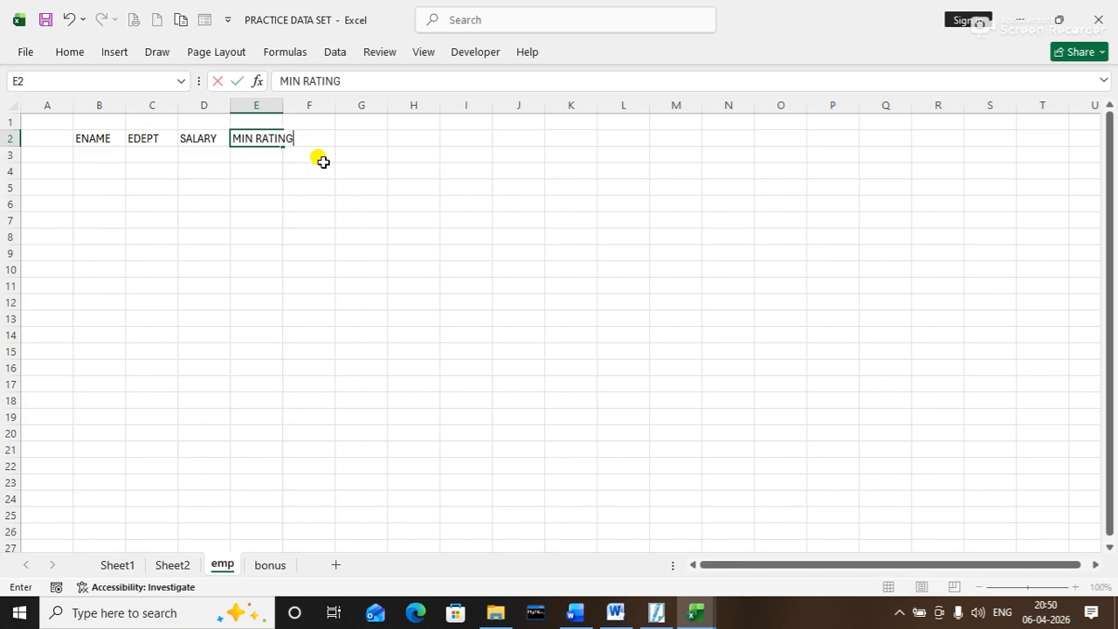
key("Tab")
double_click(284, 102)
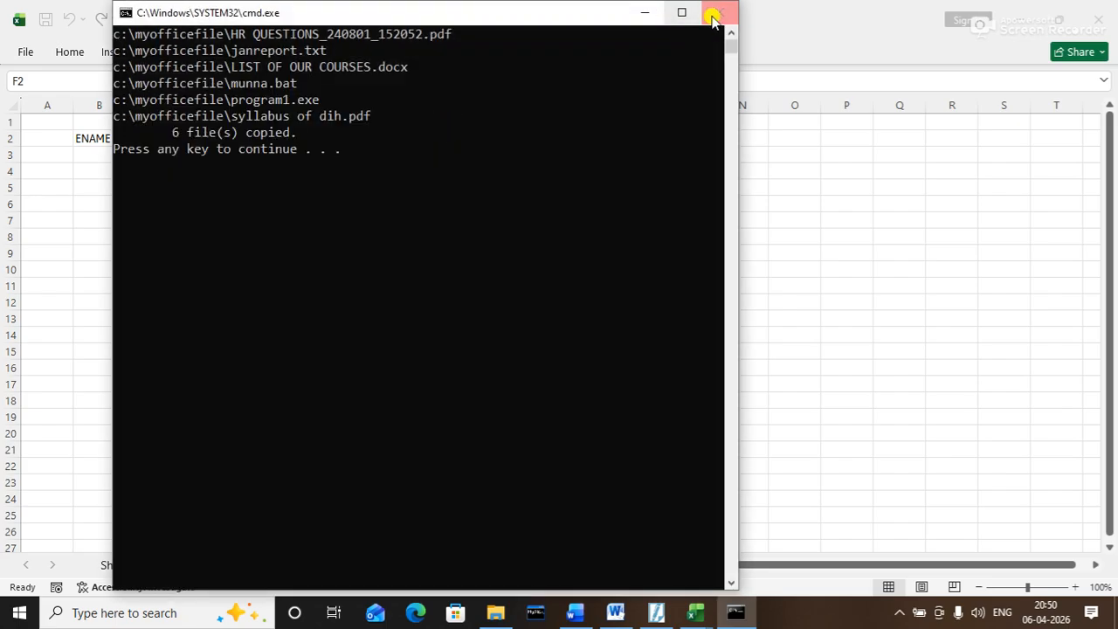
left_click(713, 15)
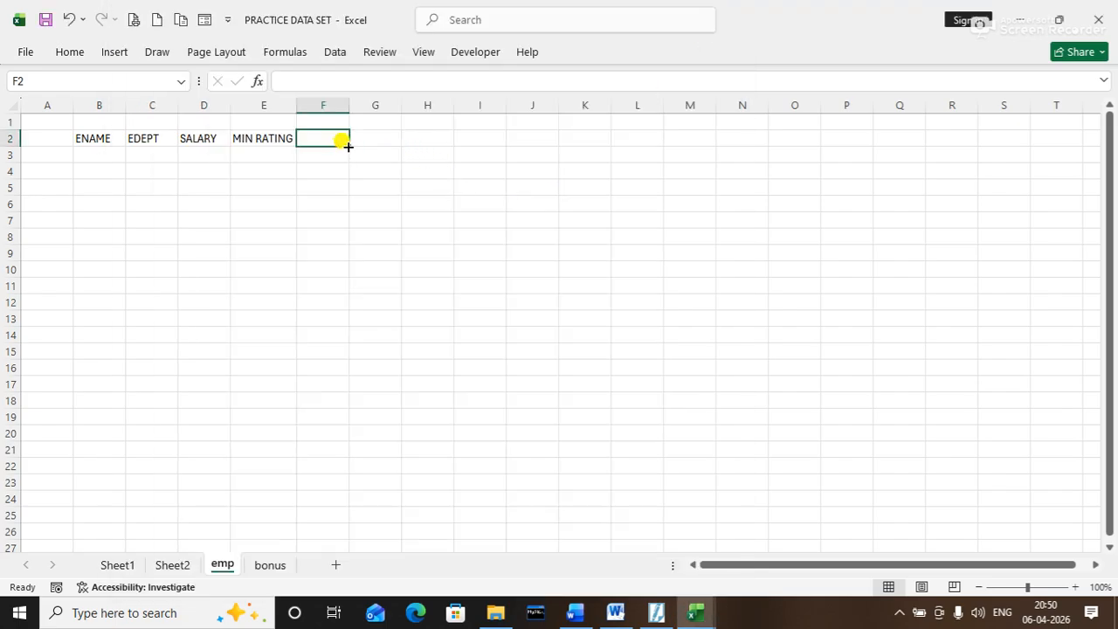
Enter the heading BONUS in F2 and widen column F slightly
type("NP")
key("BackSpace")
key("BackSpace")
type("BPO")
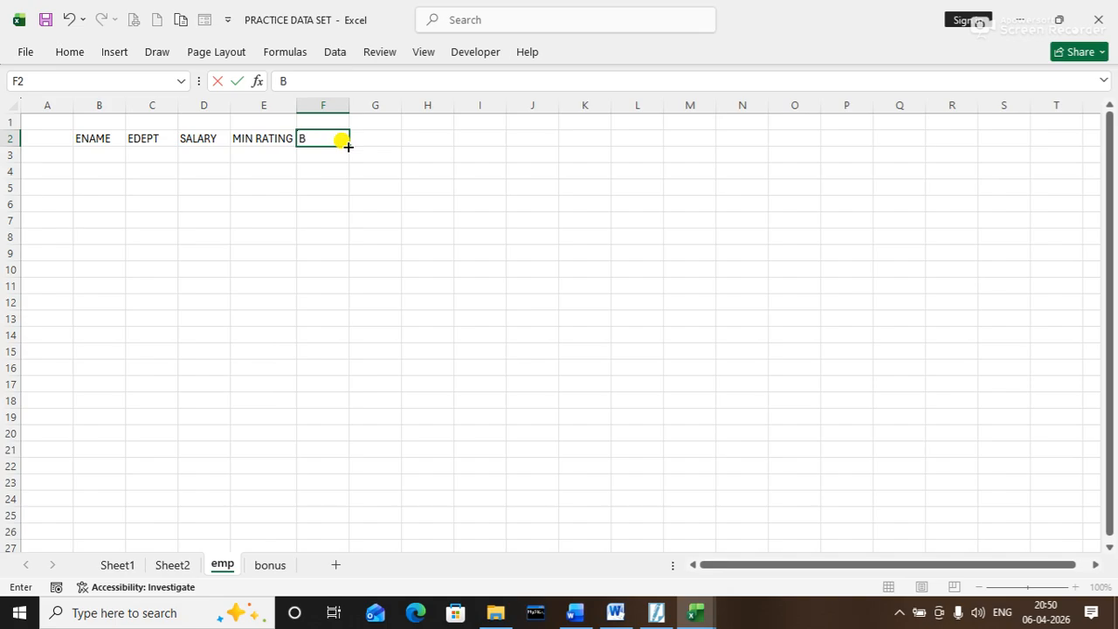
key("BackSpace")
key("BackSpace")
type("U")
key("BackSpace")
type("ONUS")
key("Tab")
left_click_drag(349, 105, 353, 105)
type("=TOT")
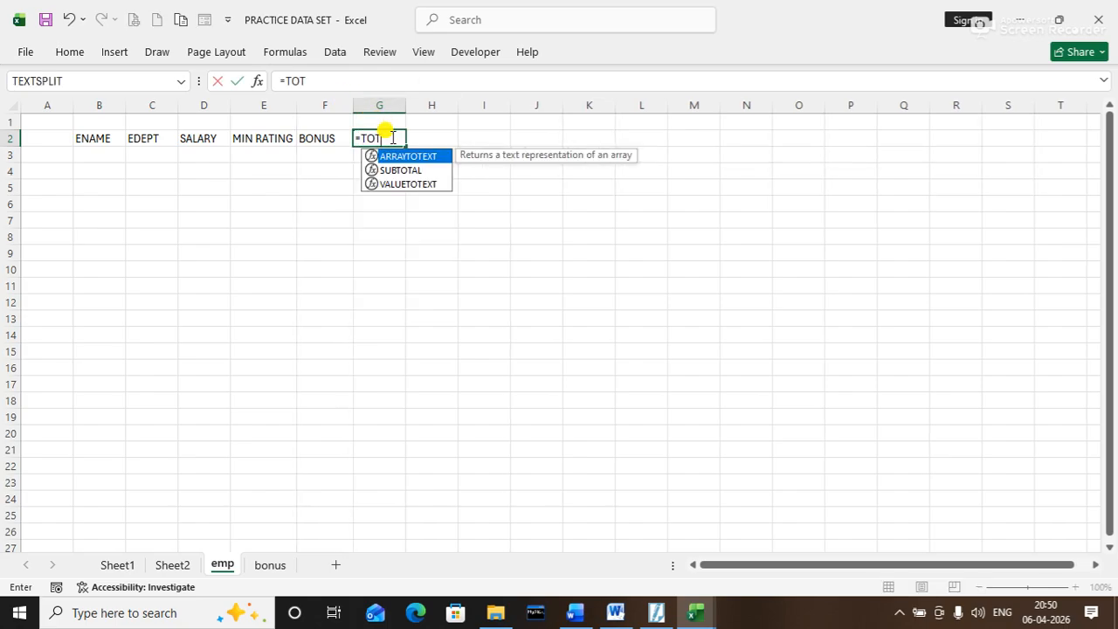
type("AL")
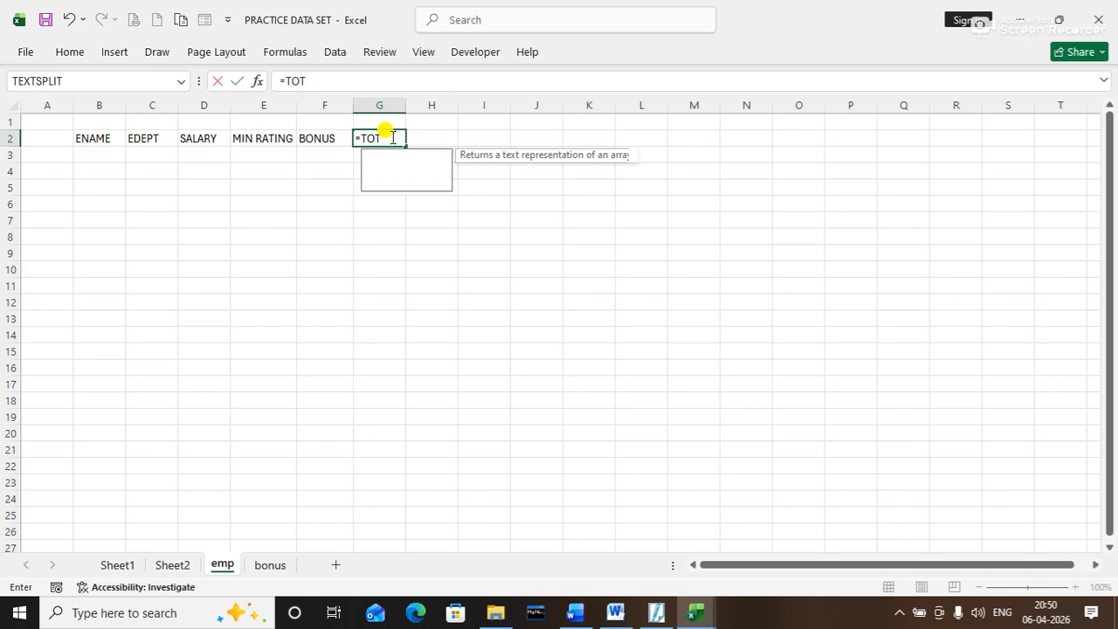
key("BackSpace")
key("BackSpace")
key("BackSpace")
key("BackSpace")
key("BackSpace")
key("BackSpace")
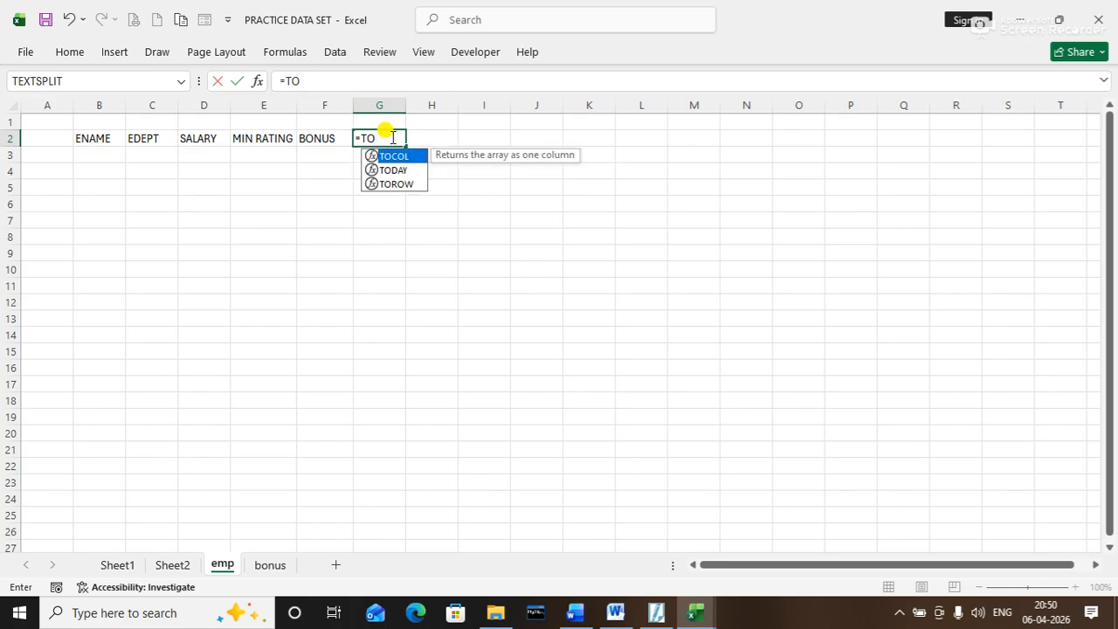
Enter the column heading TOTAL in G2
type("TOTAL")
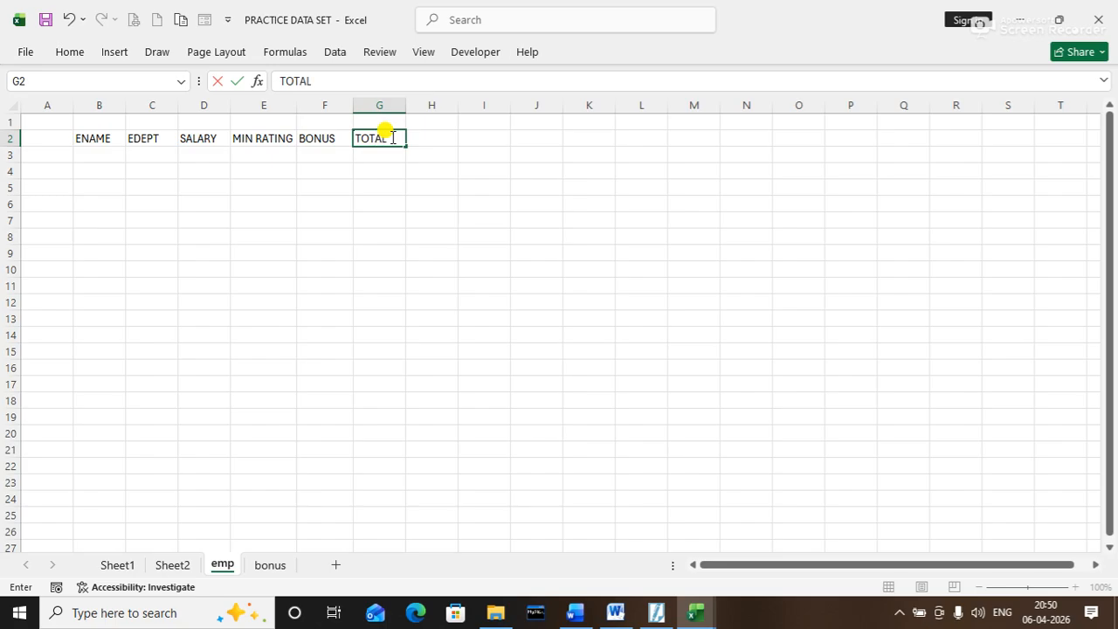
key("Return")
left_click(381, 156)
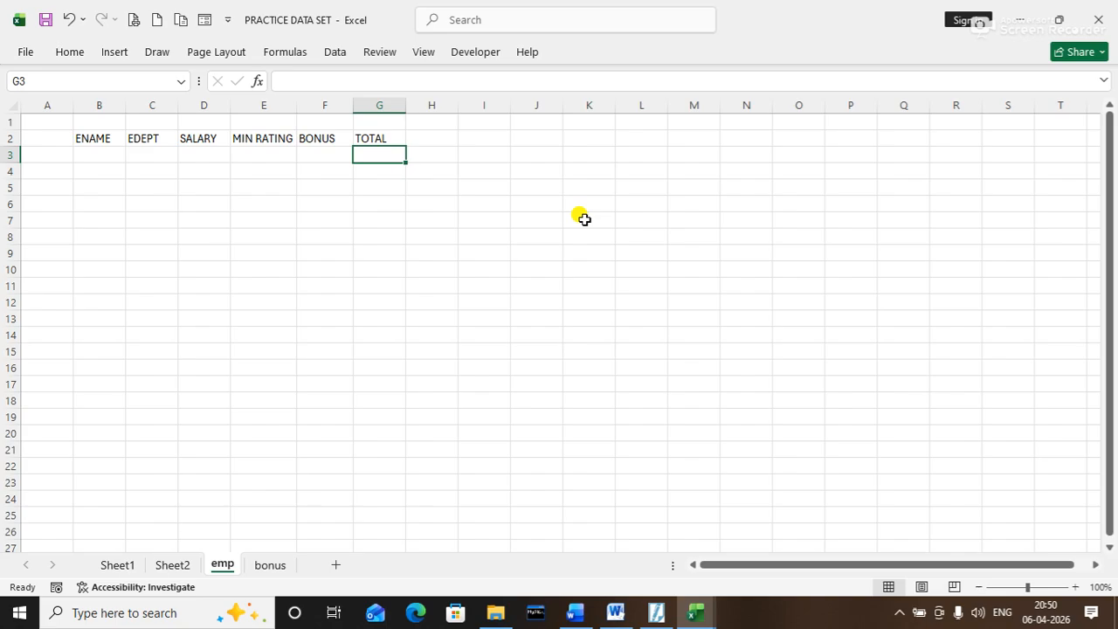
Fill row 3 with the first employee's name, department HR, salary 15000 and minimum rating 8
left_click(91, 159)
type("AMIT")
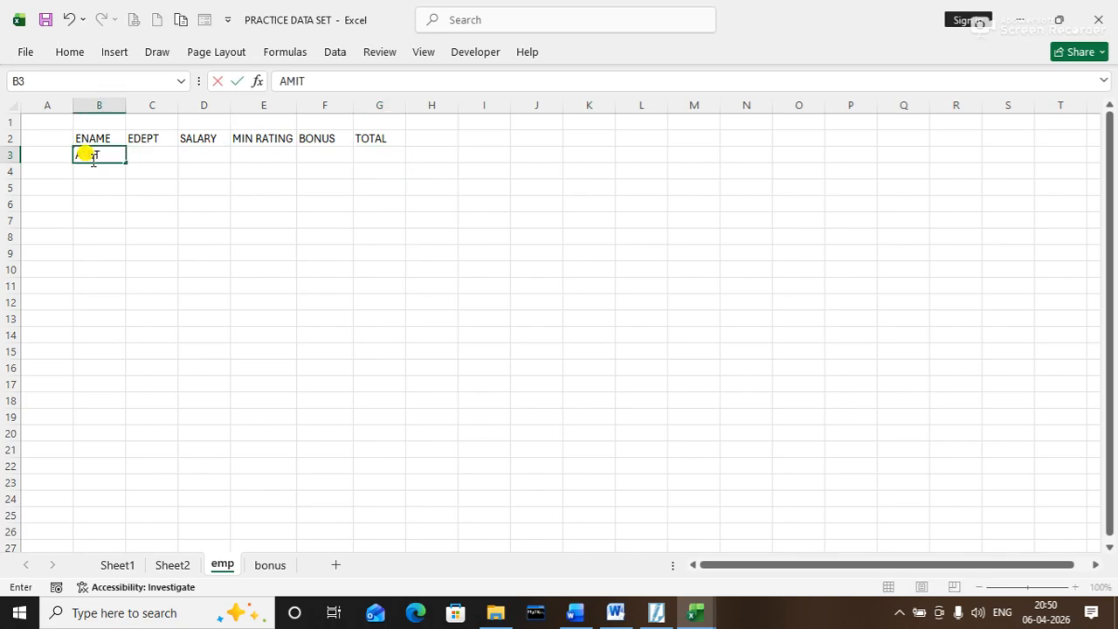
key("Tab")
type("HR")
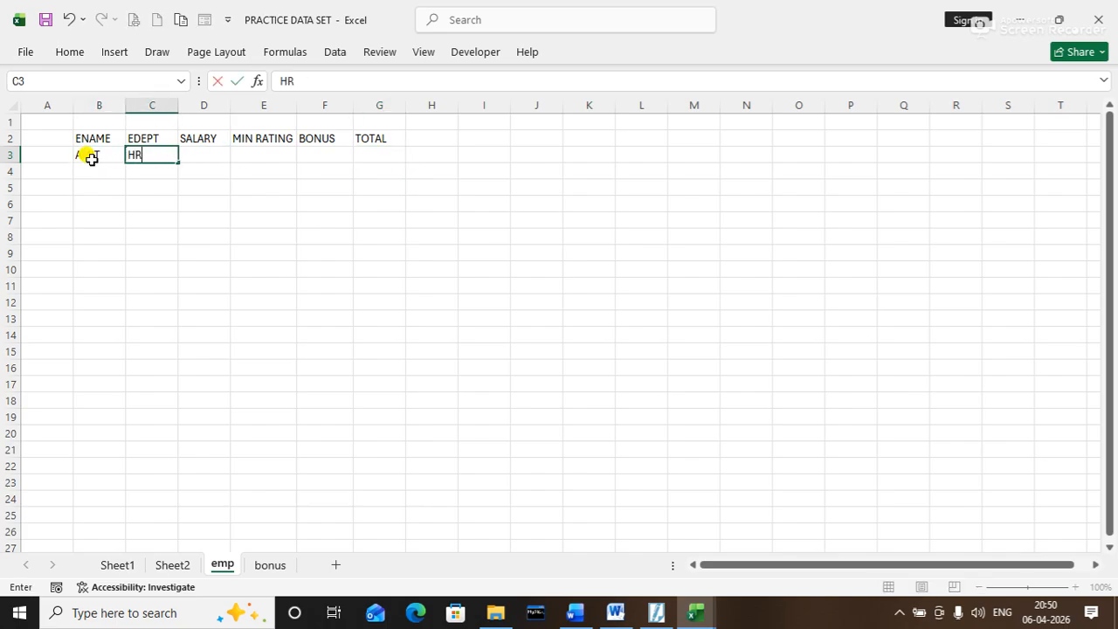
key("Tab")
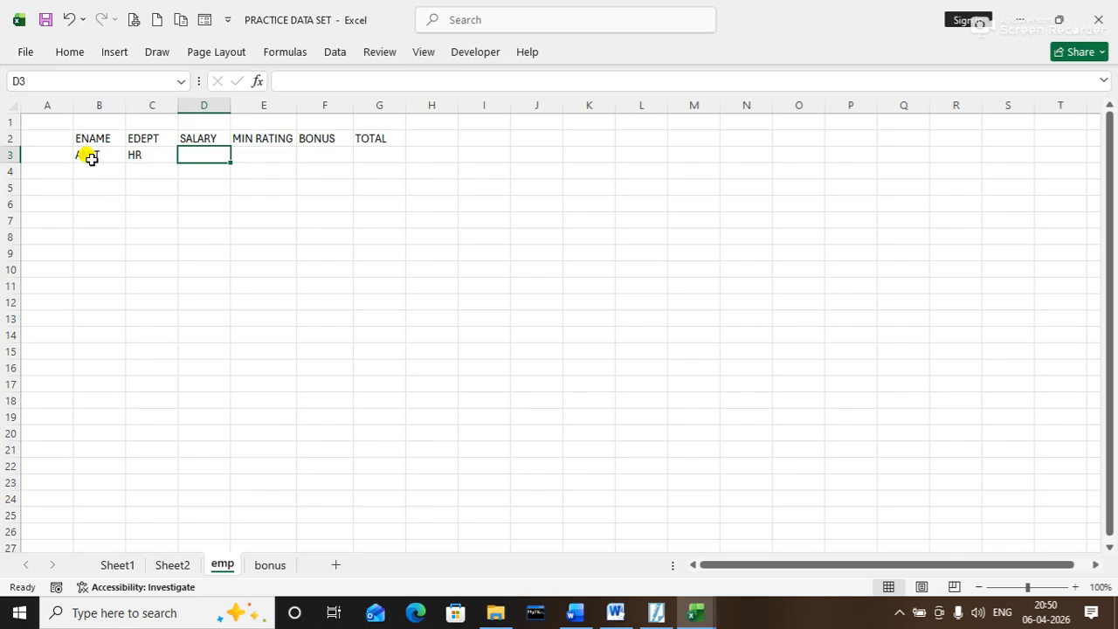
type("1")
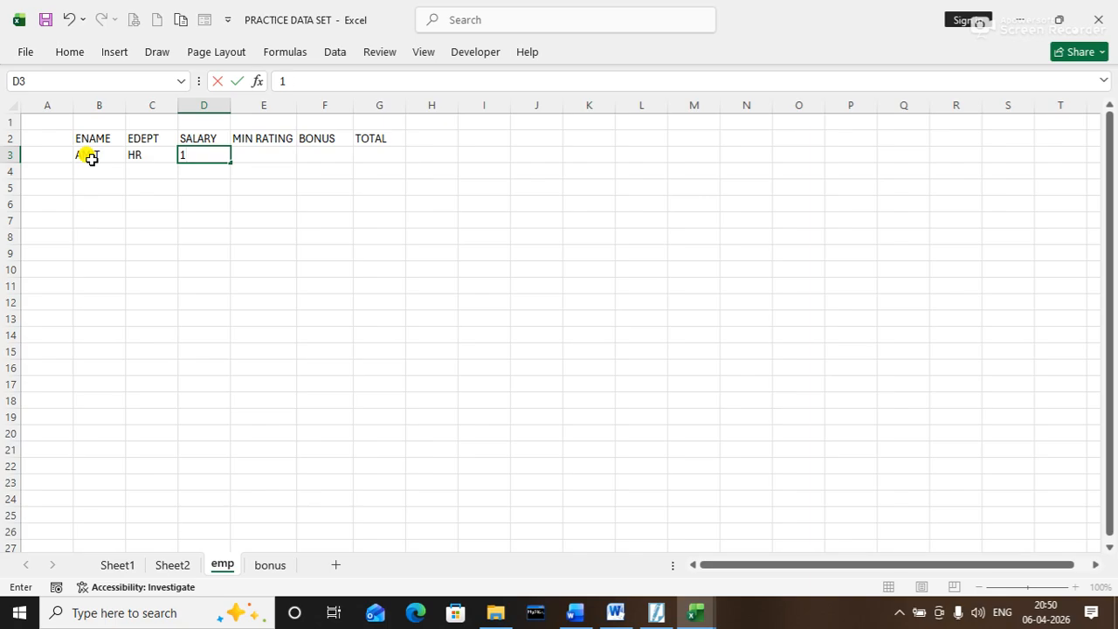
type("50000")
key("BackSpace")
key("Tab")
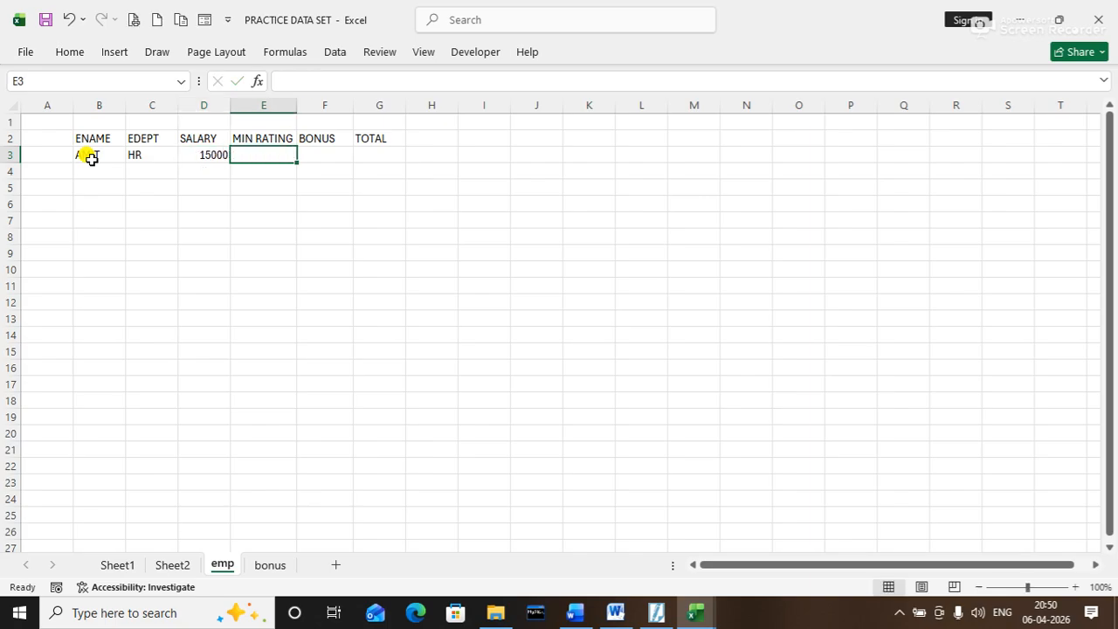
type("8")
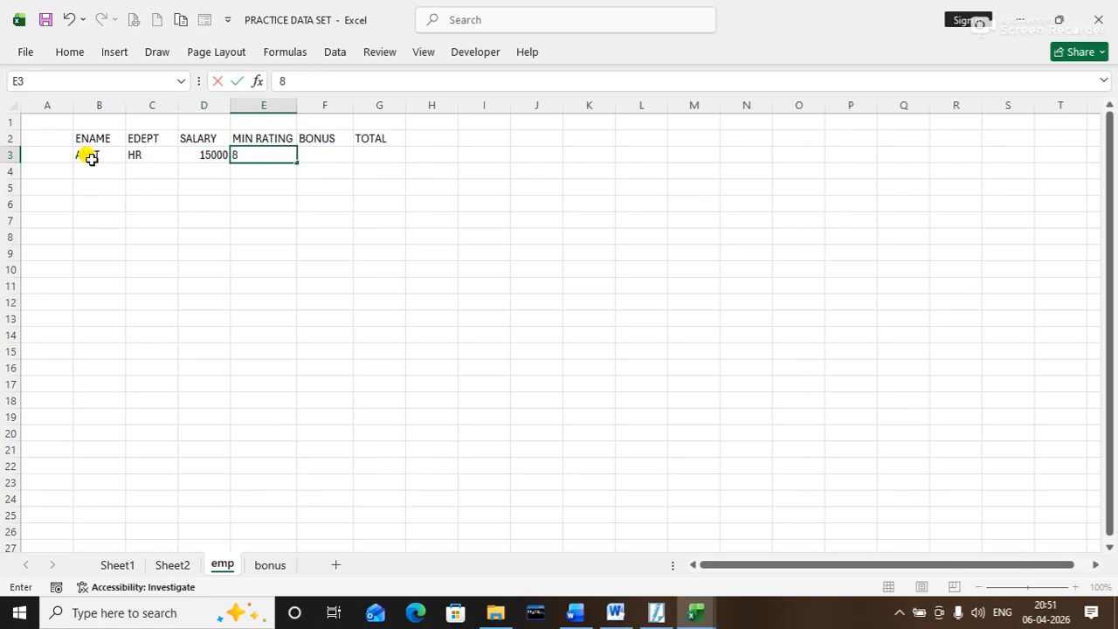
key("Return")
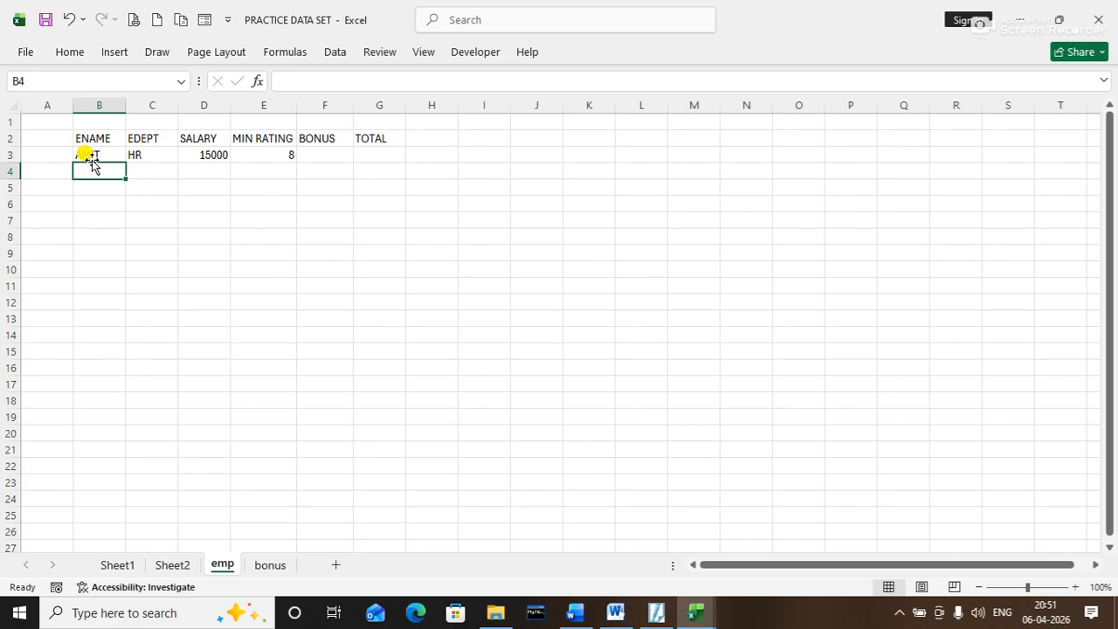
Consult the bonus sheet, and fill row 4 of emp with the second employee's name, department HR, salary 18000 and minimum rating 7
left_click(258, 566)
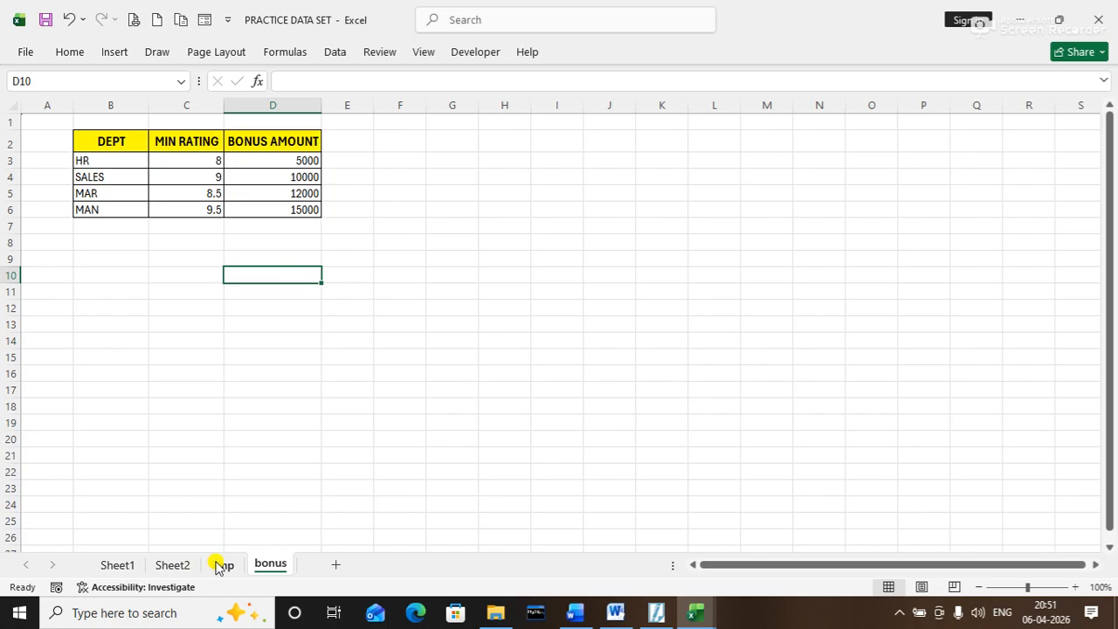
left_click(221, 566)
type("SUM")
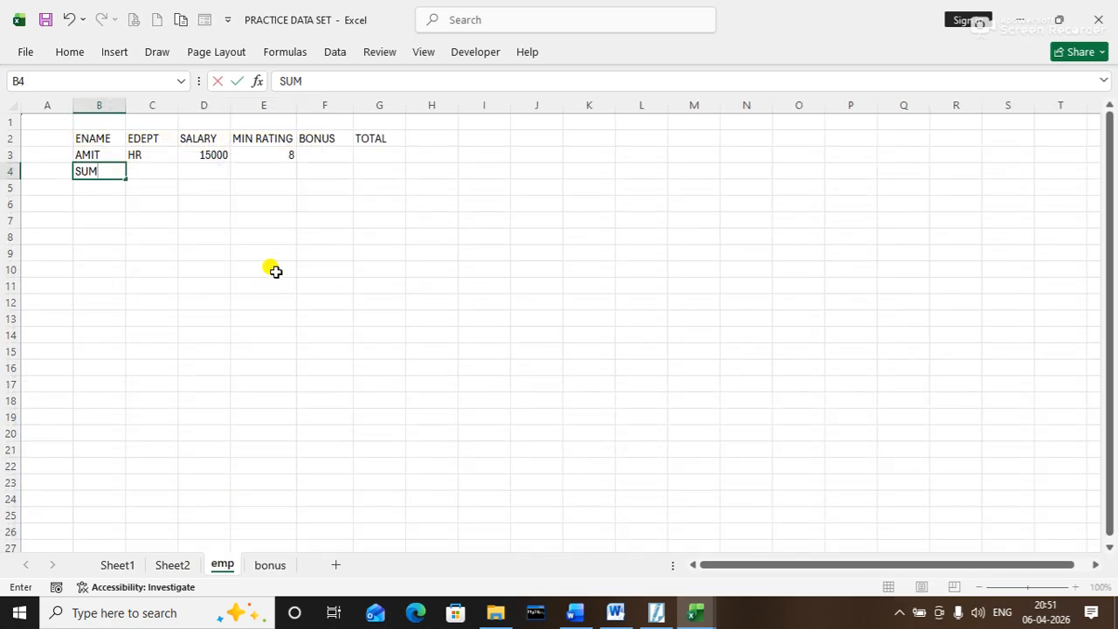
type("RIT")
key("Tab")
type("HR")
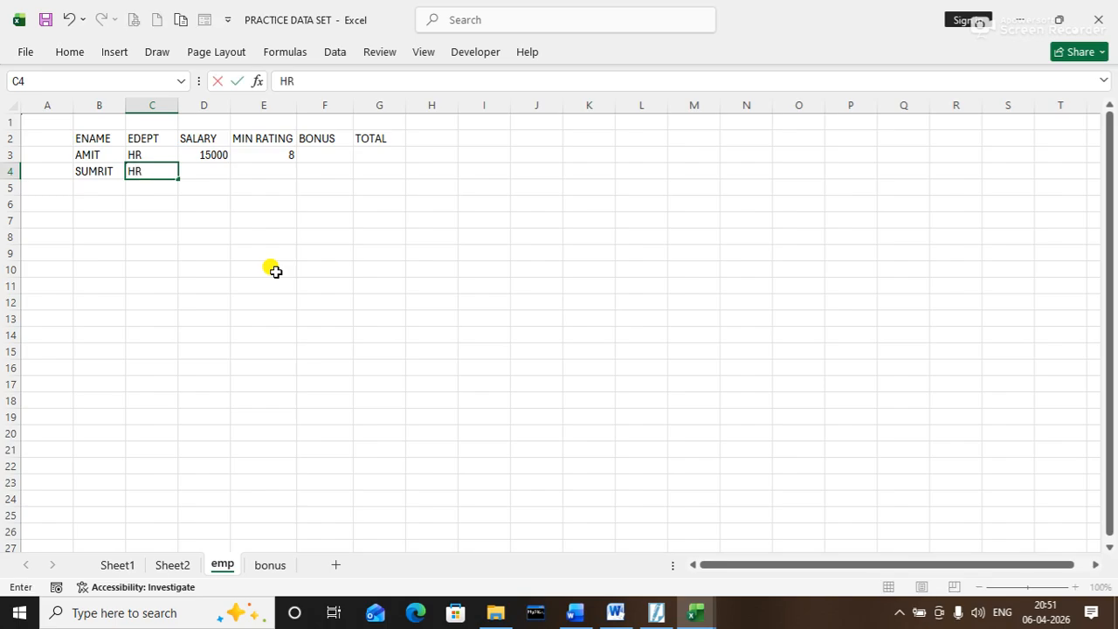
key("Tab")
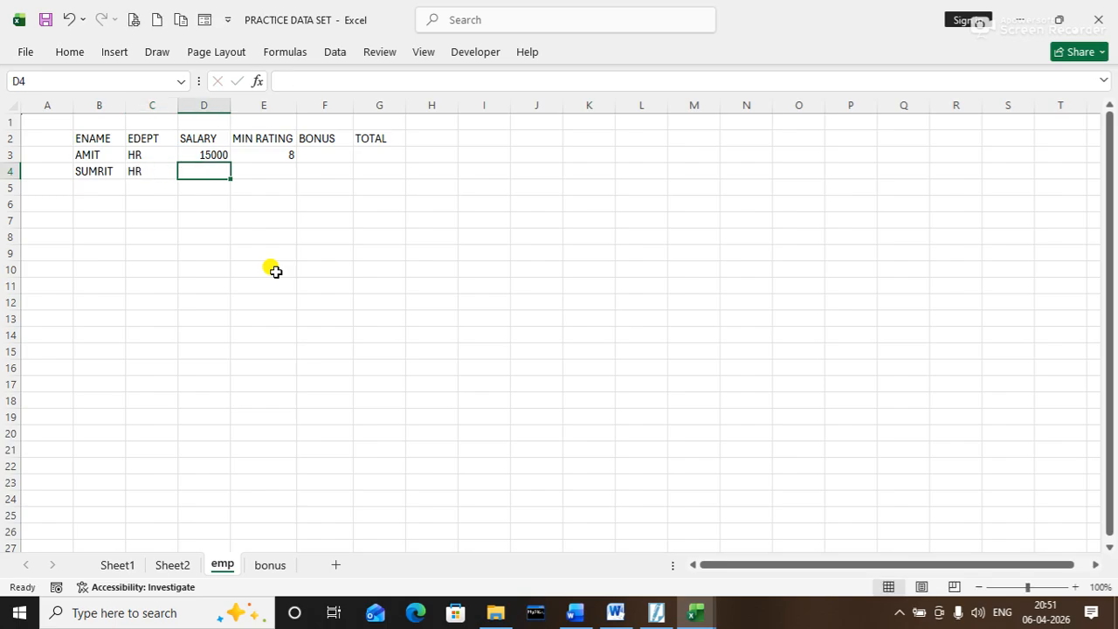
type("18000")
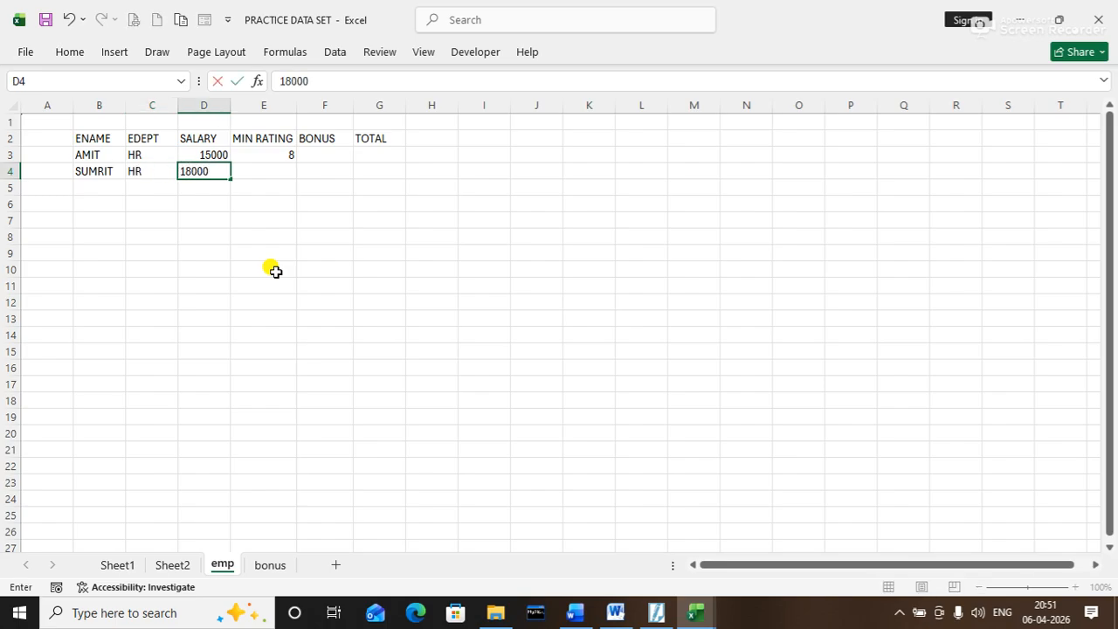
key("Tab")
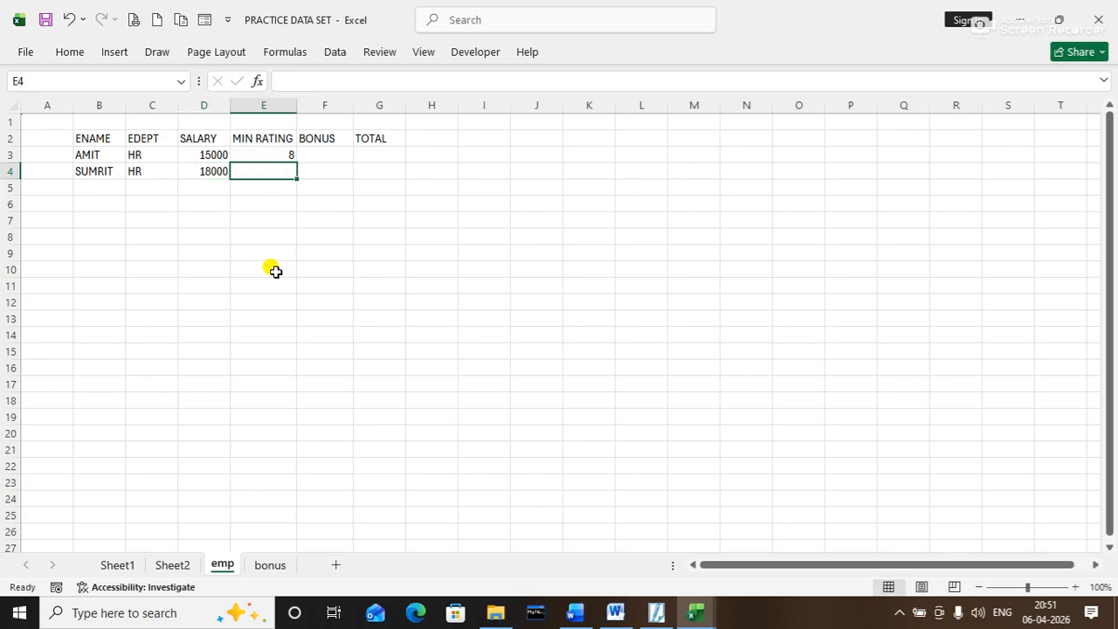
type("7")
key("Tab")
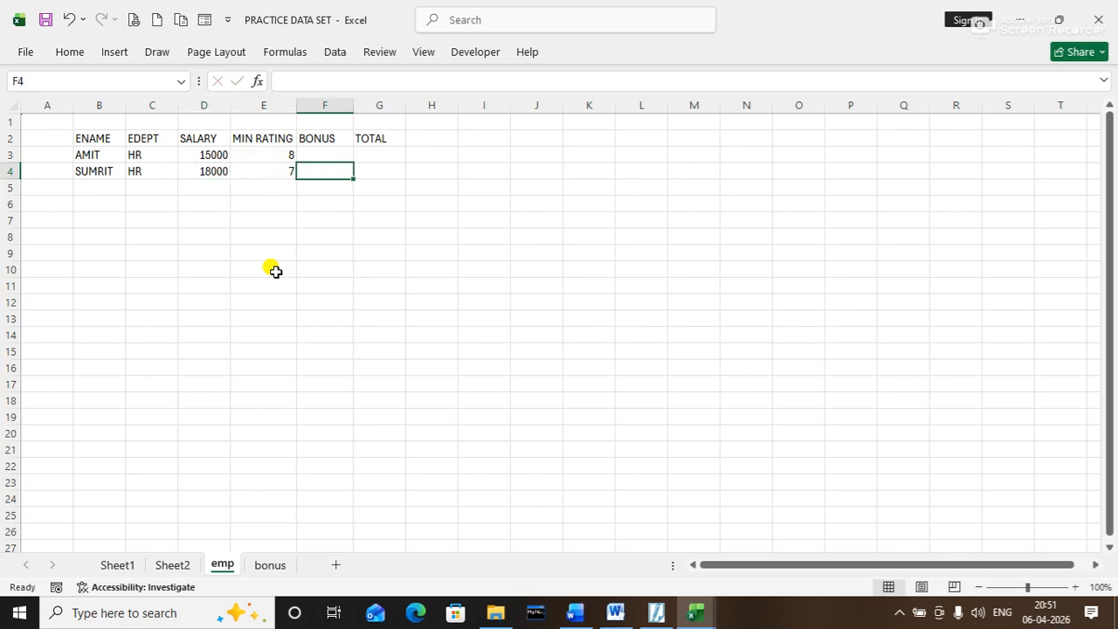
key("Return")
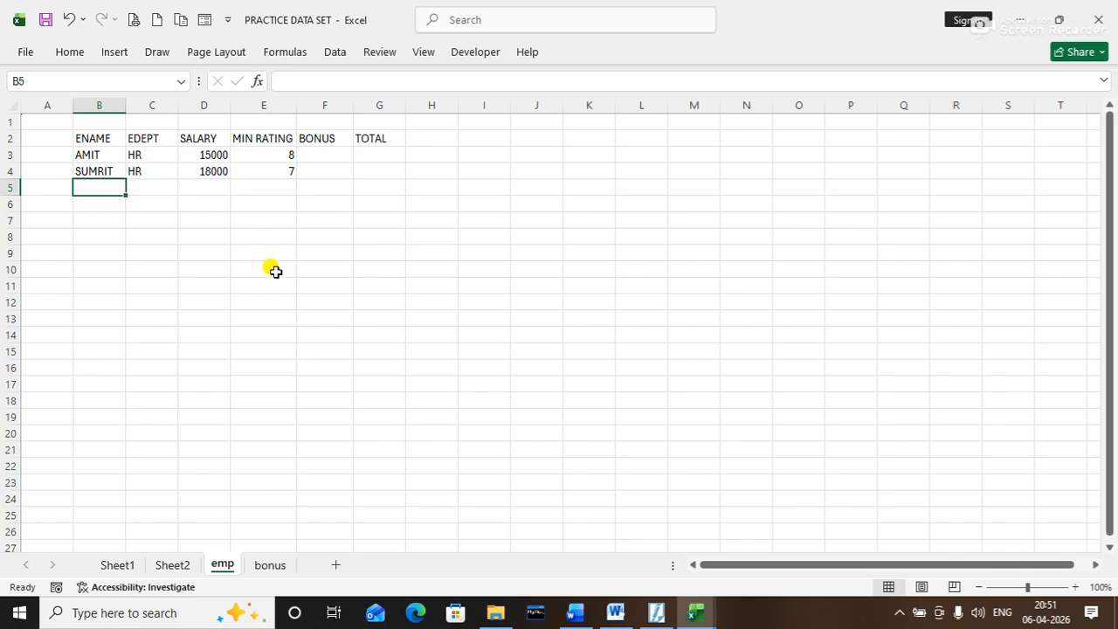
Fill row 5 with the third employee's name, department SALES, salary 20000 and minimum rating 9, consulting the bonus sheet for department and rating
type("RAVI")
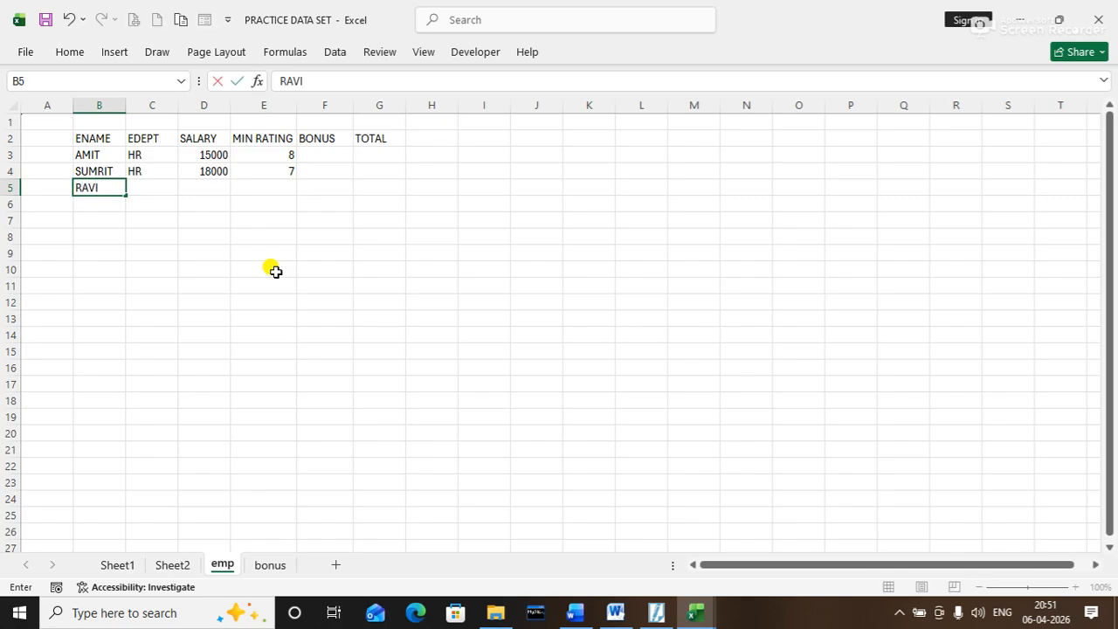
key("Tab")
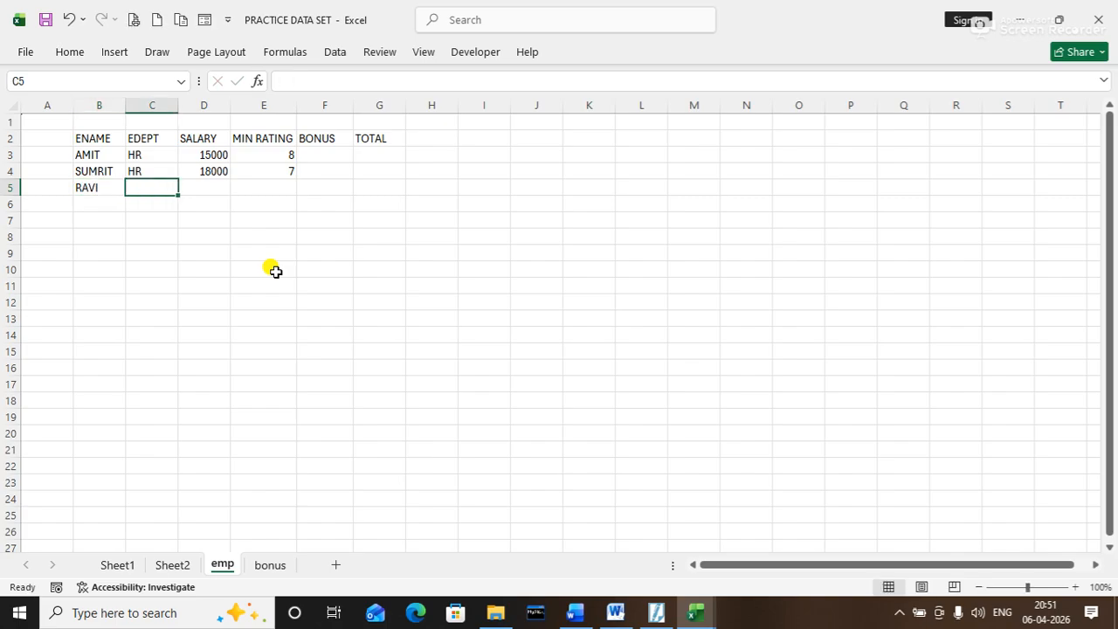
left_click(268, 569)
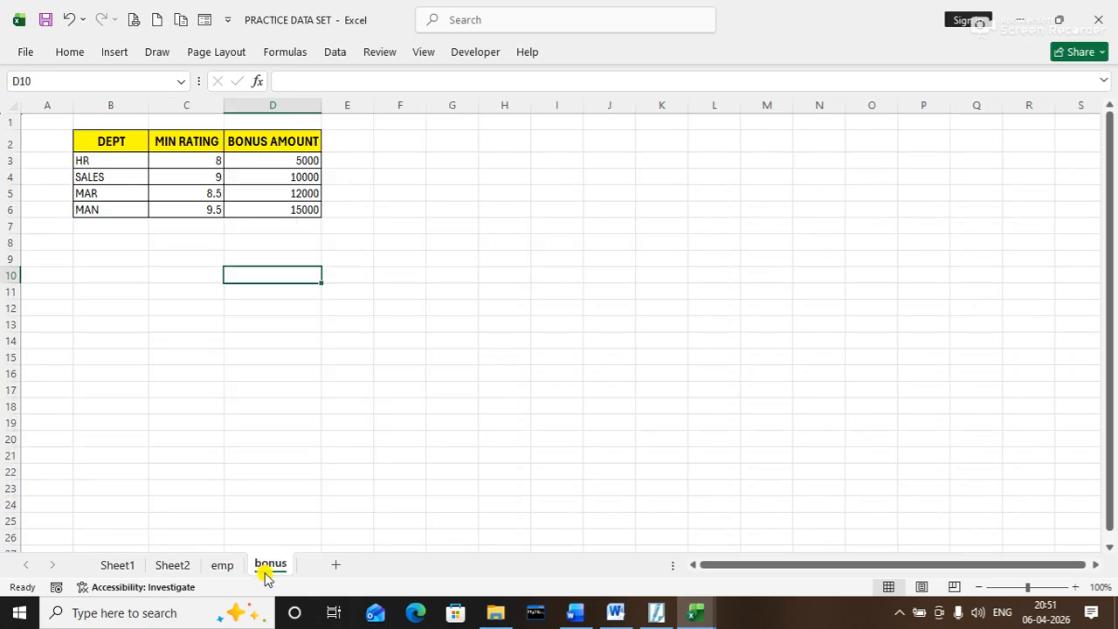
left_click(229, 568)
type("SALES")
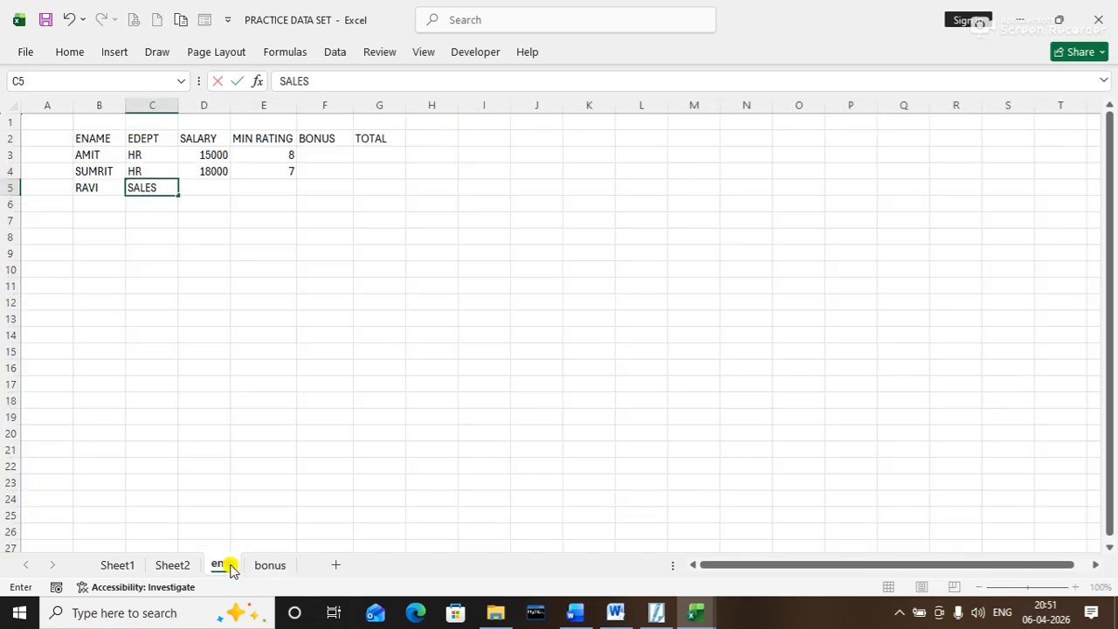
key("Tab")
type("20000")
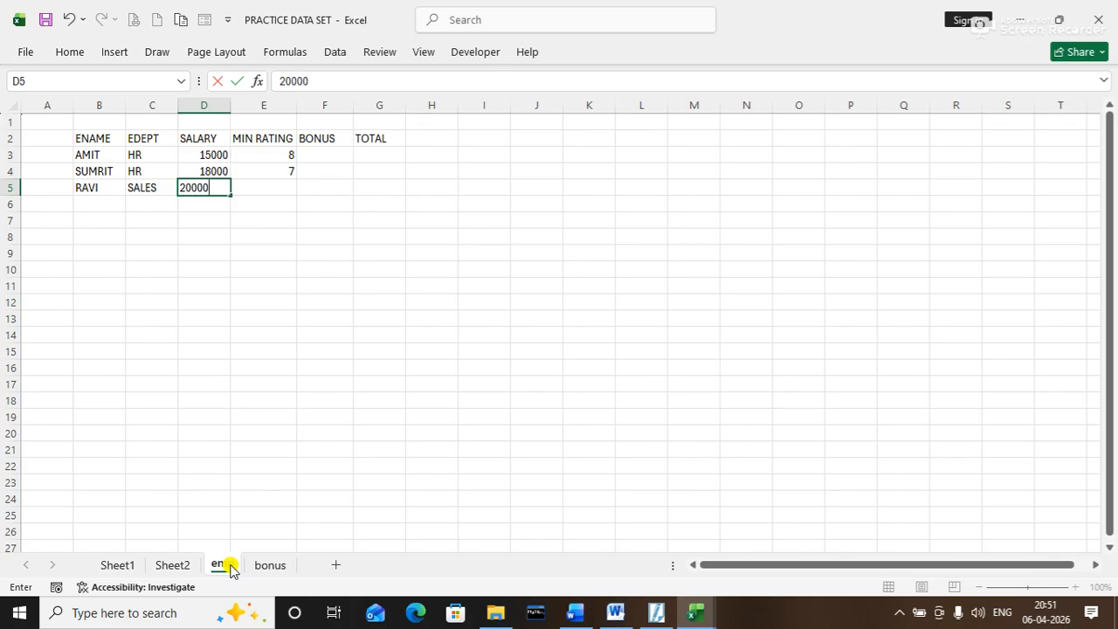
key("Tab")
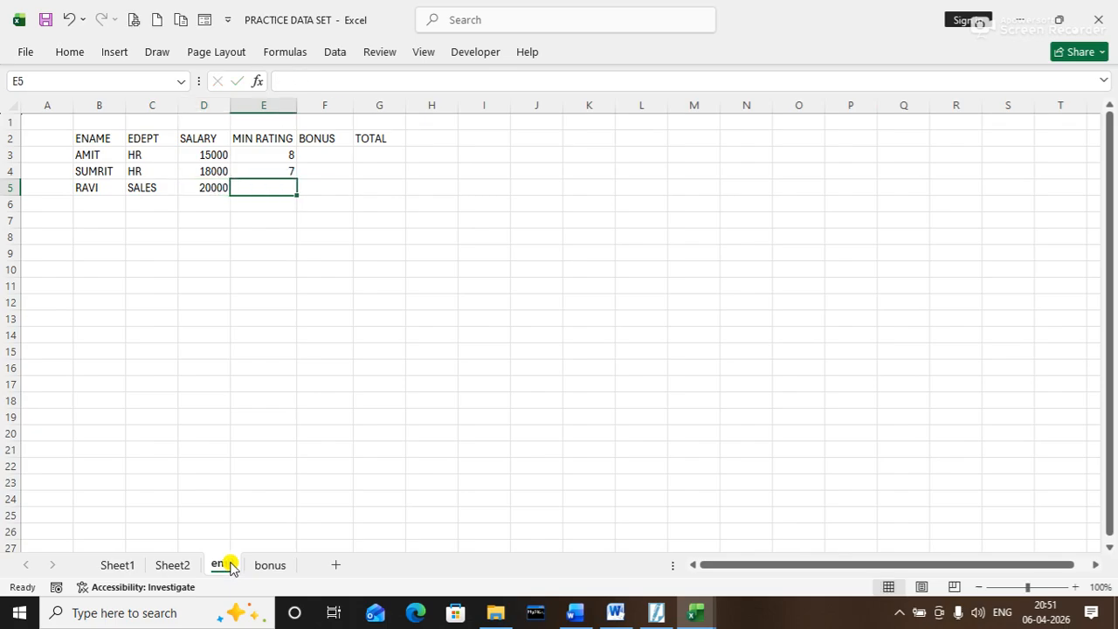
left_click(256, 568)
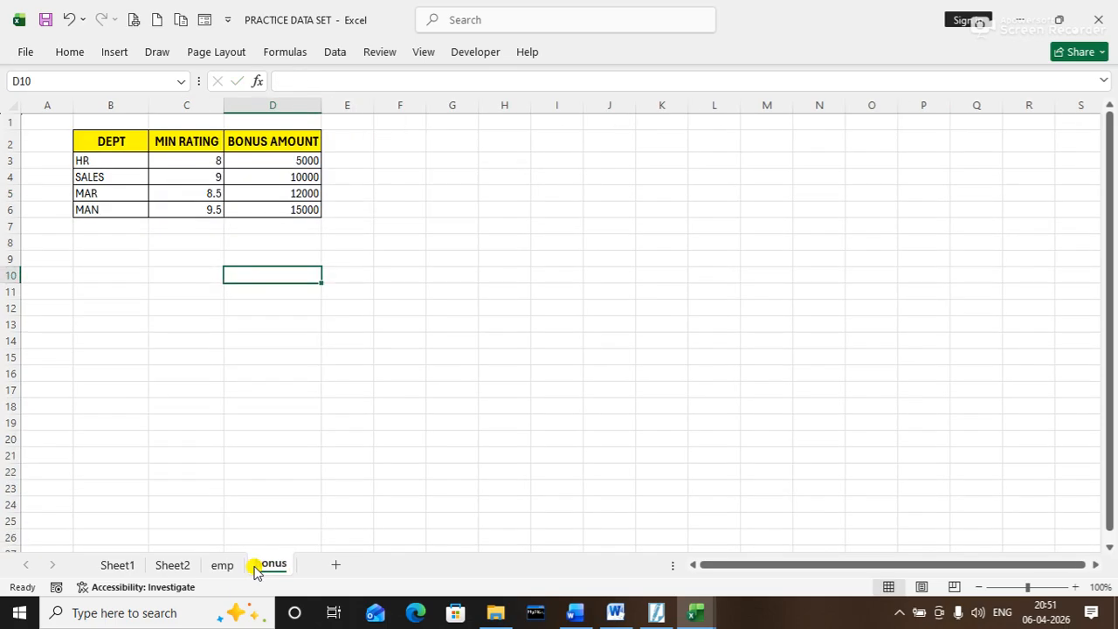
left_click(223, 566)
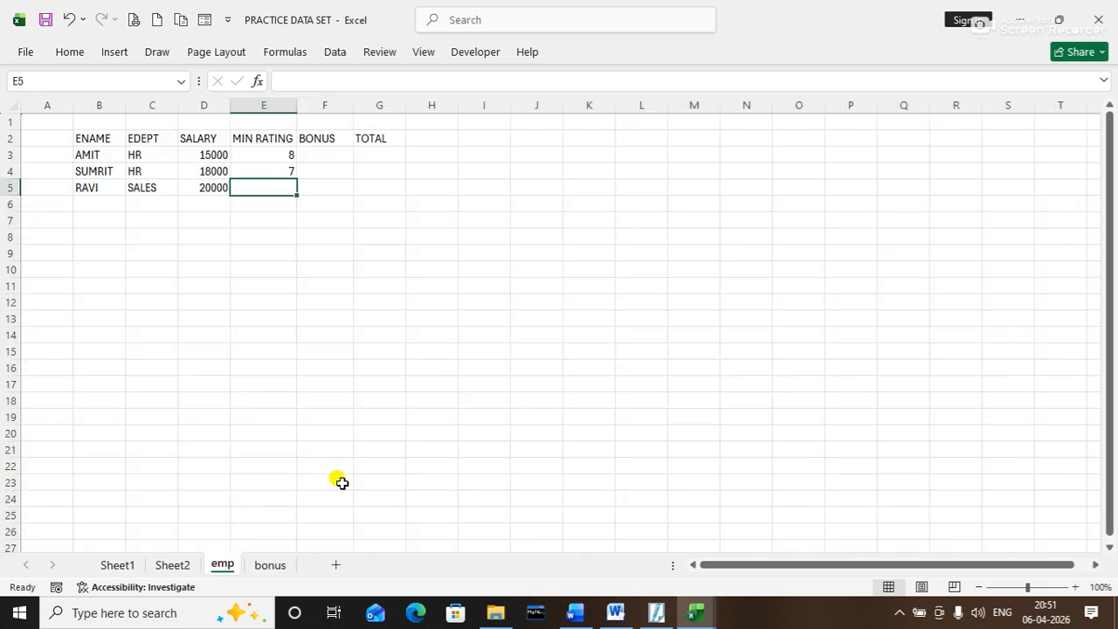
type("9")
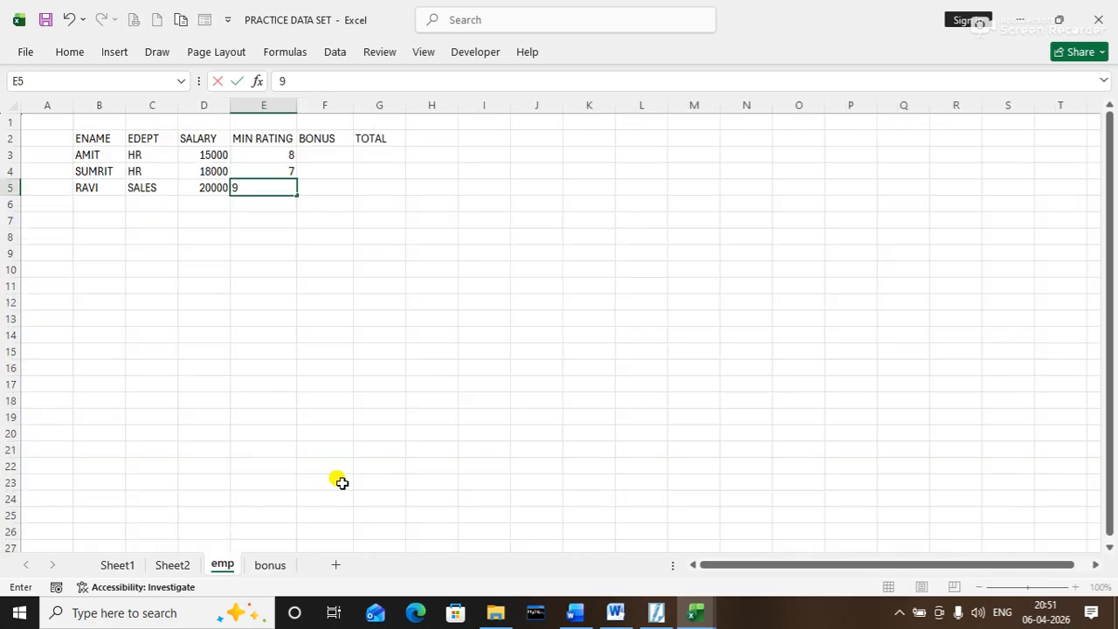
key("Tab")
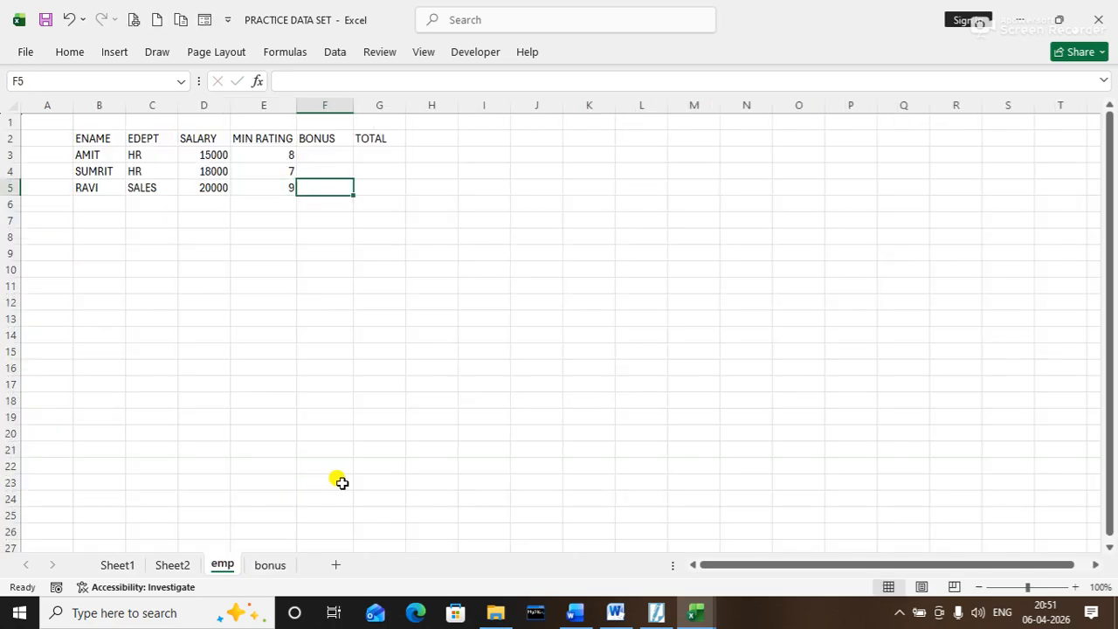
Fill row 6 with the fourth employee's name, department SALES, salary 18000 and minimum rating 8
key("Left")
key("Down")
key("Down")
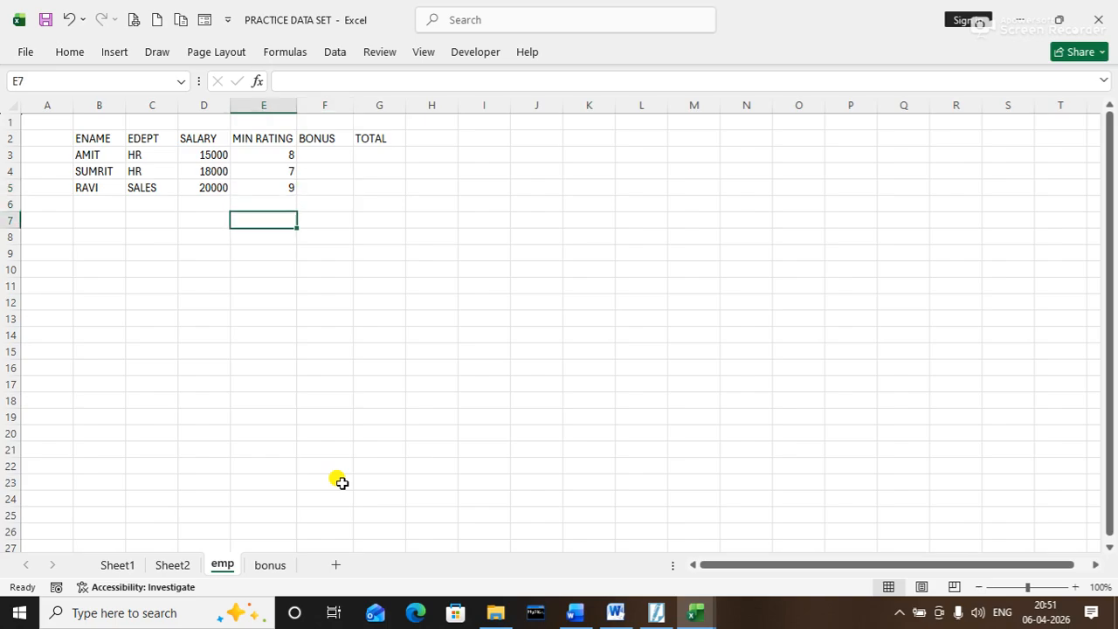
key("Up")
key("Left")
key("Left")
key("Left")
type("SH")
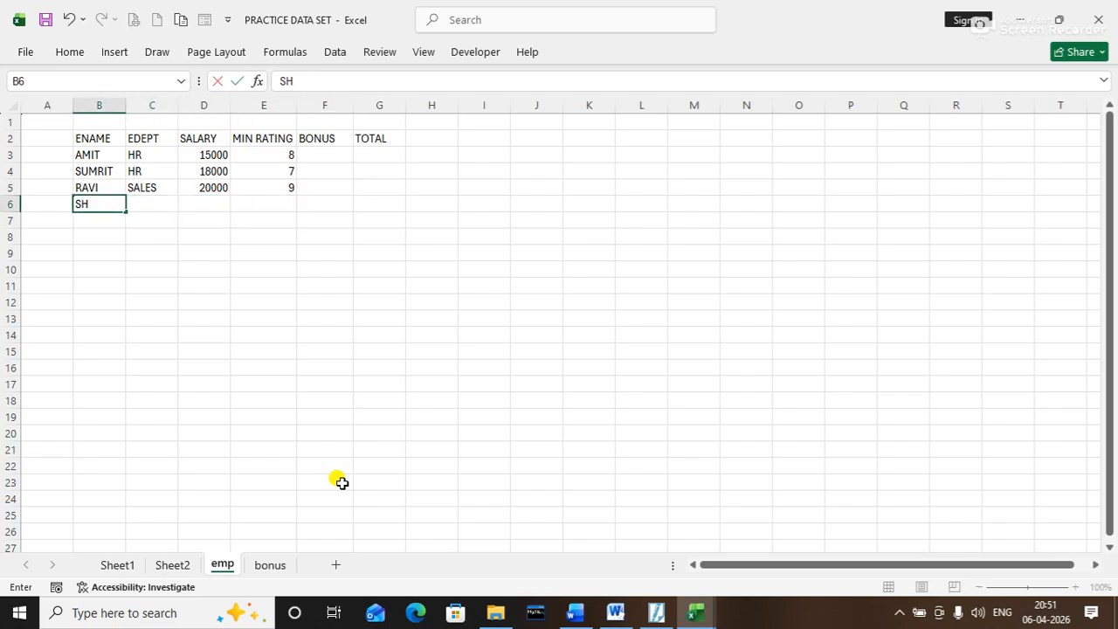
type("ASHI")
key("Tab")
type("SALES")
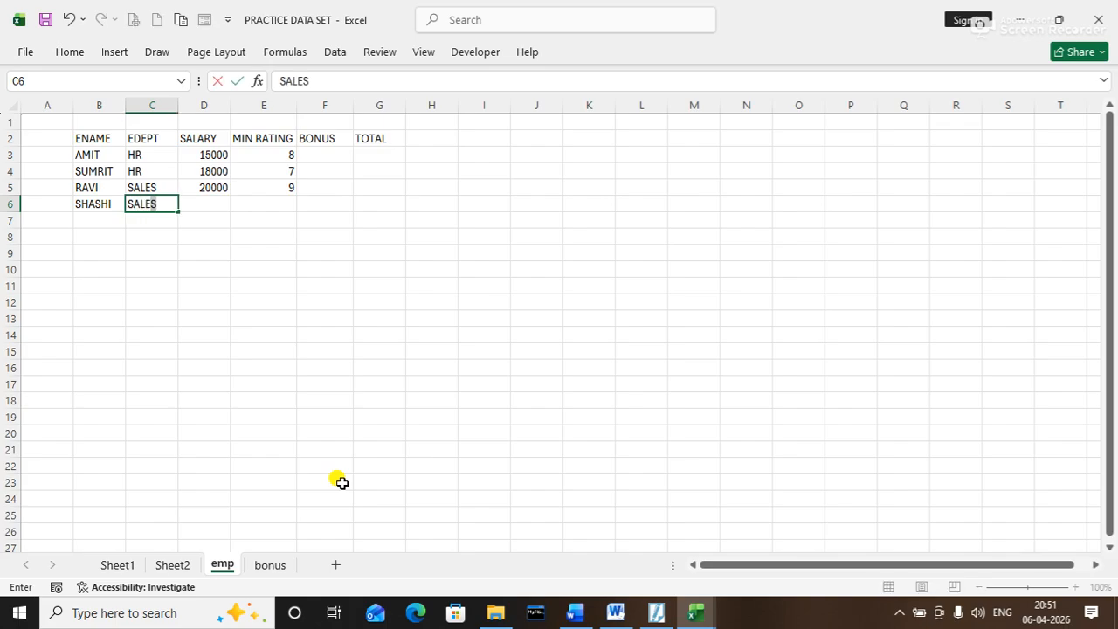
key("Tab")
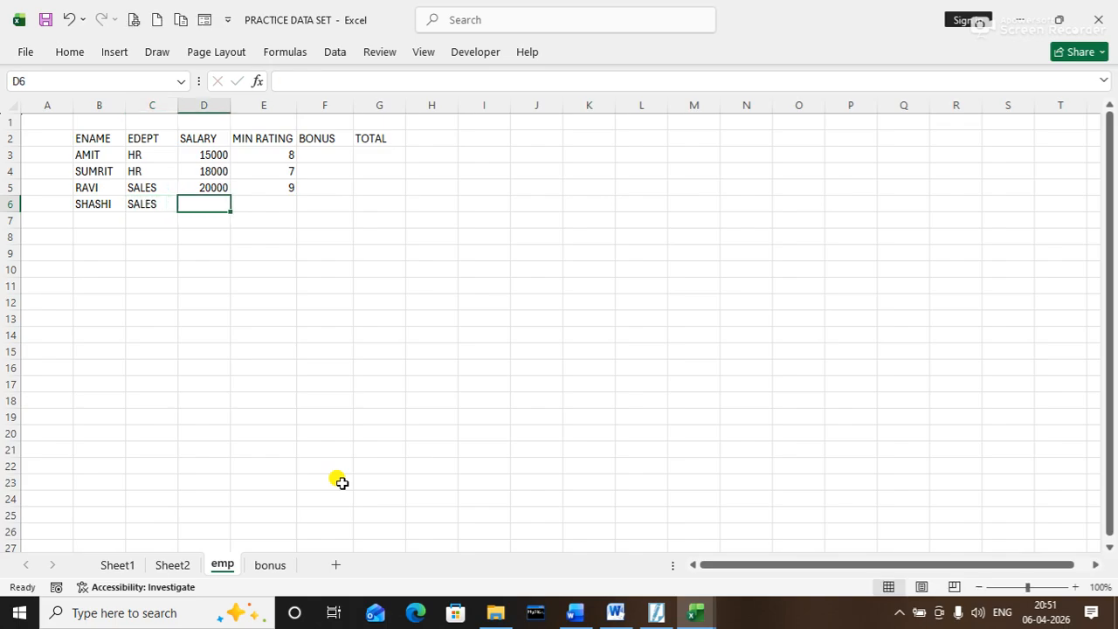
type("18000")
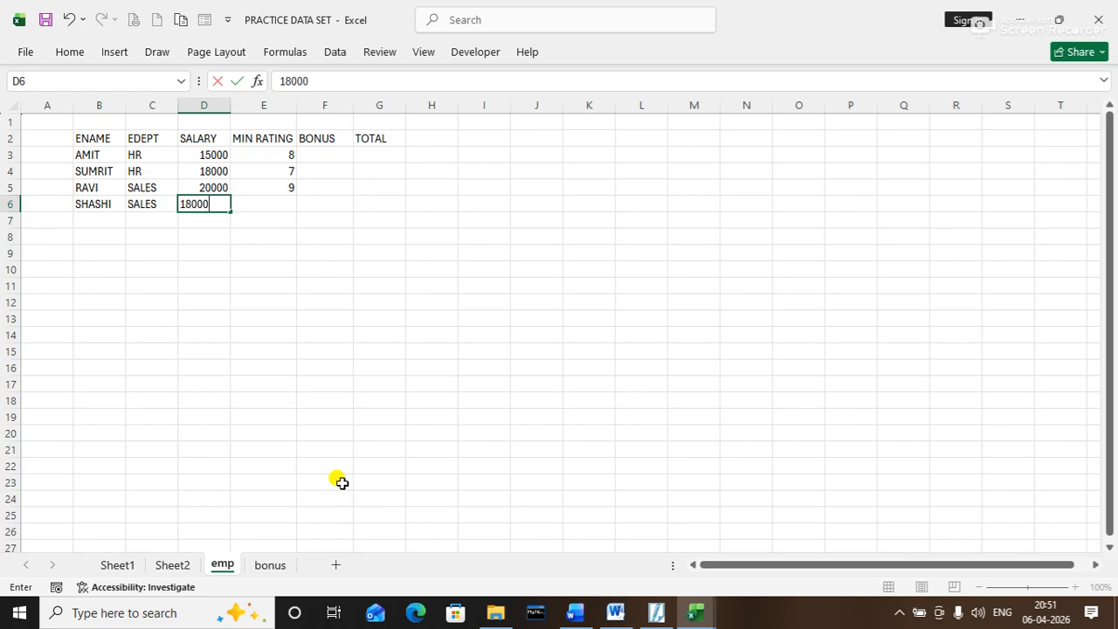
key("Tab")
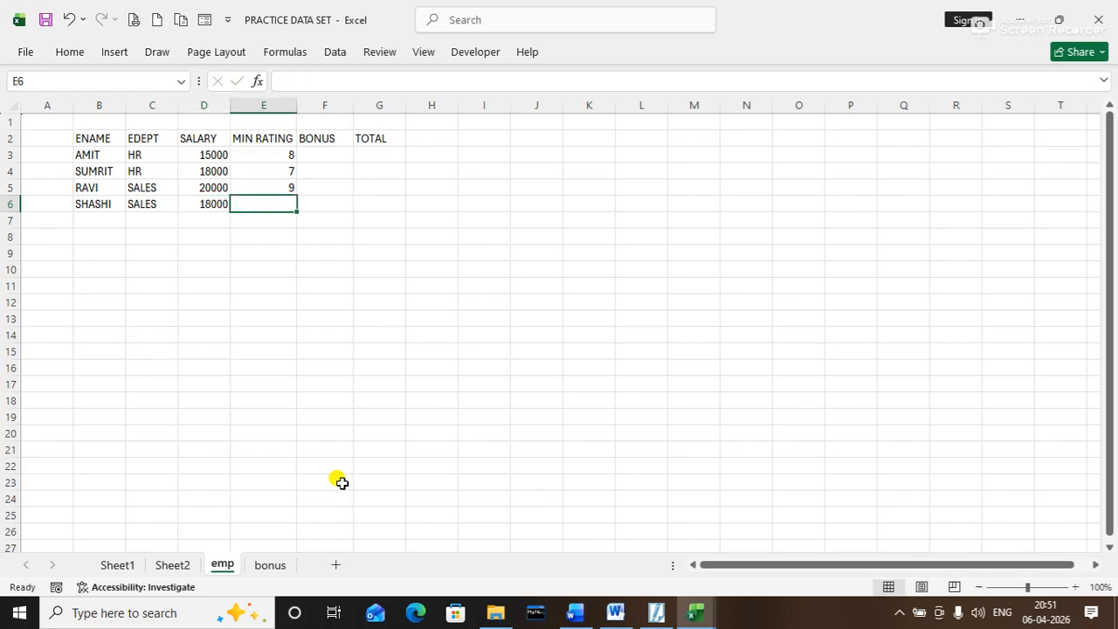
type("8")
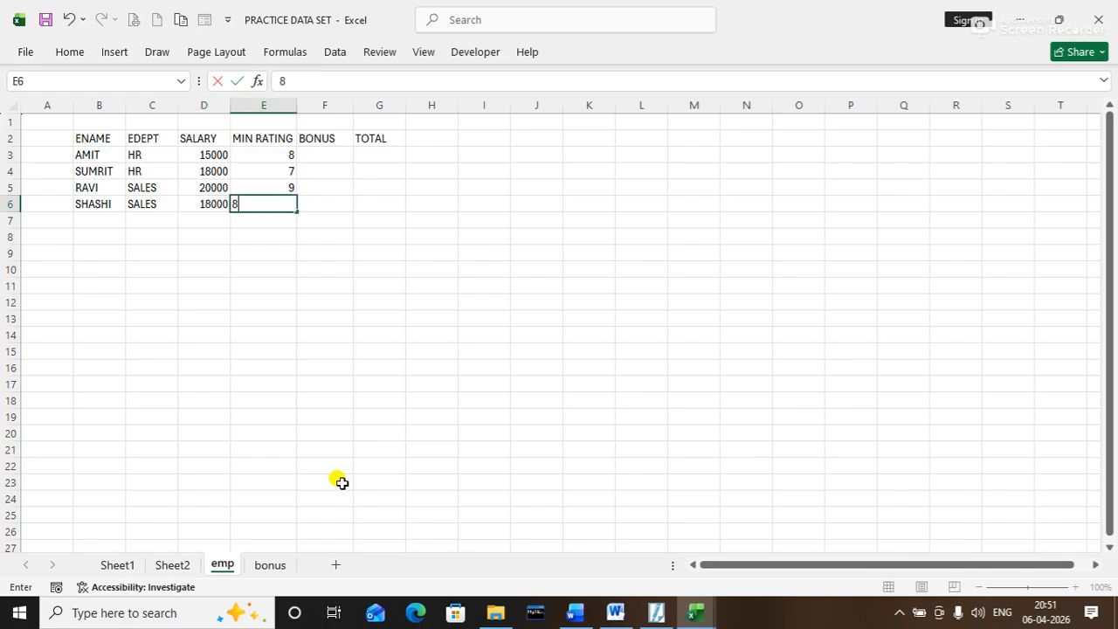
key("Tab")
key("Return")
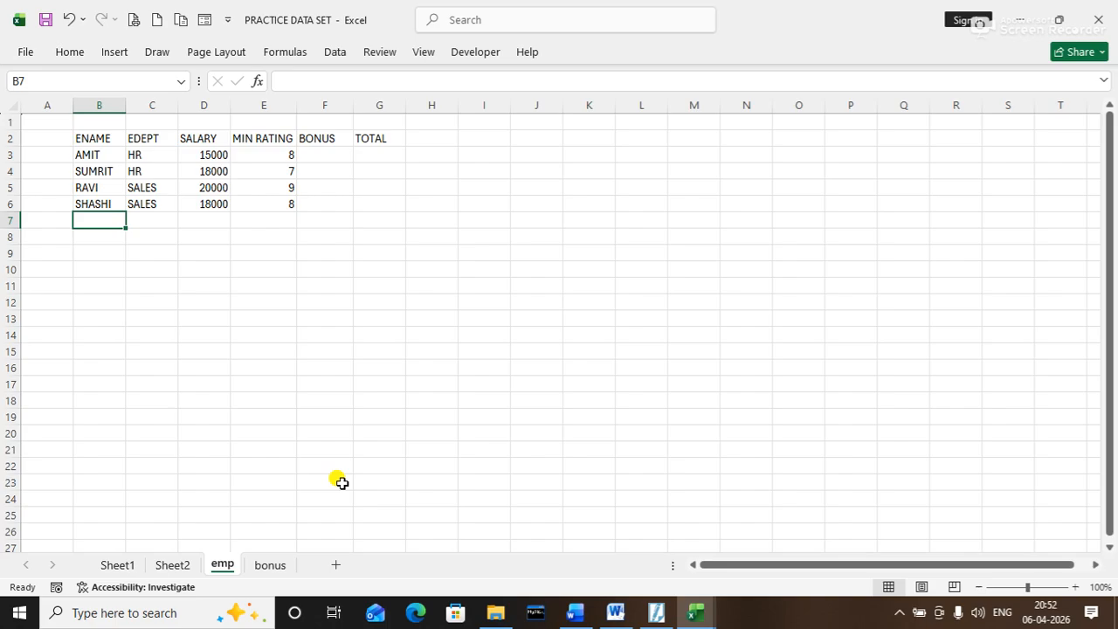
Fill row 7 with the fifth employee's name, department MAR, salary 22000 and minimum rating 9, consulting the bonus sheet for department and rating
type("MUKUL")
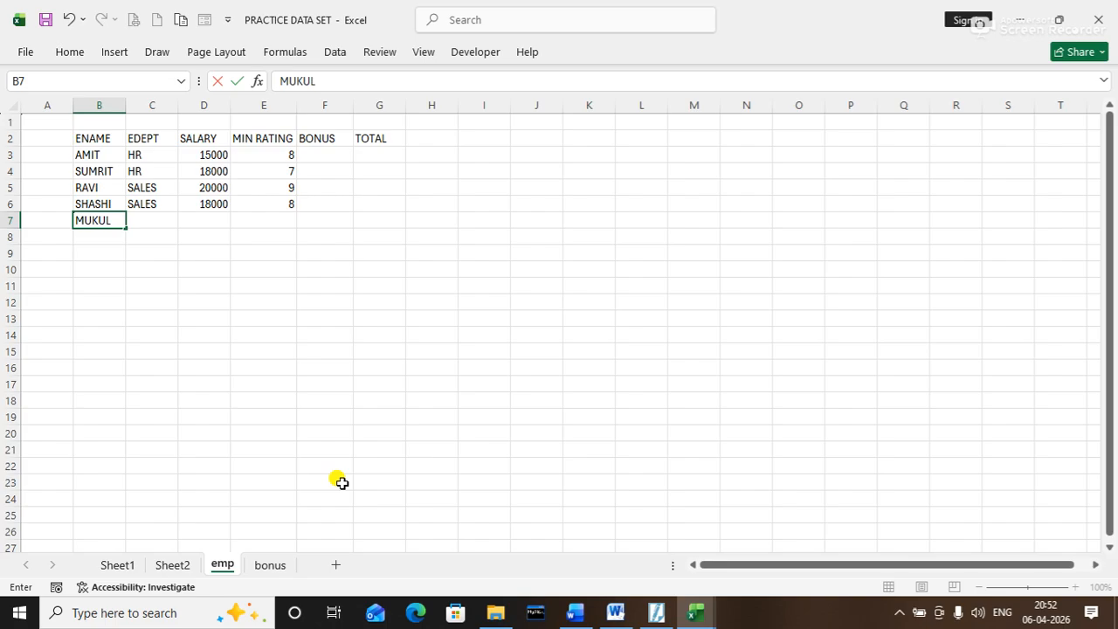
key("Tab")
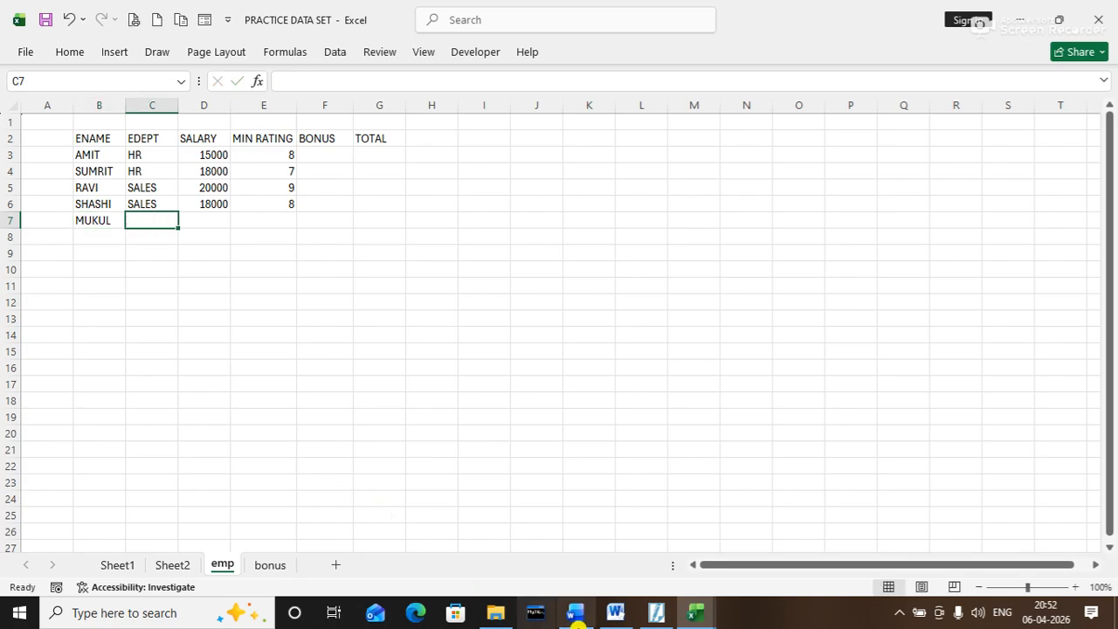
left_click(276, 566)
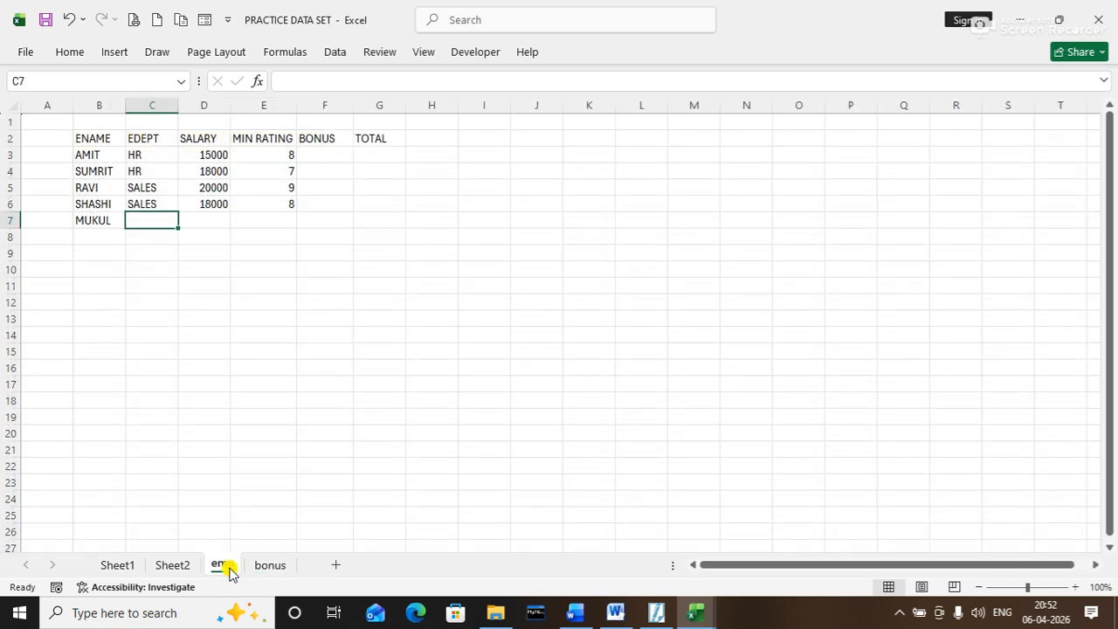
type("MAR")
key("Tab")
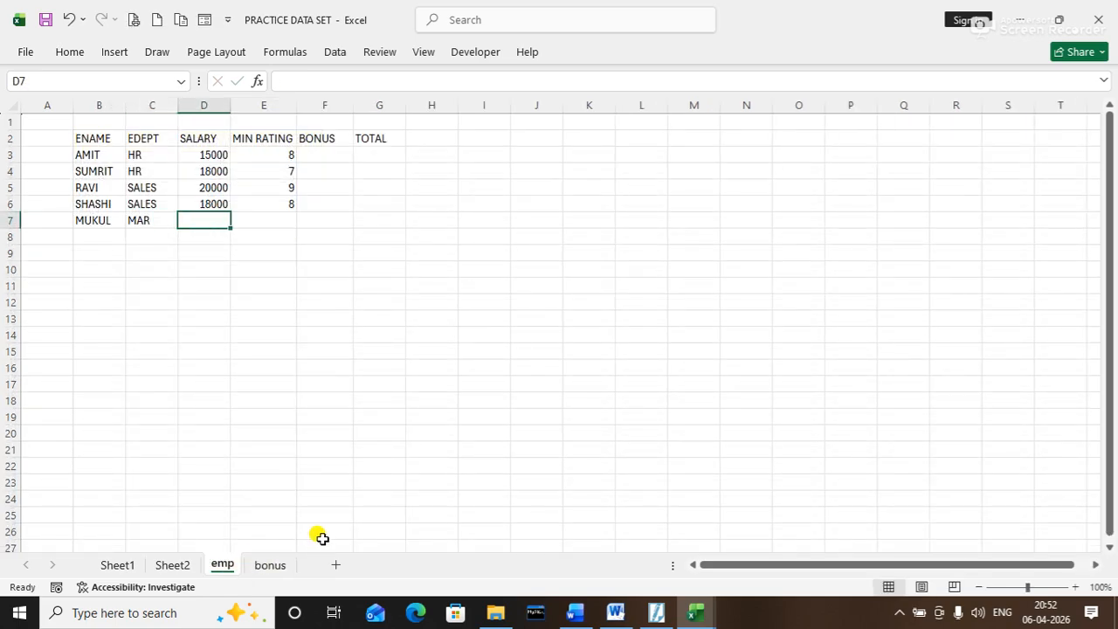
type("220")
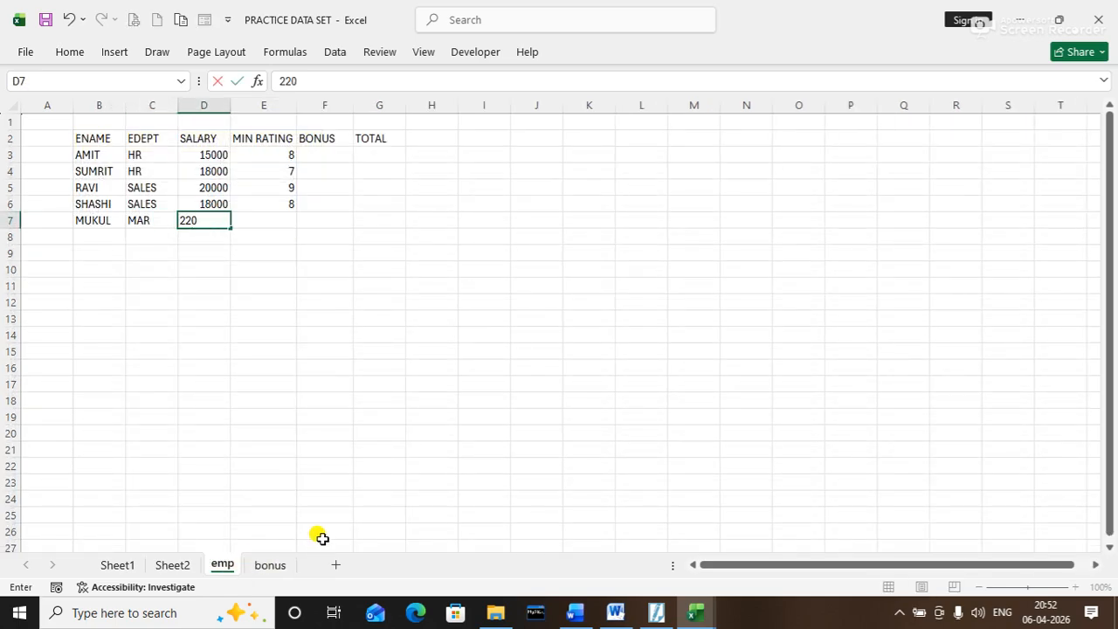
type("00")
key("Tab")
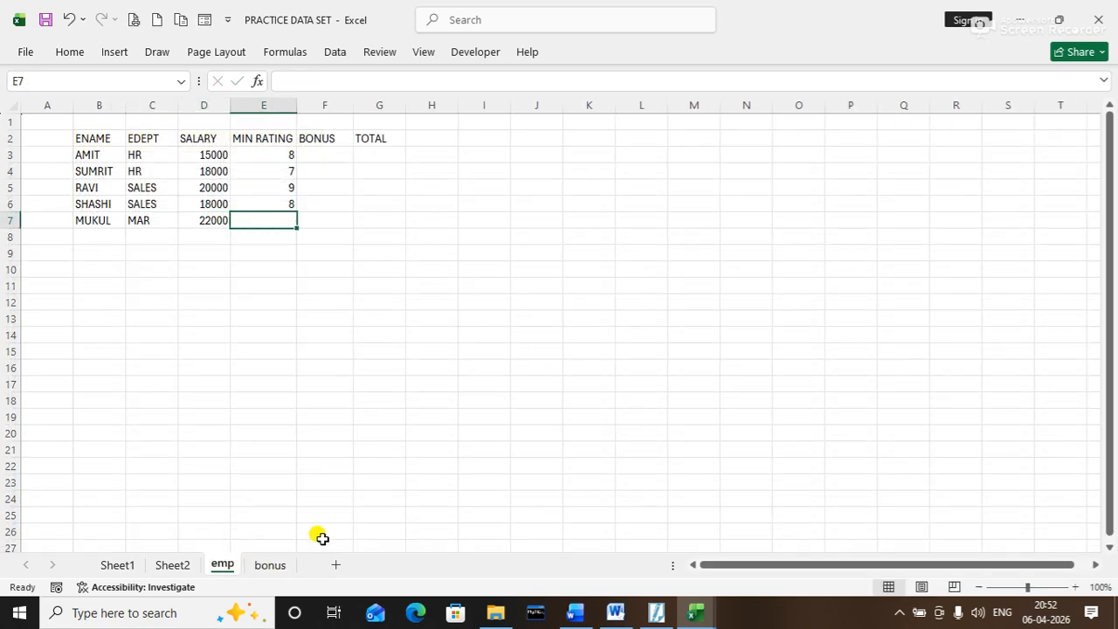
left_click(270, 566)
left_click(231, 564)
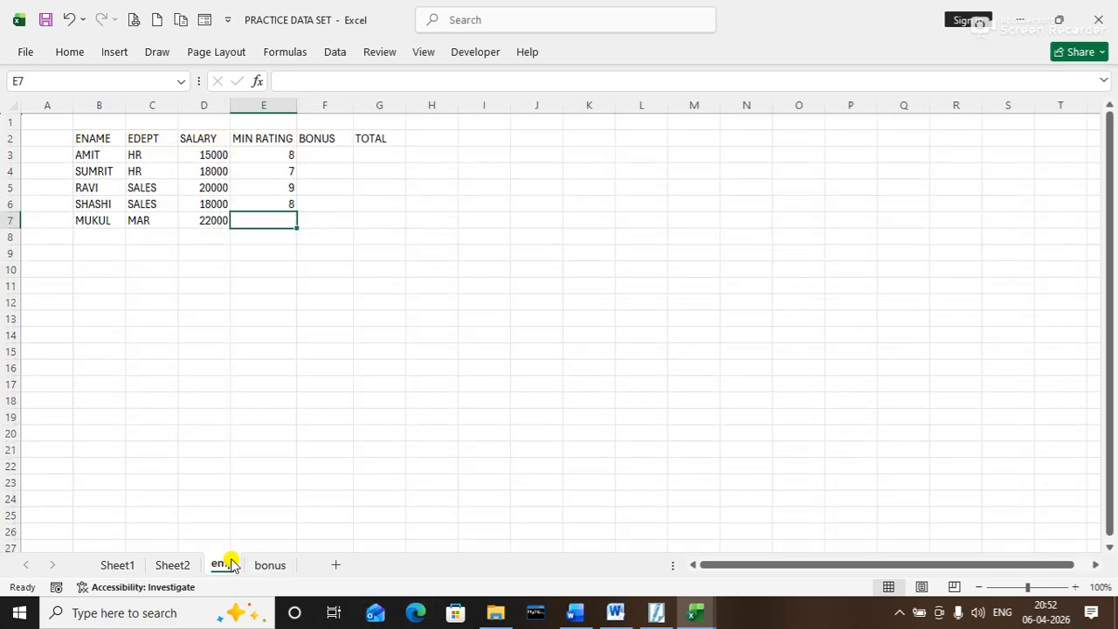
type("0")
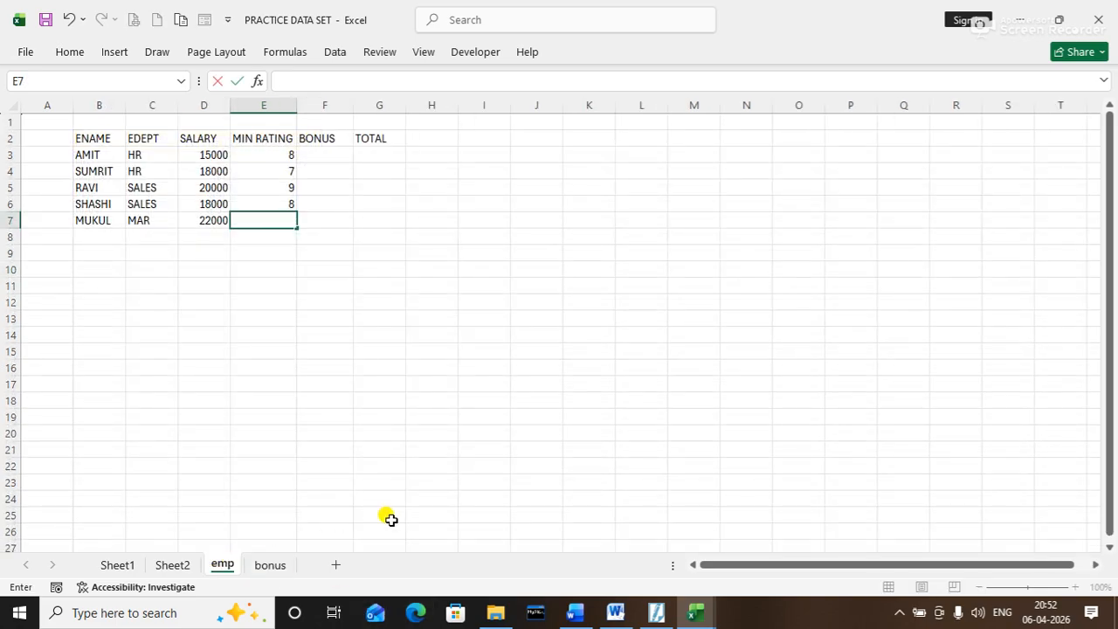
key("Return")
Fill row 8 with the sixth employee's name, department MAR, salary 23000 and minimum rating 7
key("Left")
key("Left")
key("Left")
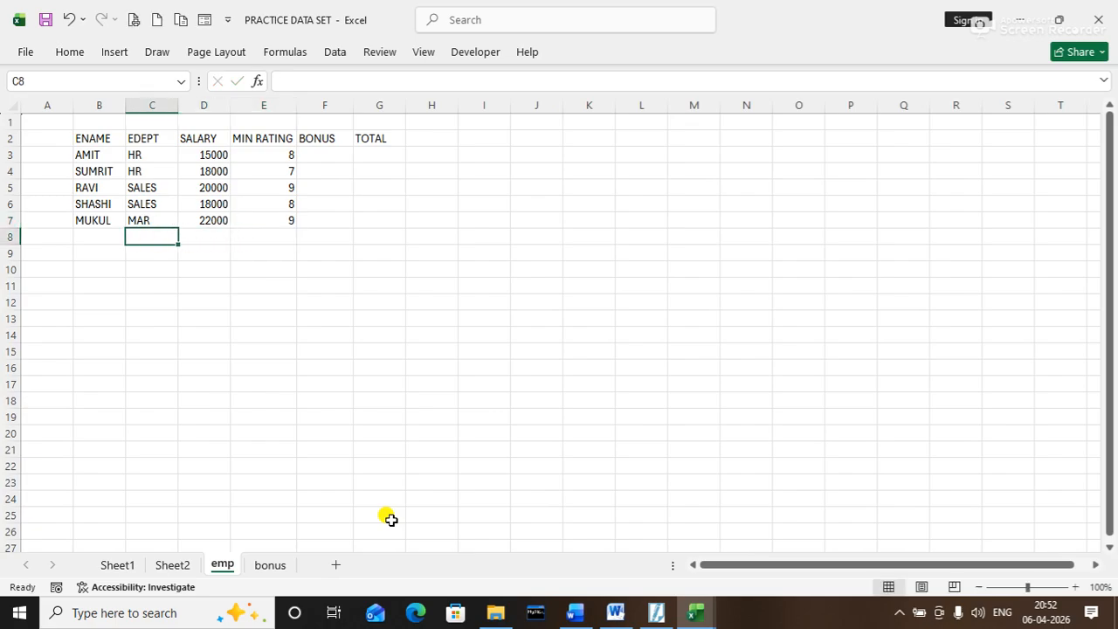
type("ROHAN")
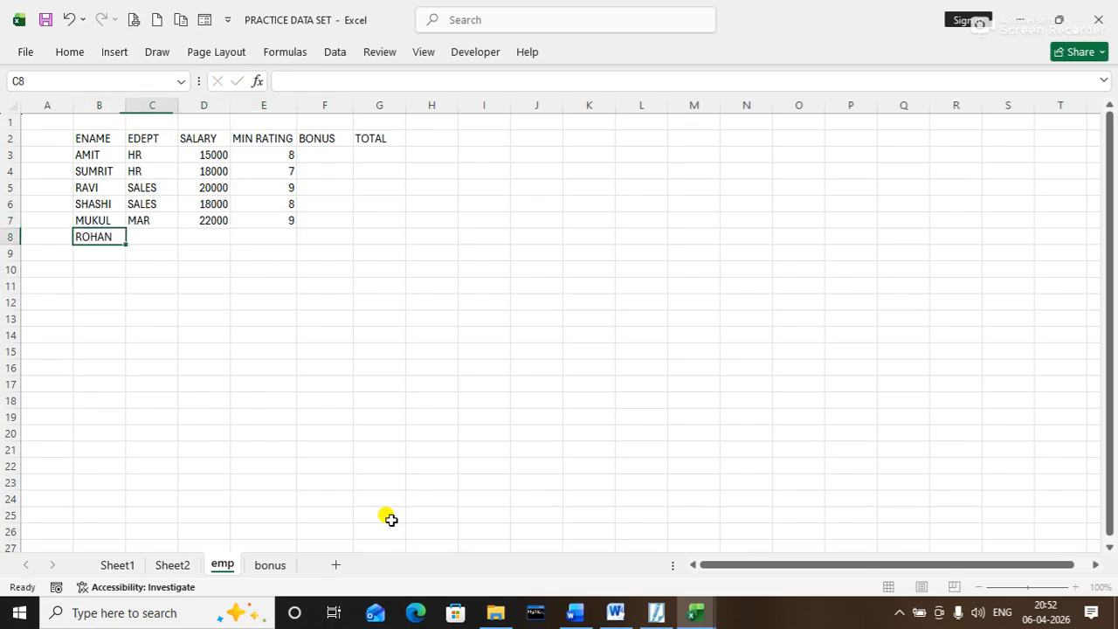
key("Tab")
type("MAR")
key("Tab")
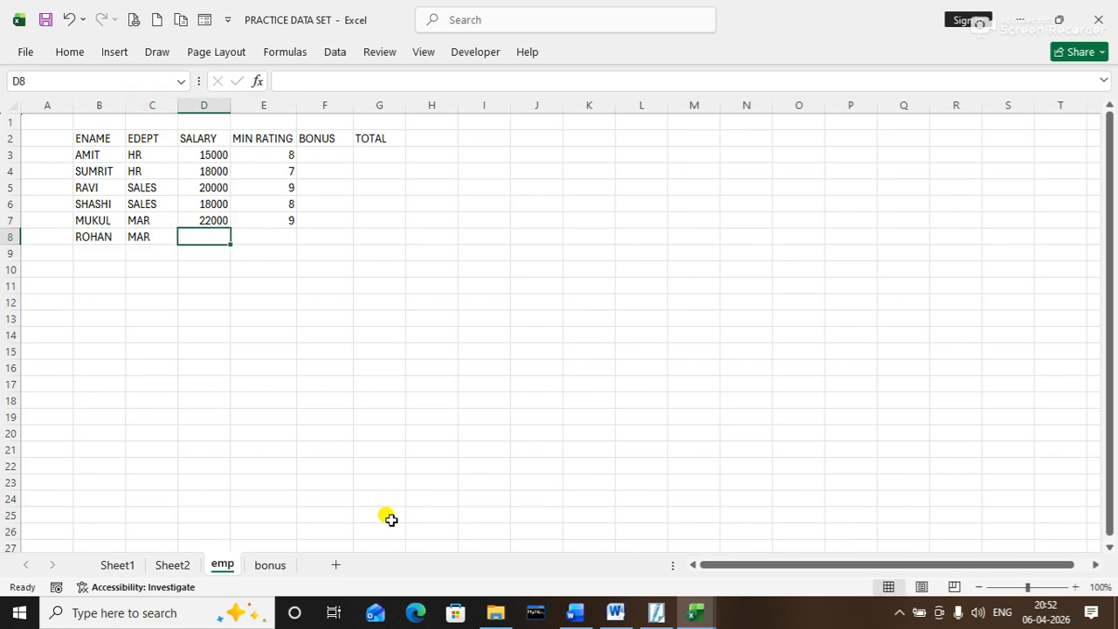
type("23000")
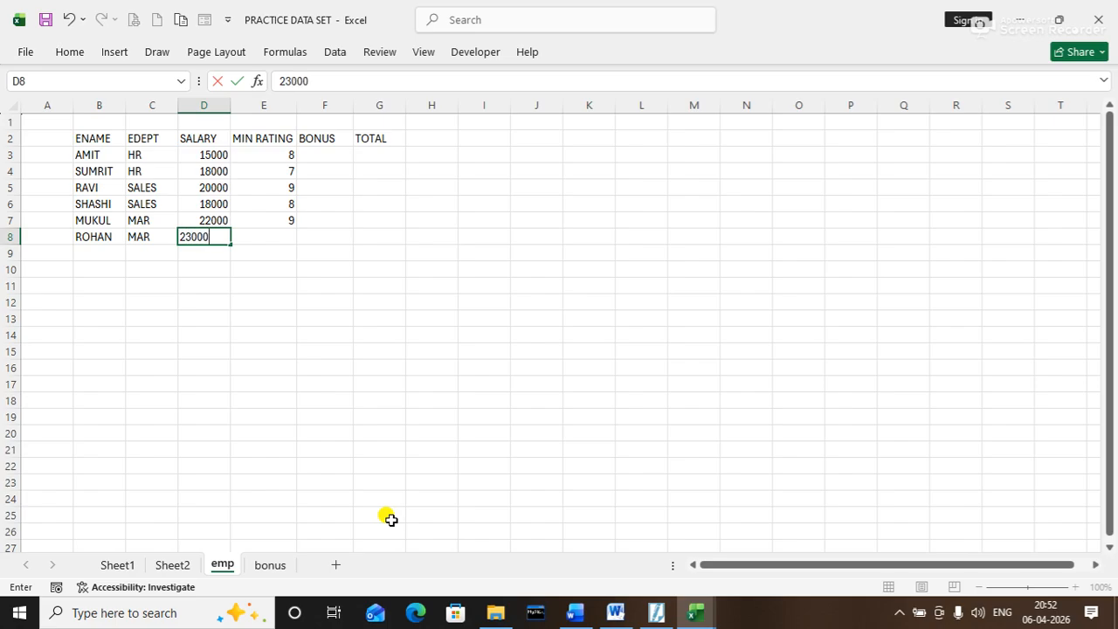
key("Return")
key("Up")
key("Right")
key("Right")
key("Right")
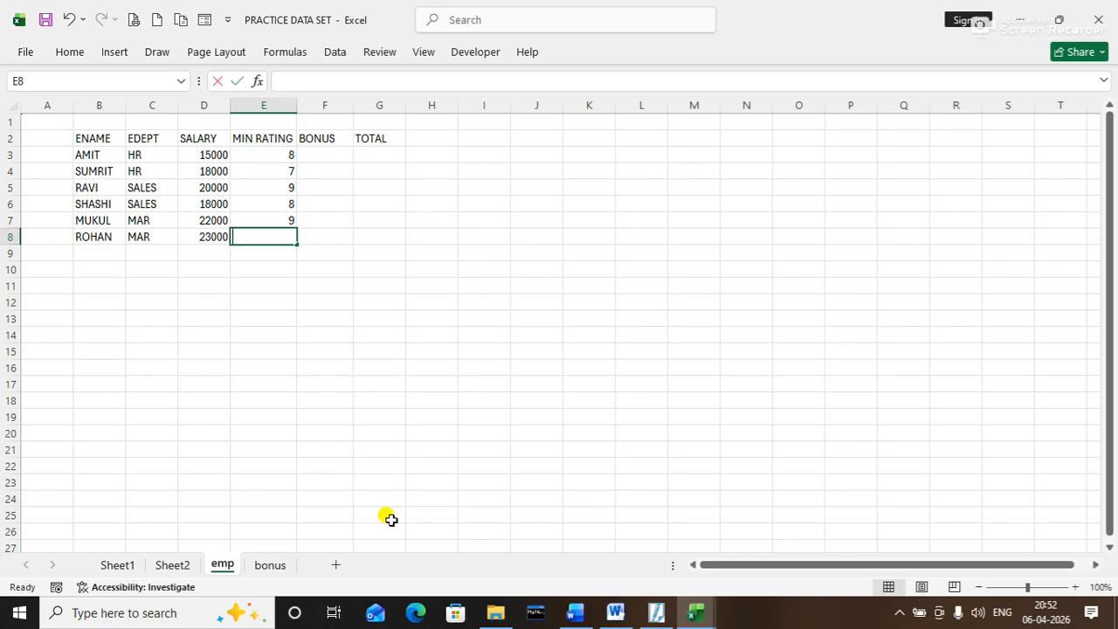
type("7")
key("Tab")
key("Return")
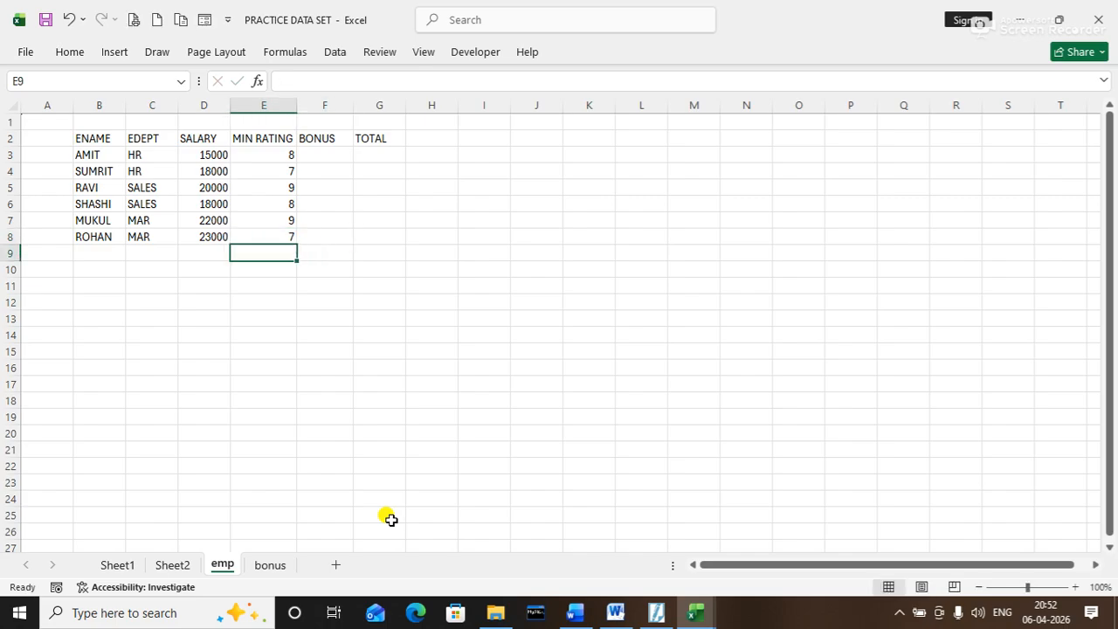
Fill row 9 with the seventh employee's name, department MAN, salary 25000 and minimum rating 9, consulting the bonus sheet for department and rating
key("Left")
key("Left")
key("Left")
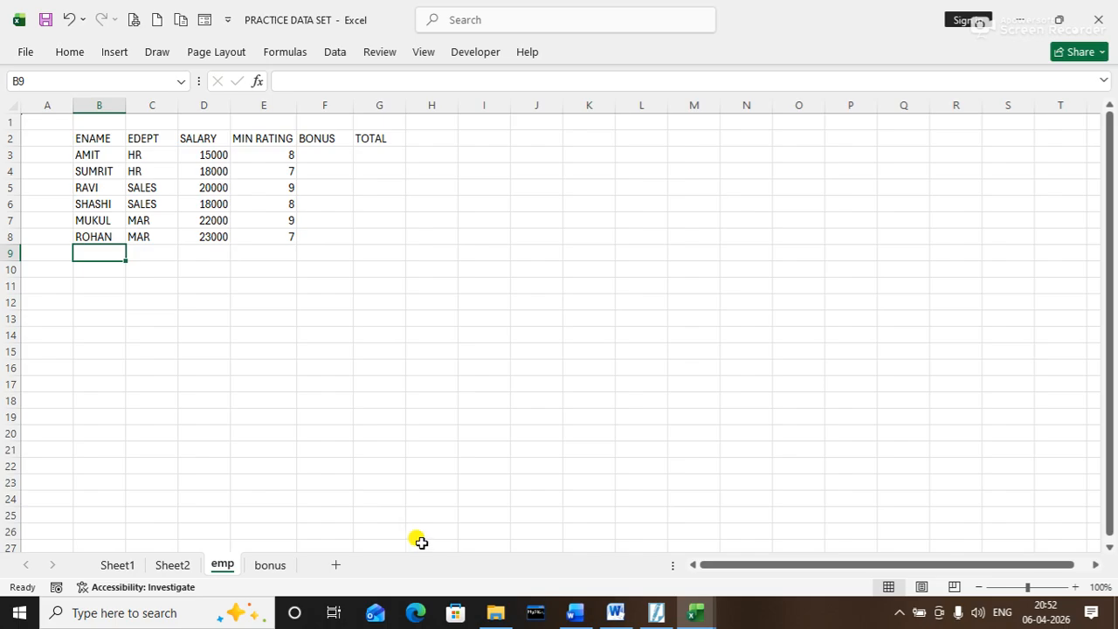
type("MOHAN")
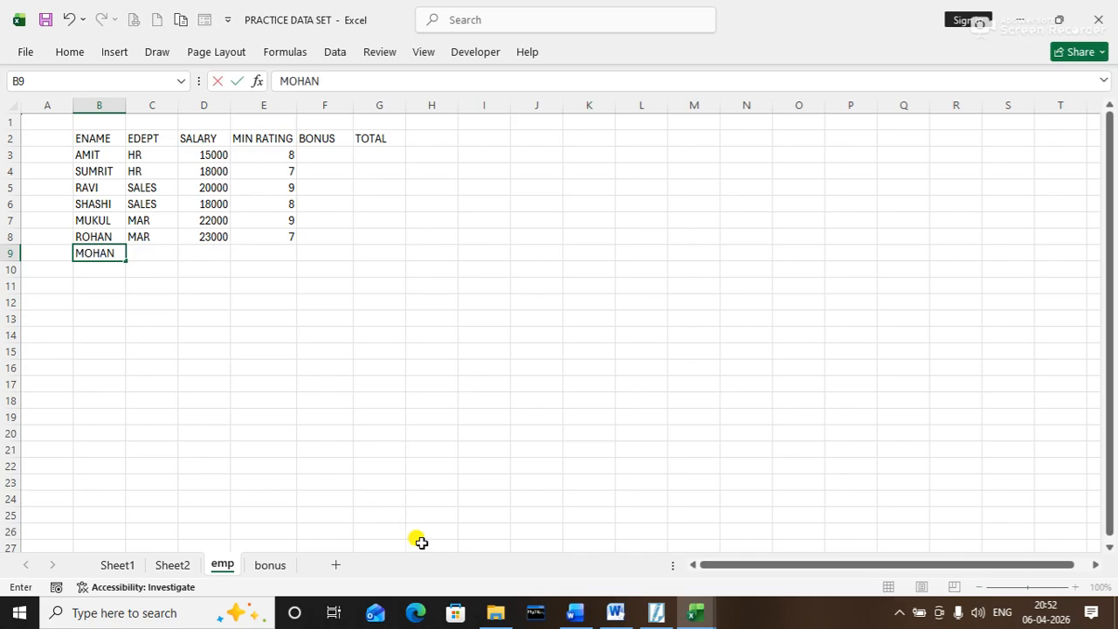
key("Tab")
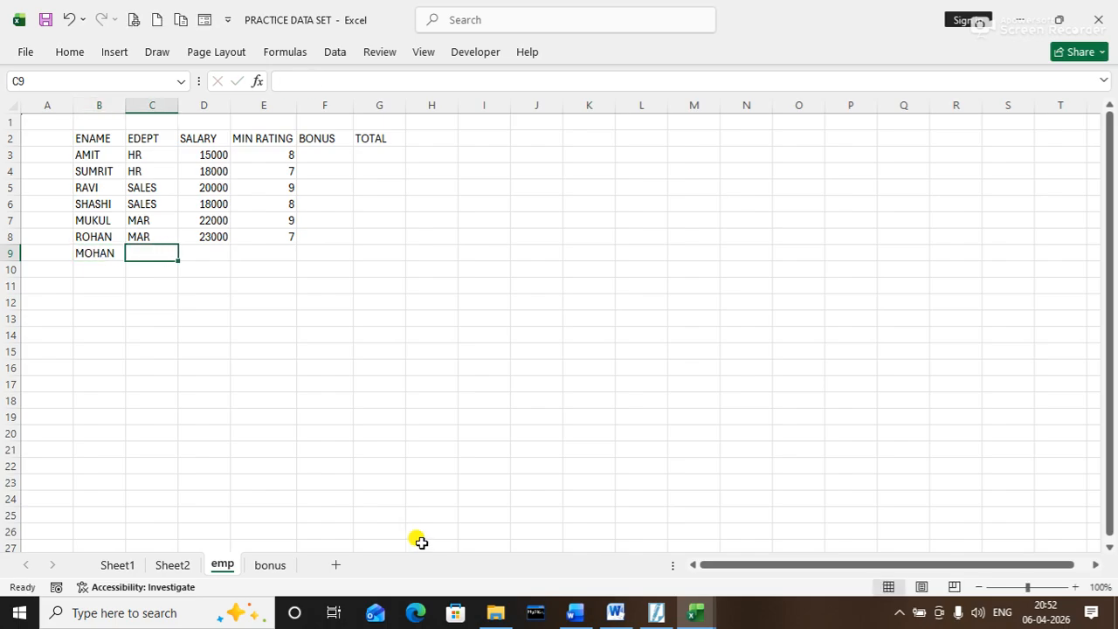
left_click(278, 566)
left_click(220, 566)
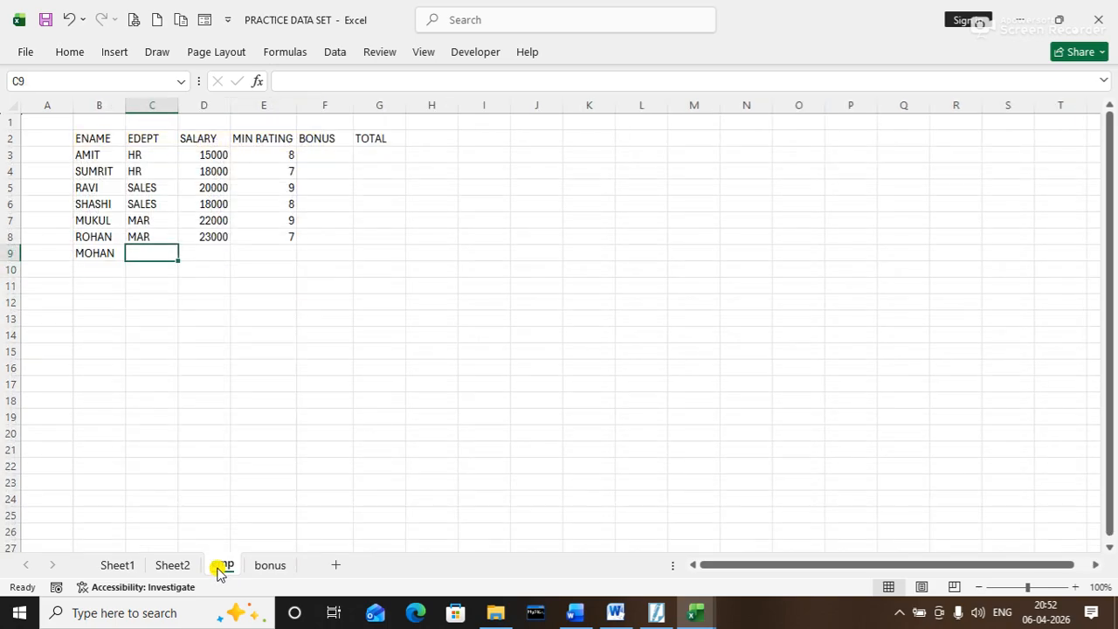
type("MAN")
key("Tab")
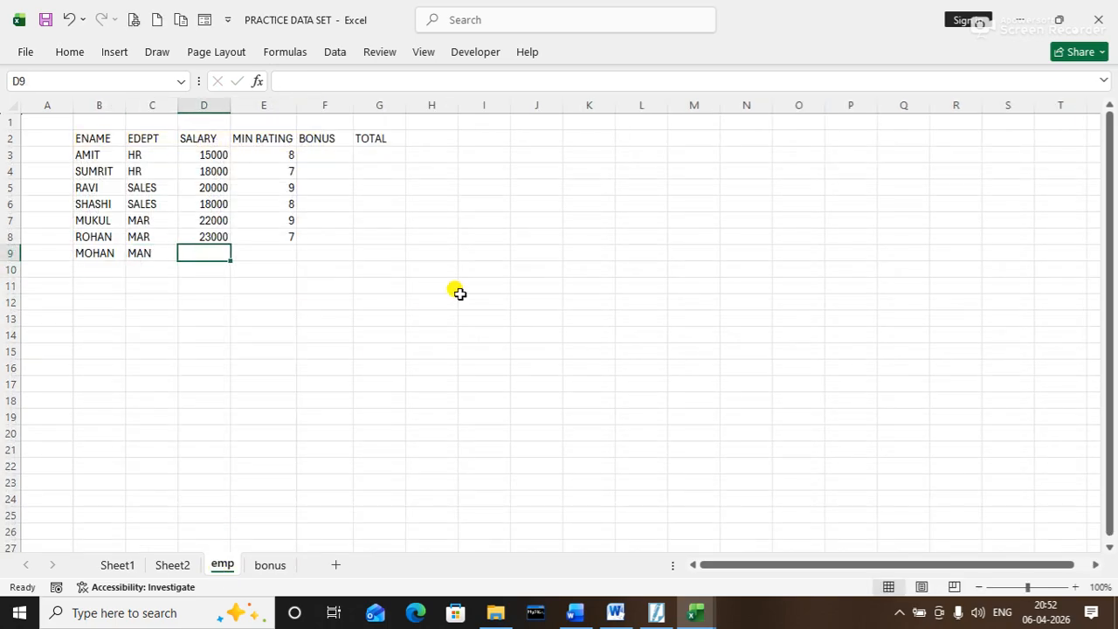
type("25000")
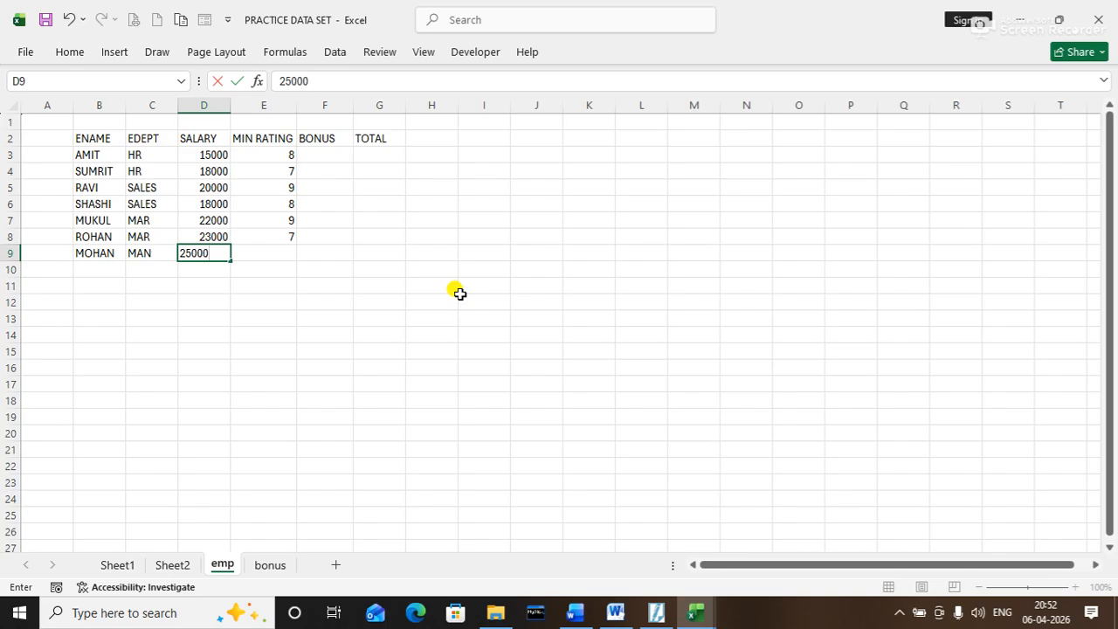
key("Tab")
left_click(270, 567)
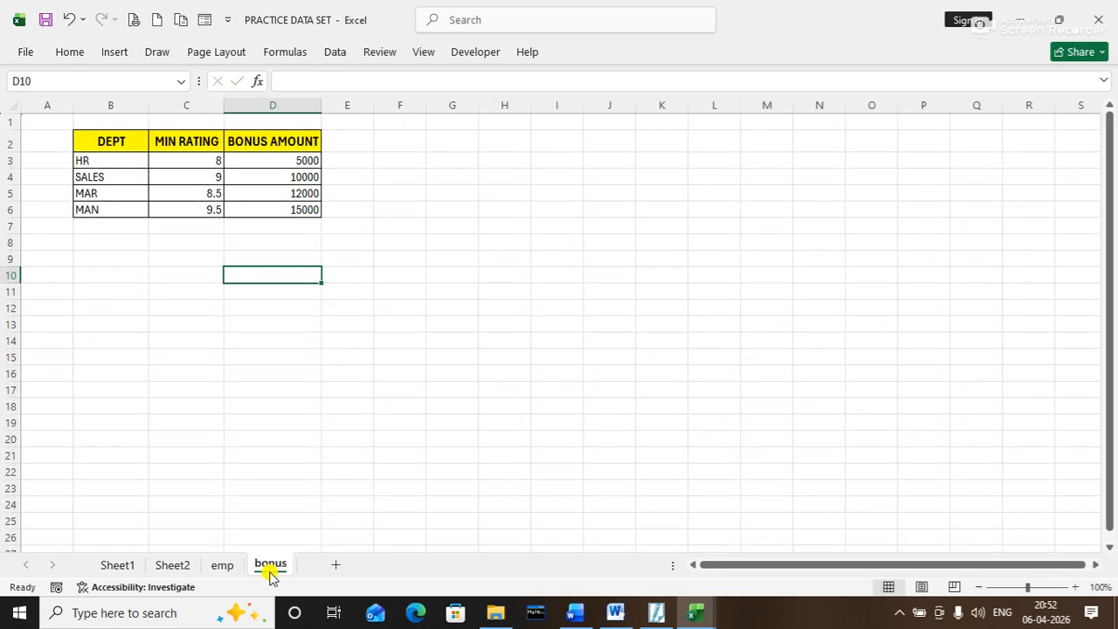
left_click(223, 566)
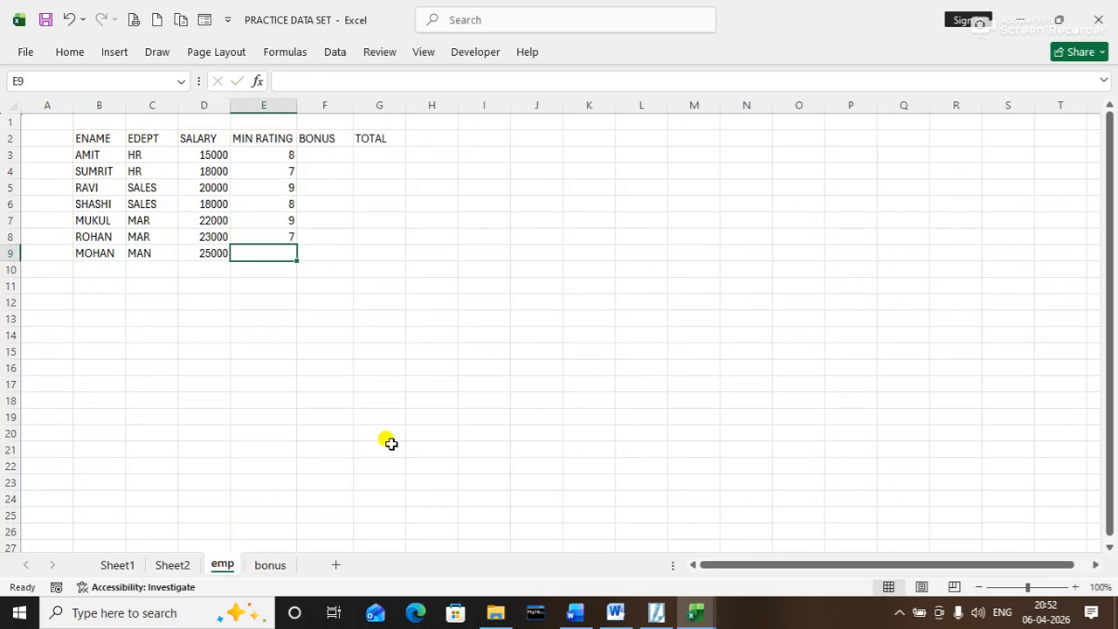
type("9")
key("Return")
Fill row 10 with the eighth employee's name, department MAN, salary 23000 and minimum rating 10
key("Left")
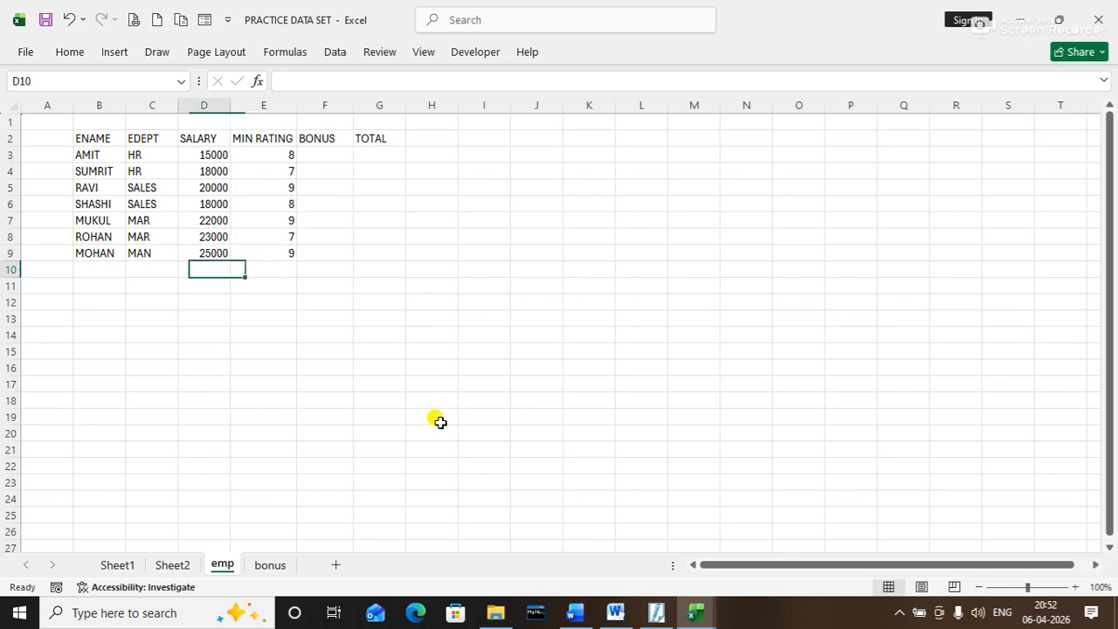
key("Left")
key("Left")
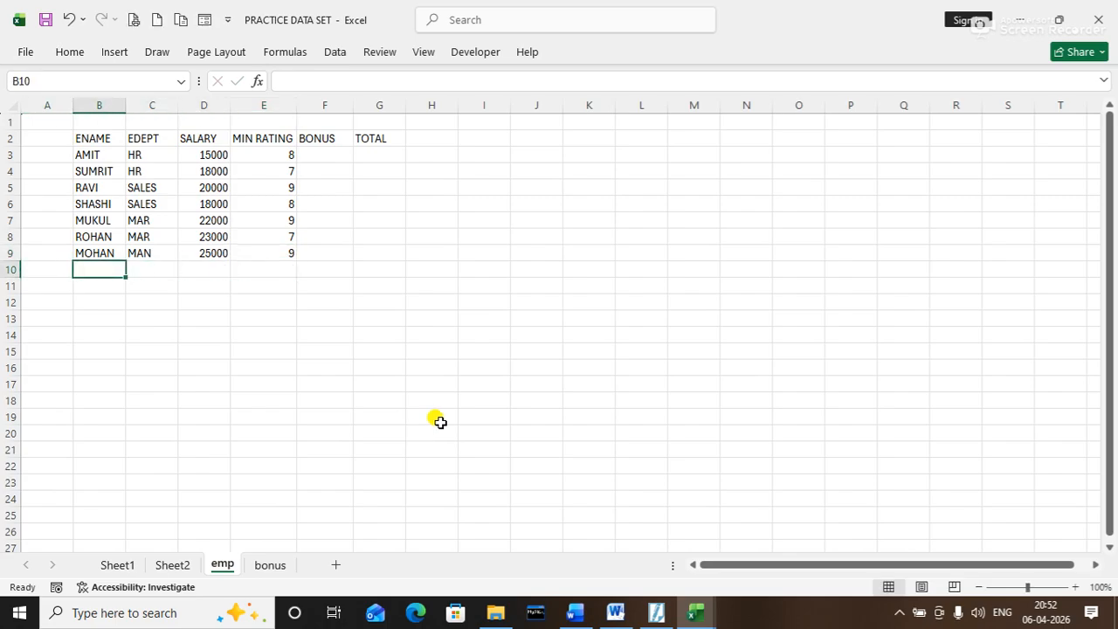
type("SHYA")
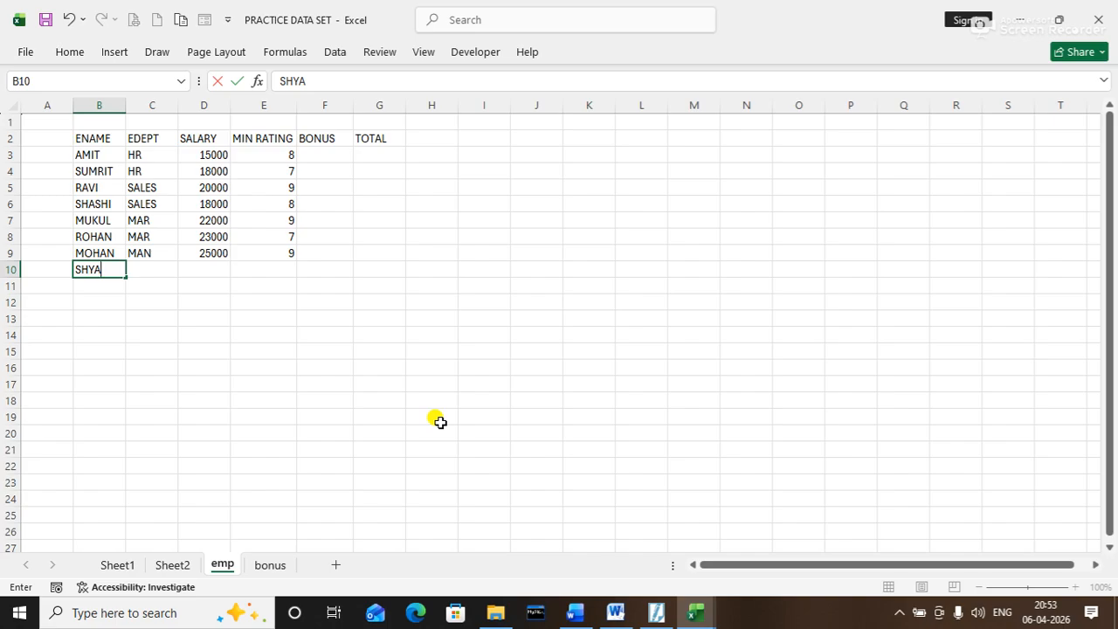
type("M")
key("Tab")
type("MAN")
key("Tab")
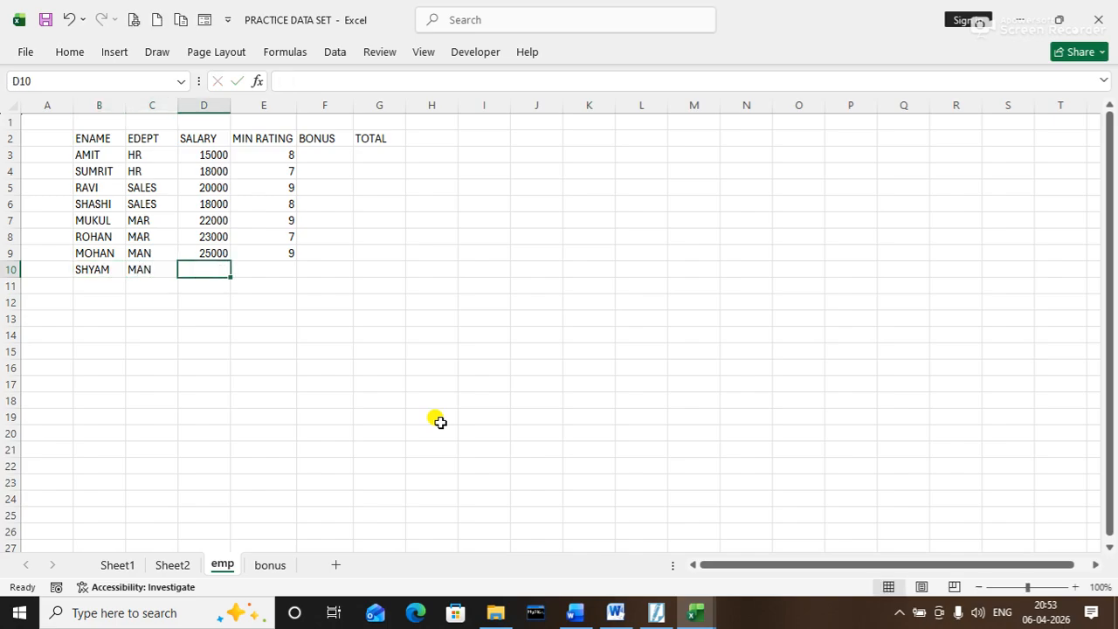
type("23000")
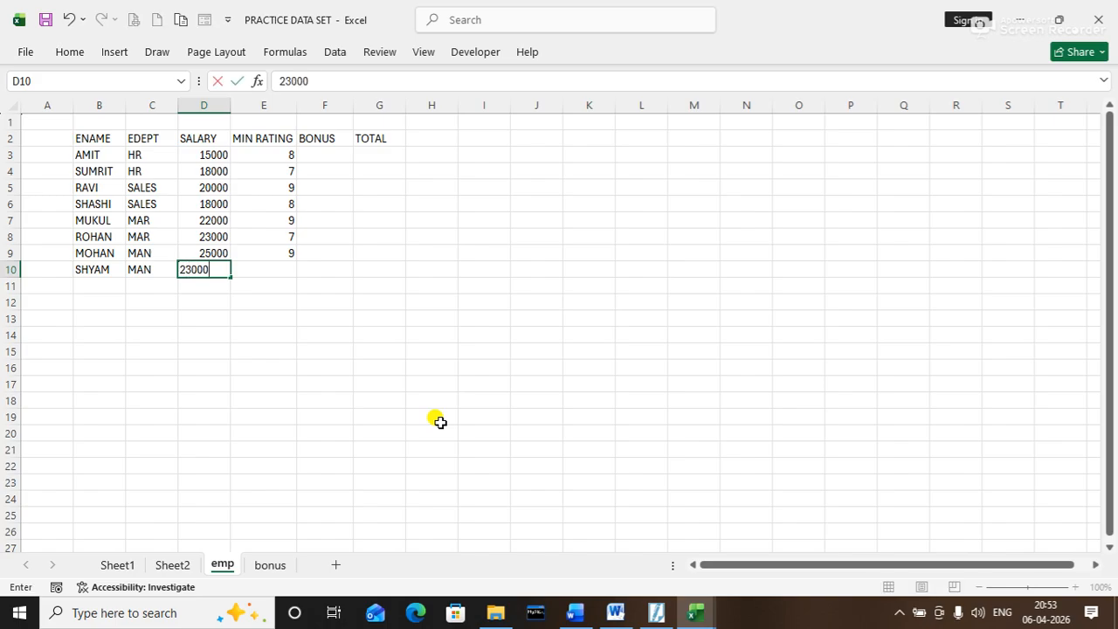
key("Tab")
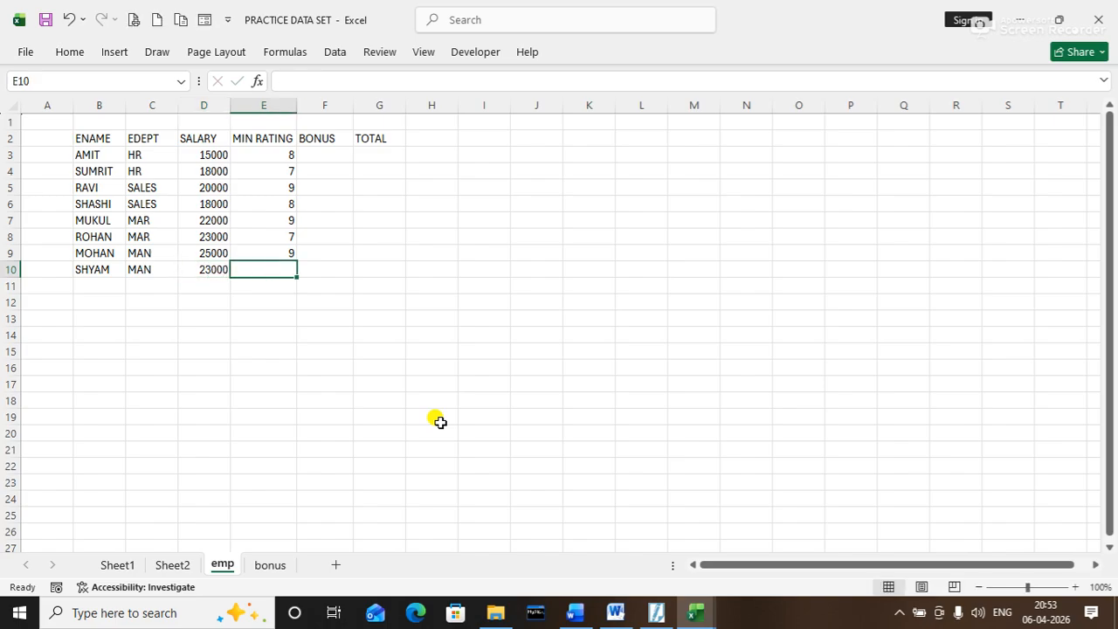
type("10")
key("Tab")
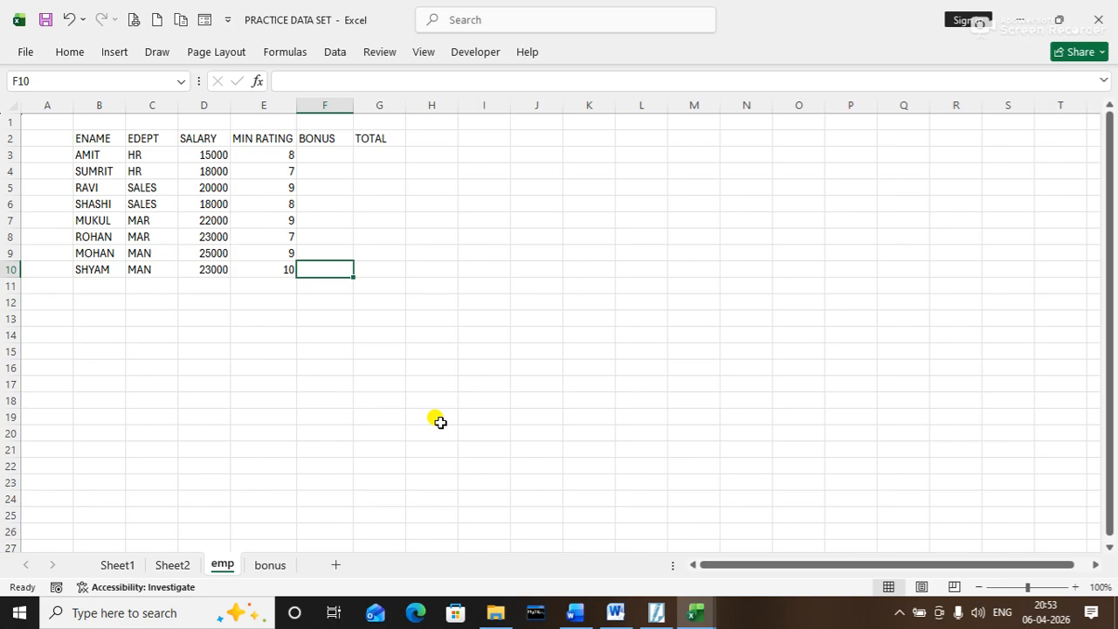
key("Up")
key("Up")
key("Up")
key("Up")
key("Up")
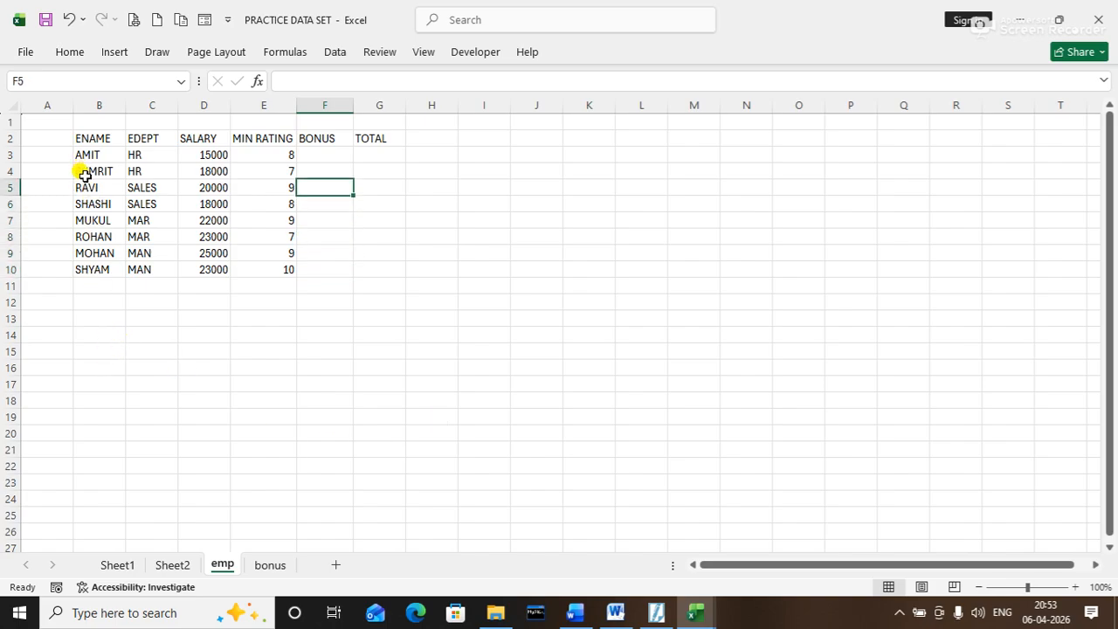
Apply all borders to the whole employee table, B2:G10
left_click(89, 138)
left_click_drag(89, 138, 386, 269)
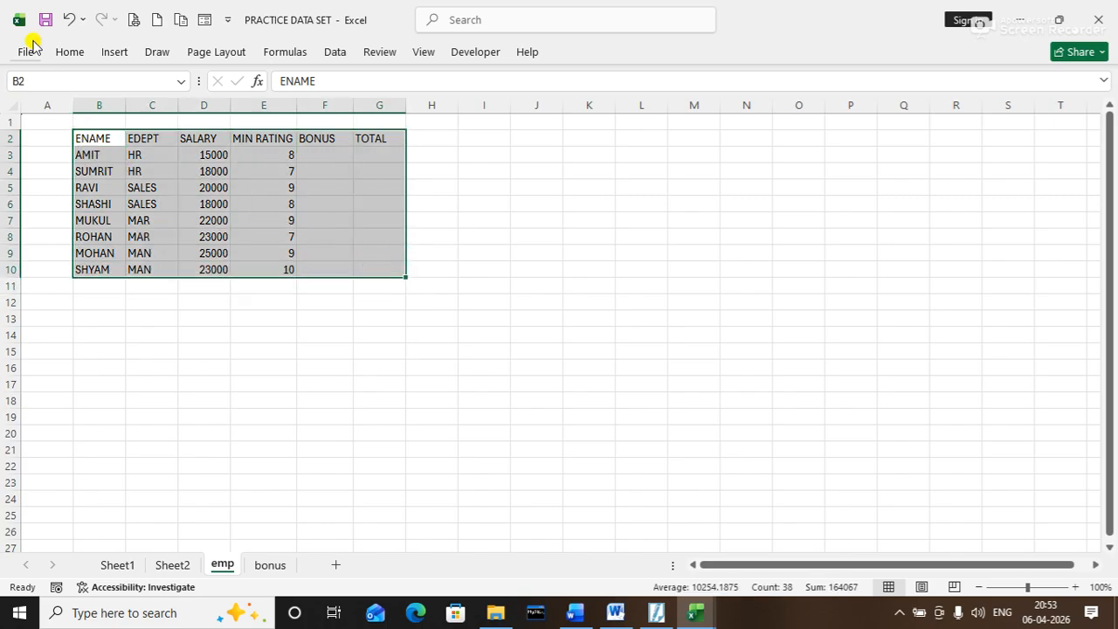
left_click(68, 52)
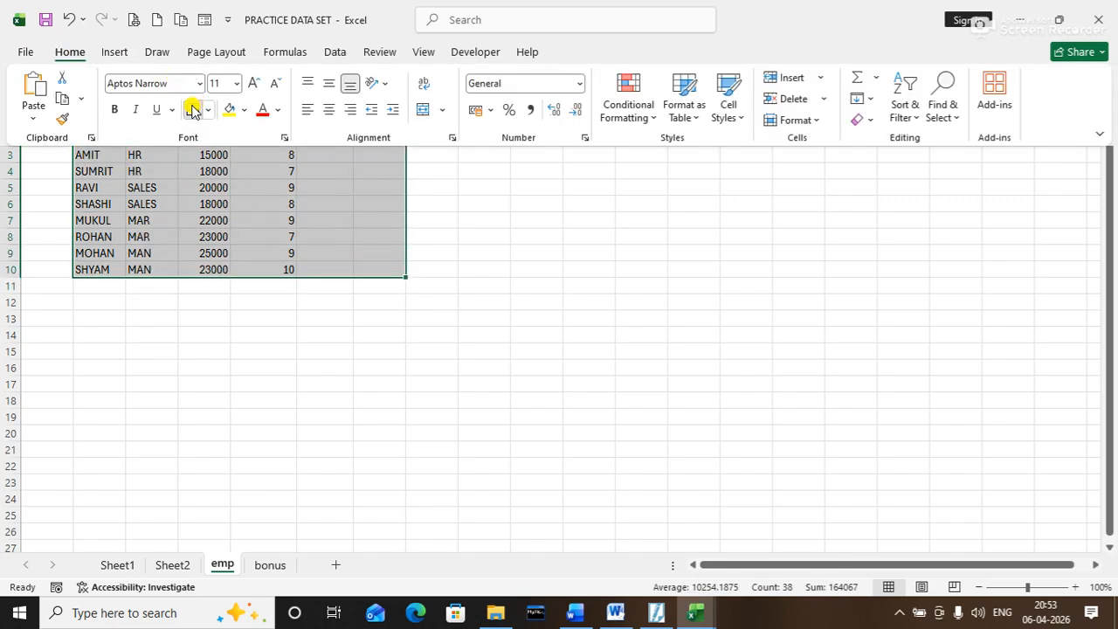
left_click(194, 108)
left_click(422, 204)
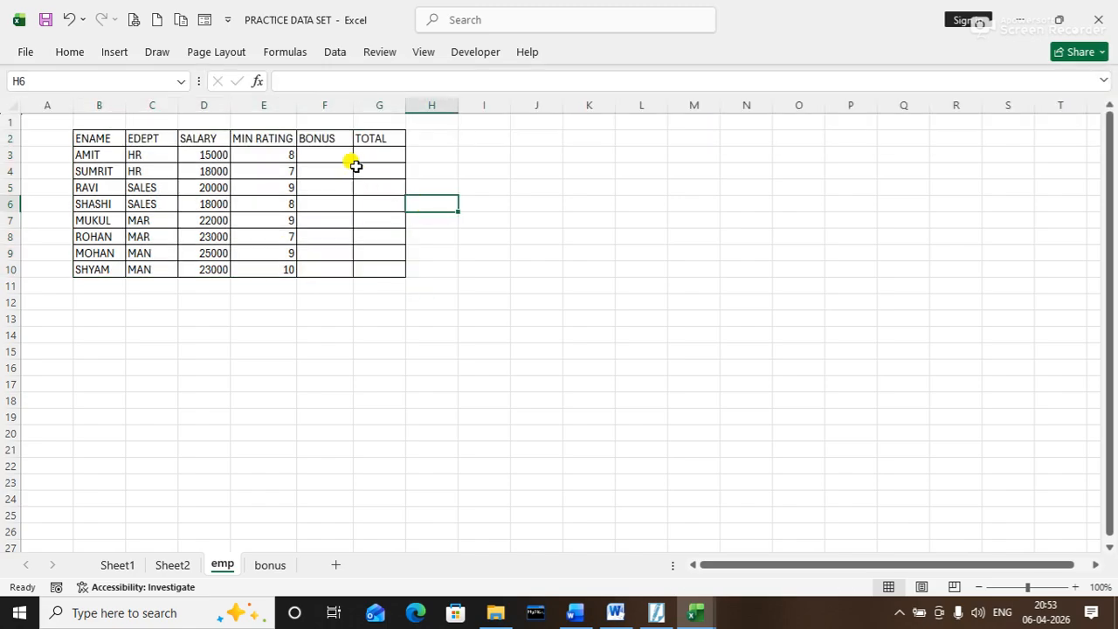
Centre the header cells B2:G2 horizontally and vertically and fill them with yellow
left_click_drag(89, 138, 378, 131)
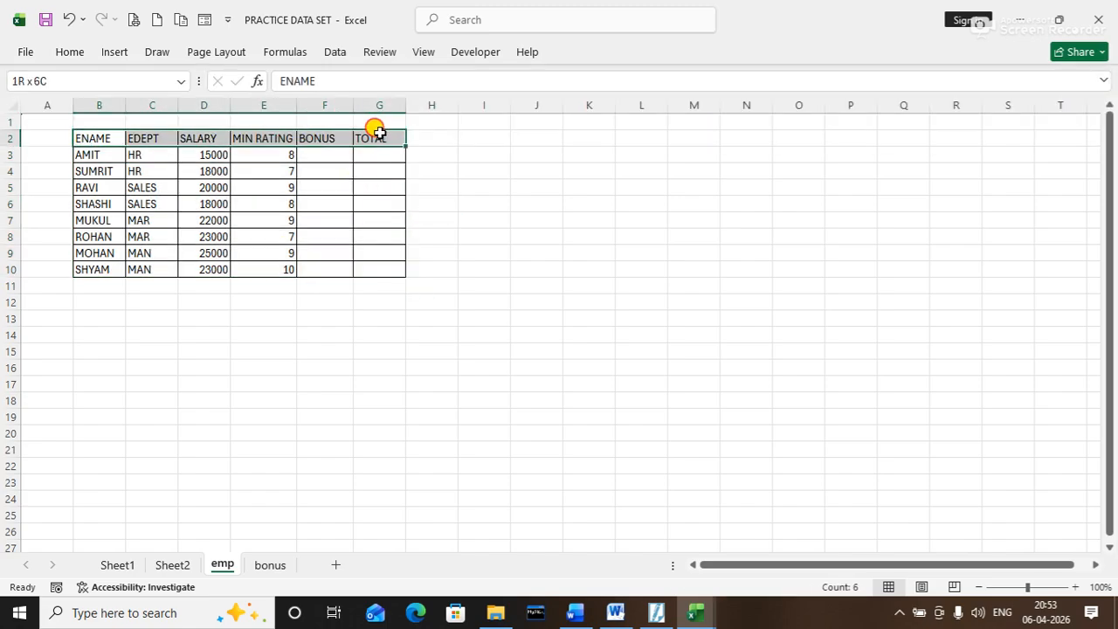
left_click(70, 51)
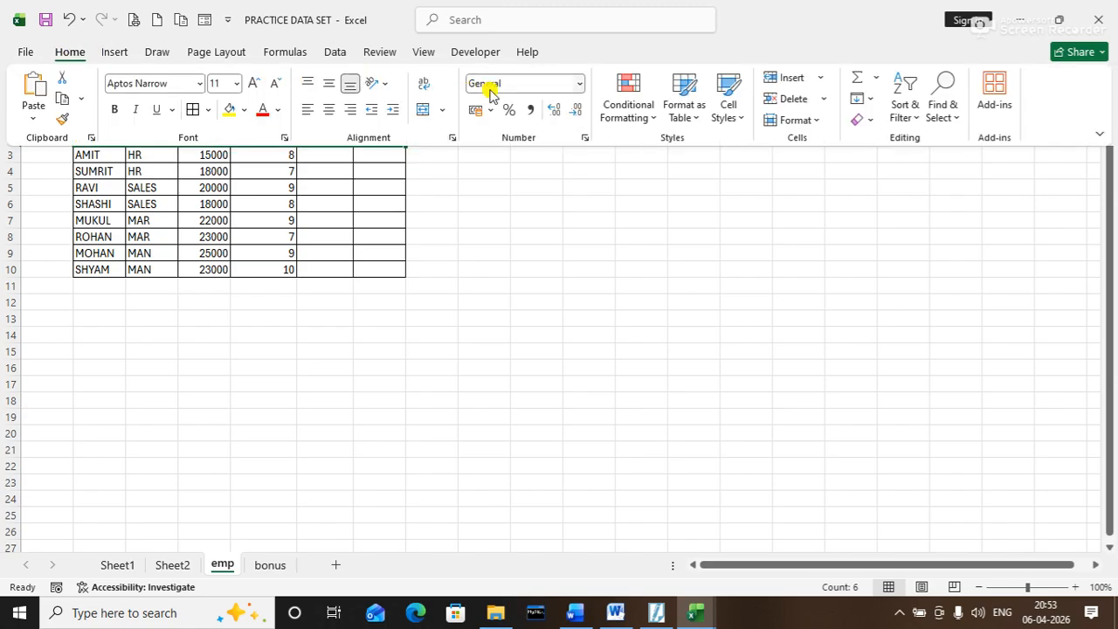
left_click(325, 110)
left_click(329, 83)
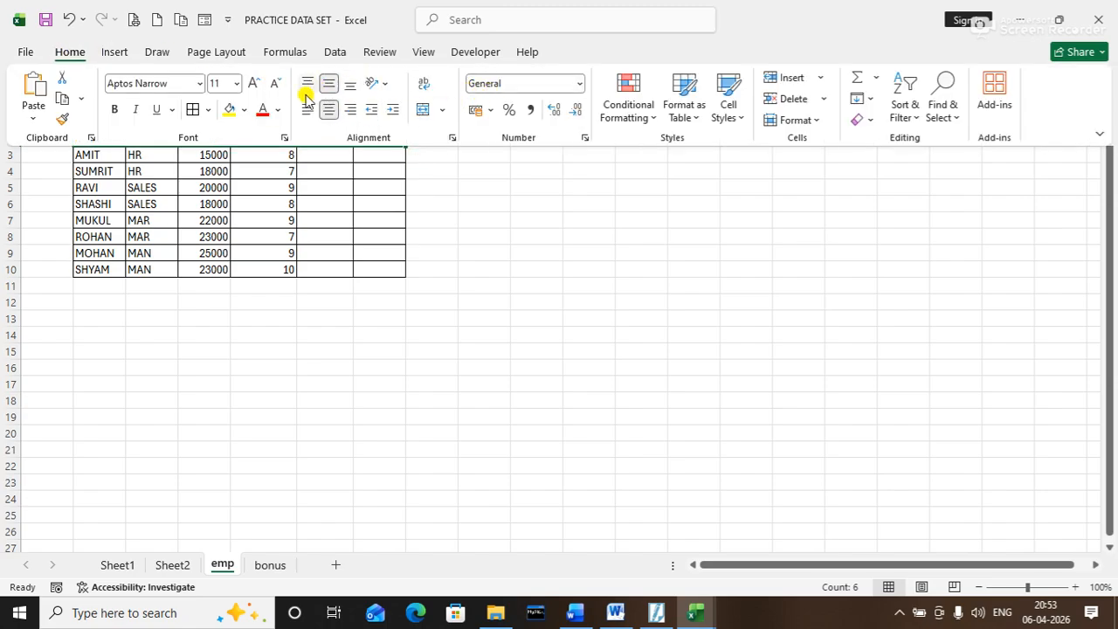
left_click(239, 112)
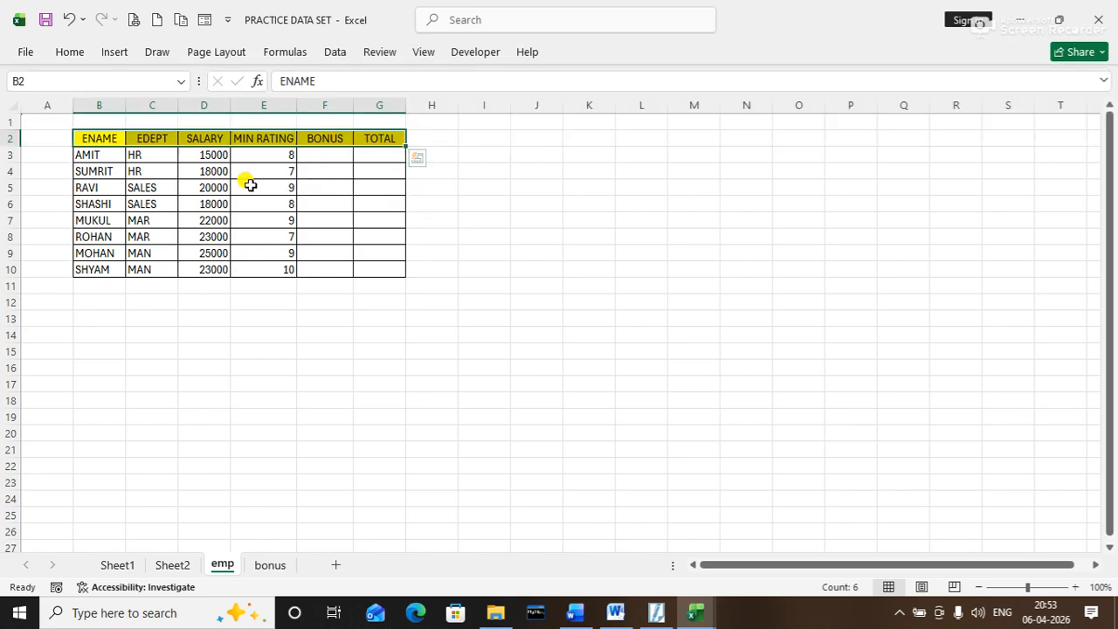
Make header row 2 slightly taller and widen columns B to G to one equal width
left_click_drag(11, 149, 11, 153)
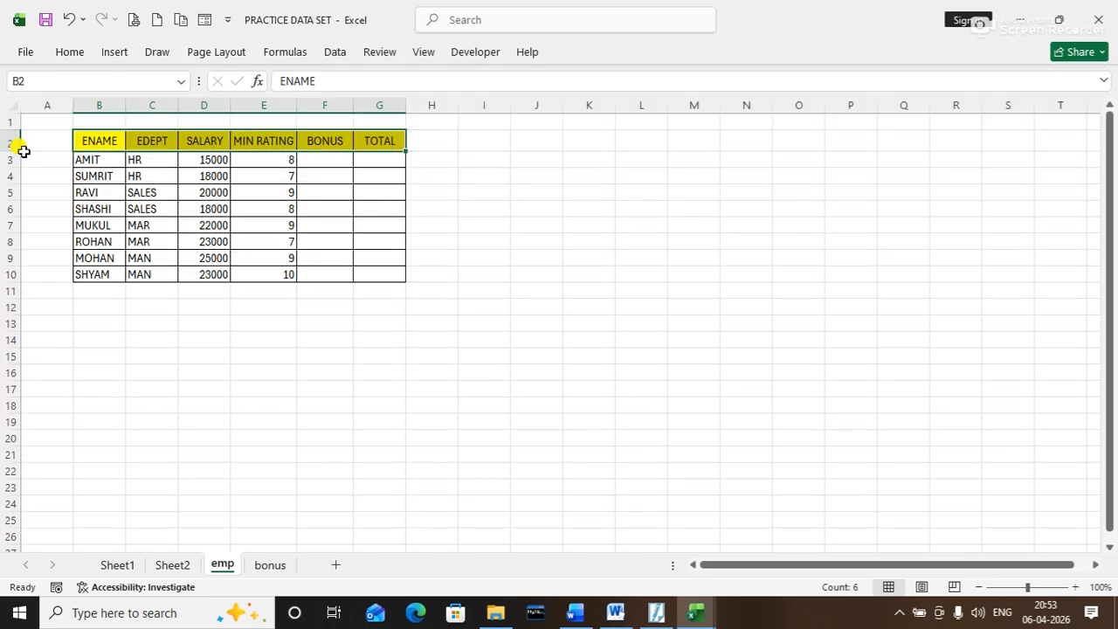
left_click(99, 103)
left_click_drag(99, 102, 379, 114)
left_click_drag(289, 106, 305, 105)
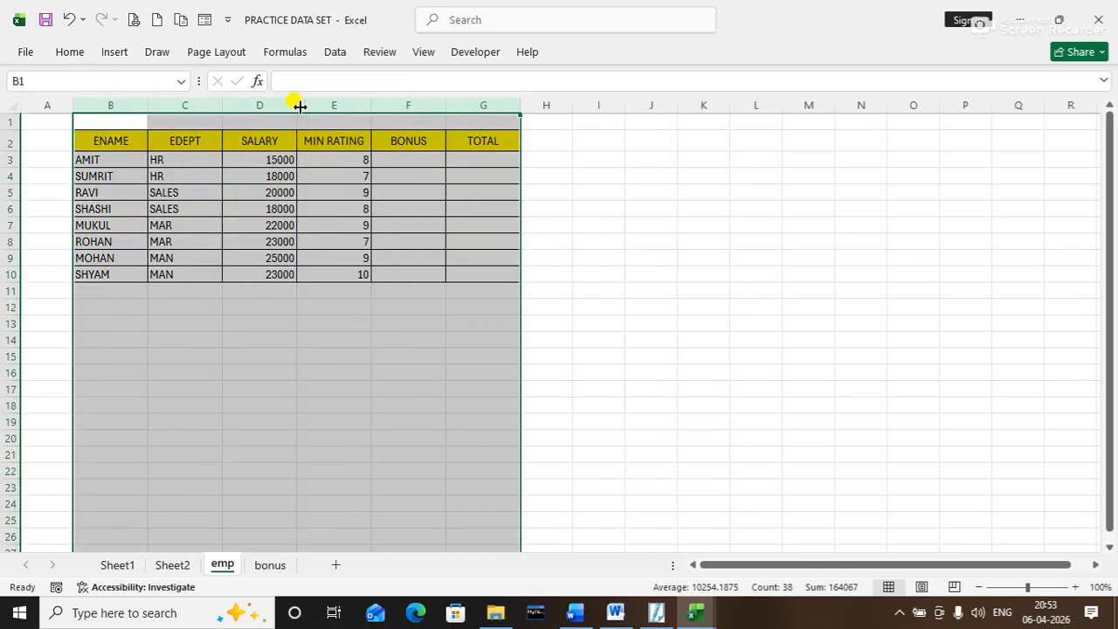
left_click(629, 213)
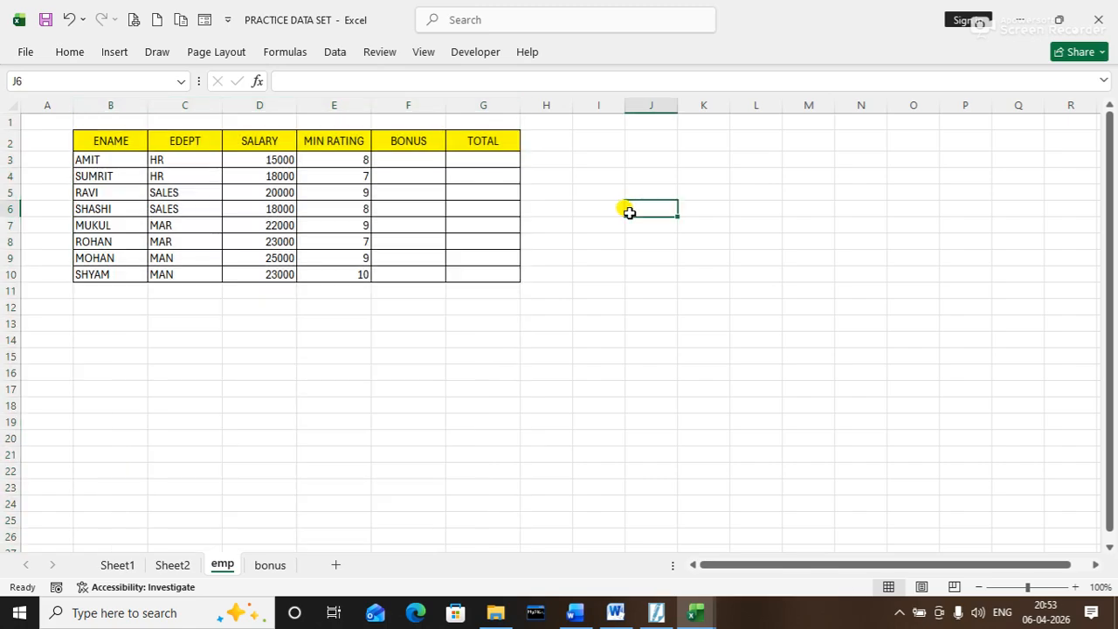
Review the minimum rating and bonus amount for each department on the bonus sheet, and return to the first BONUS cell on emp
left_click(271, 566)
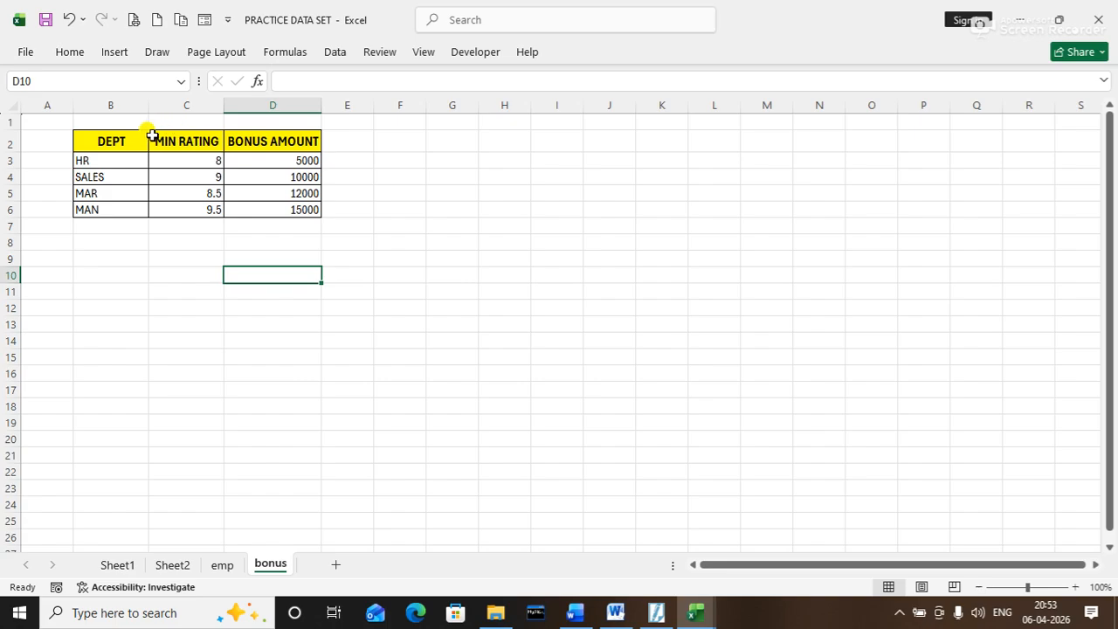
left_click_drag(154, 139, 272, 183)
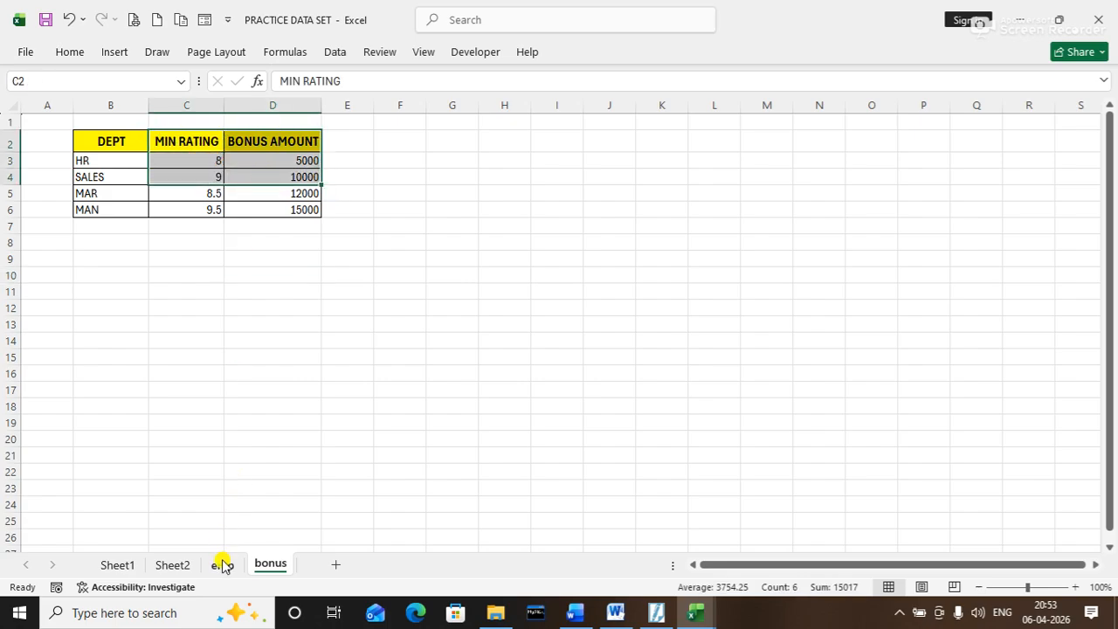
left_click(234, 335)
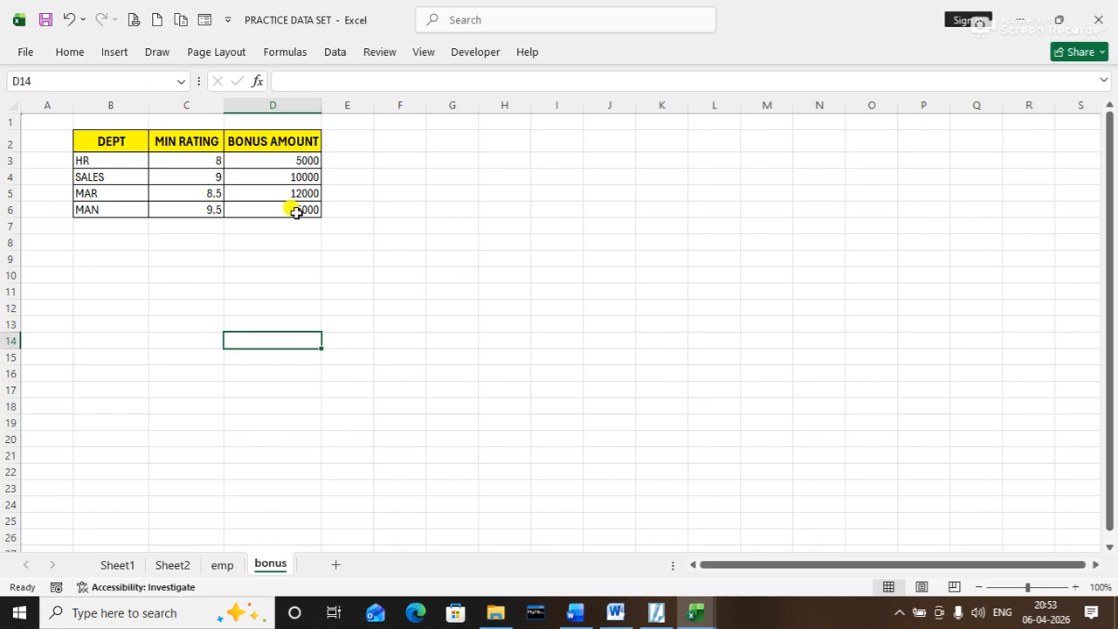
left_click(221, 569)
left_click(407, 158)
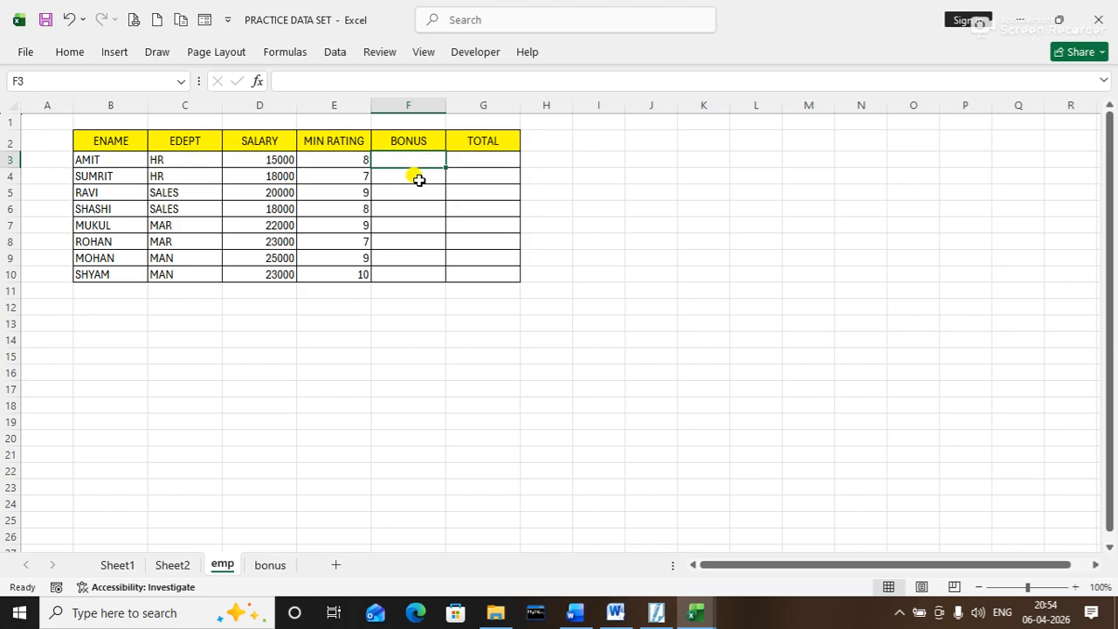
left_click(485, 163)
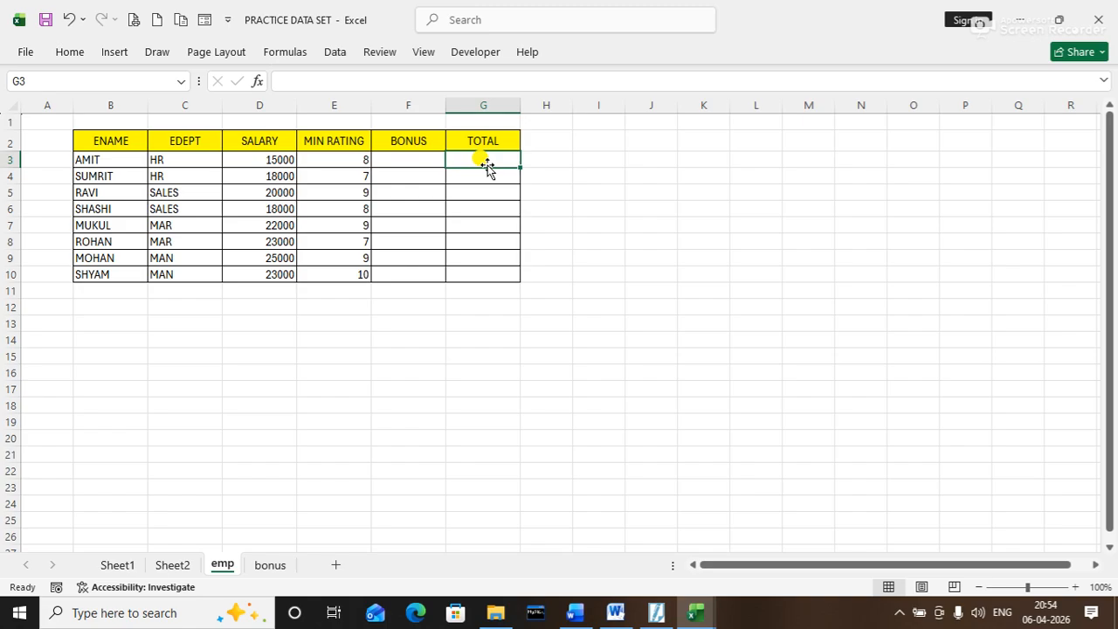
type("=")
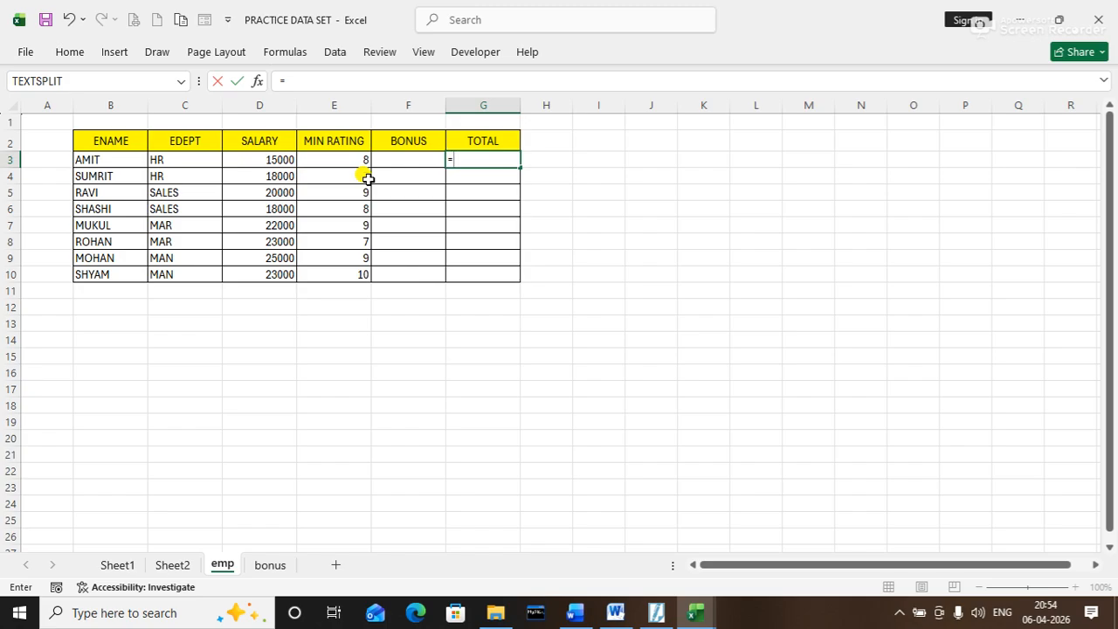
type("SUM(")
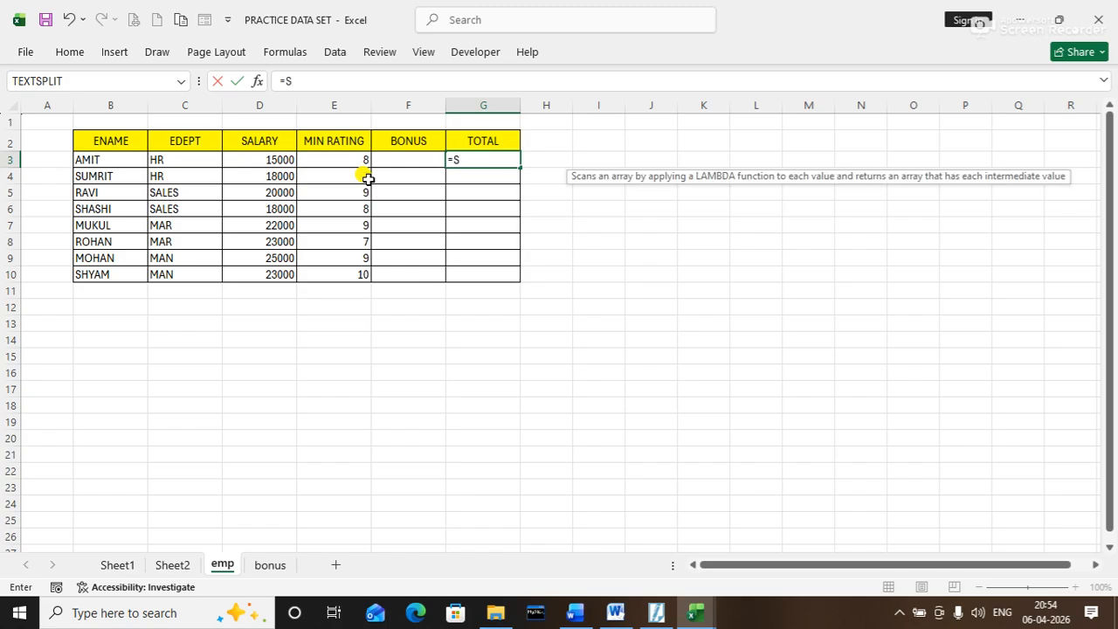
left_click(290, 161)
type(",")
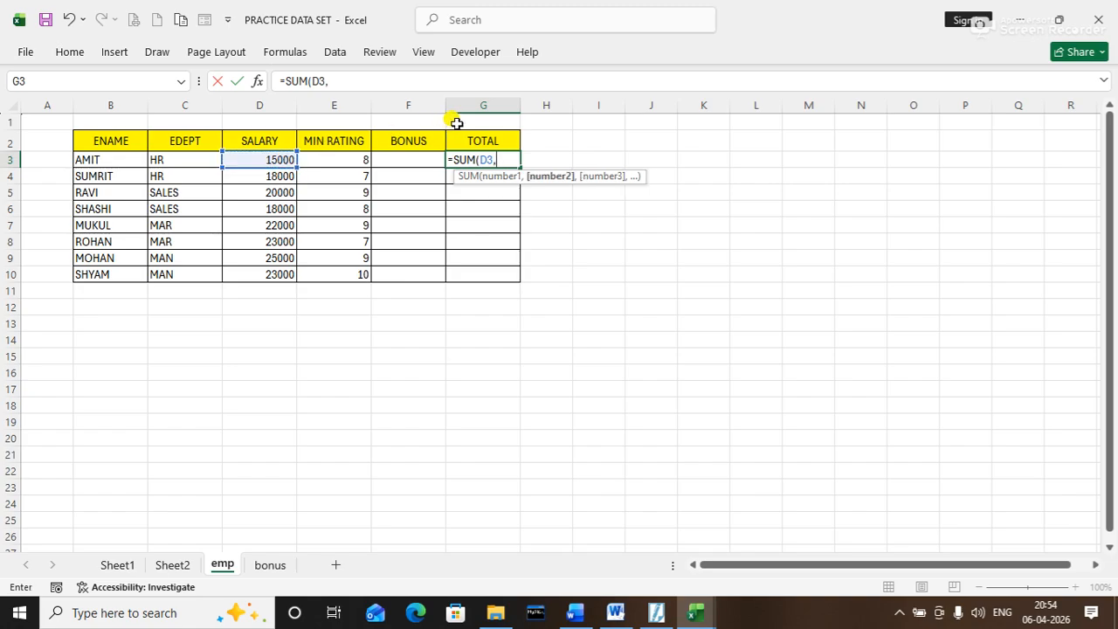
left_click(411, 163)
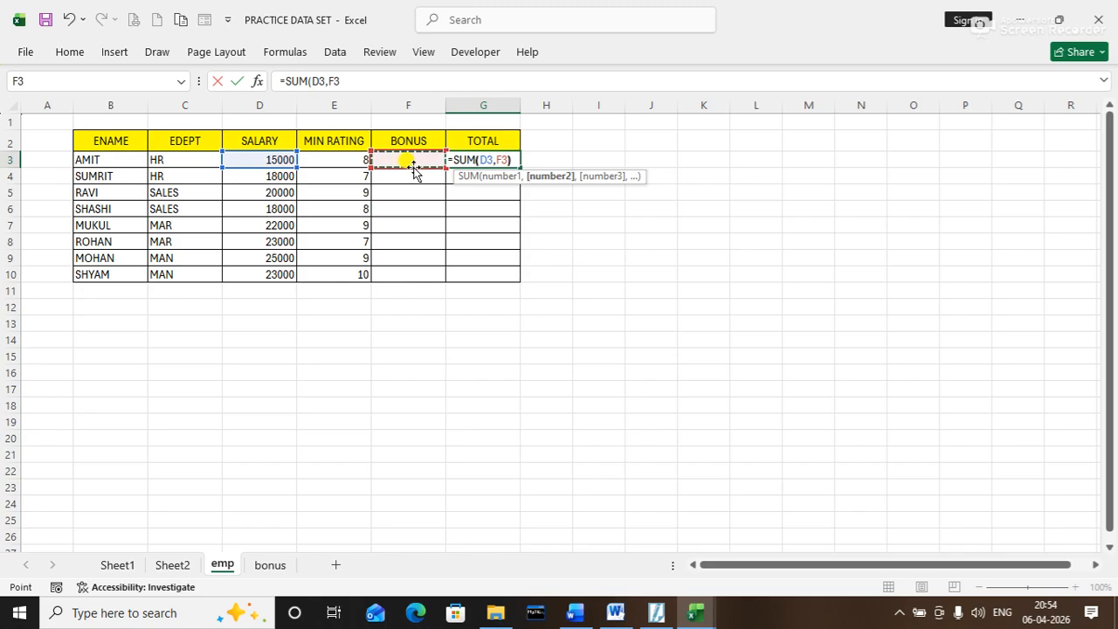
key("BackSpace")
key("BackSpace")
key("BackSpace")
key("BackSpace")
key("BackSpace")
key("BackSpace")
key("BackSpace")
key("BackSpace")
key("BackSpace")
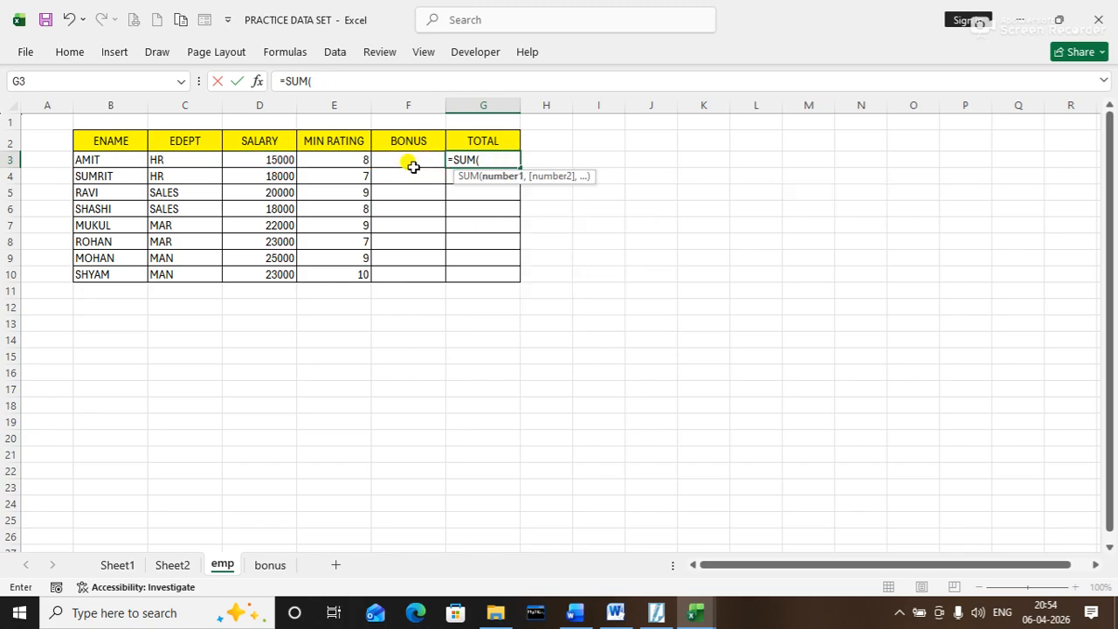
Enter the formula =D3+F3 in G3 to add the first employee's salary and bonus
left_click(289, 159)
type("+")
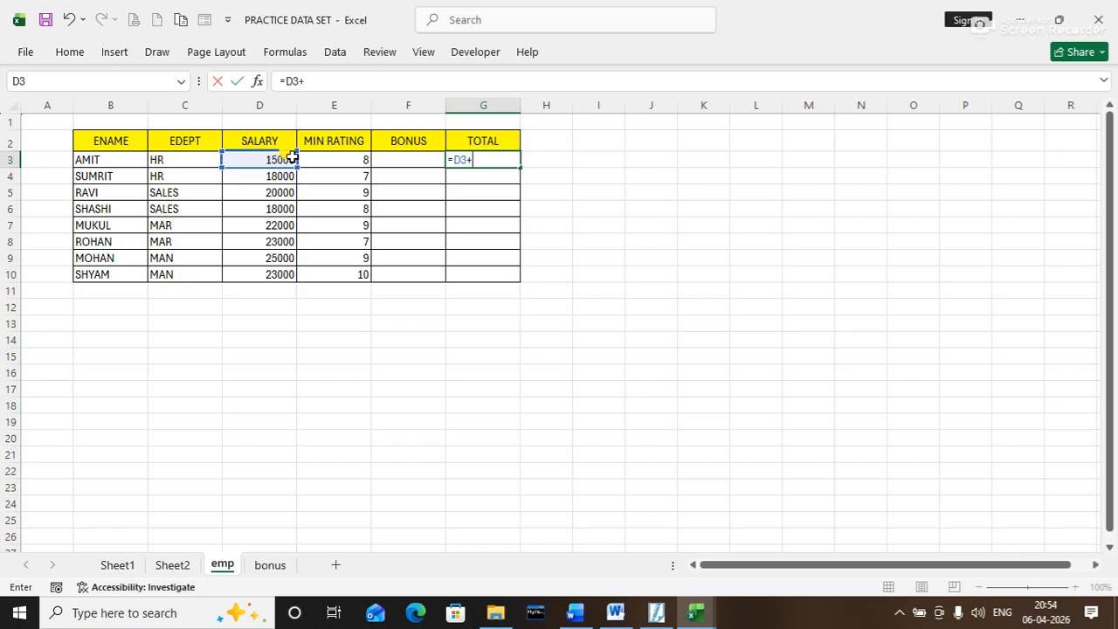
left_click(390, 163)
key("Return")
key("Up")
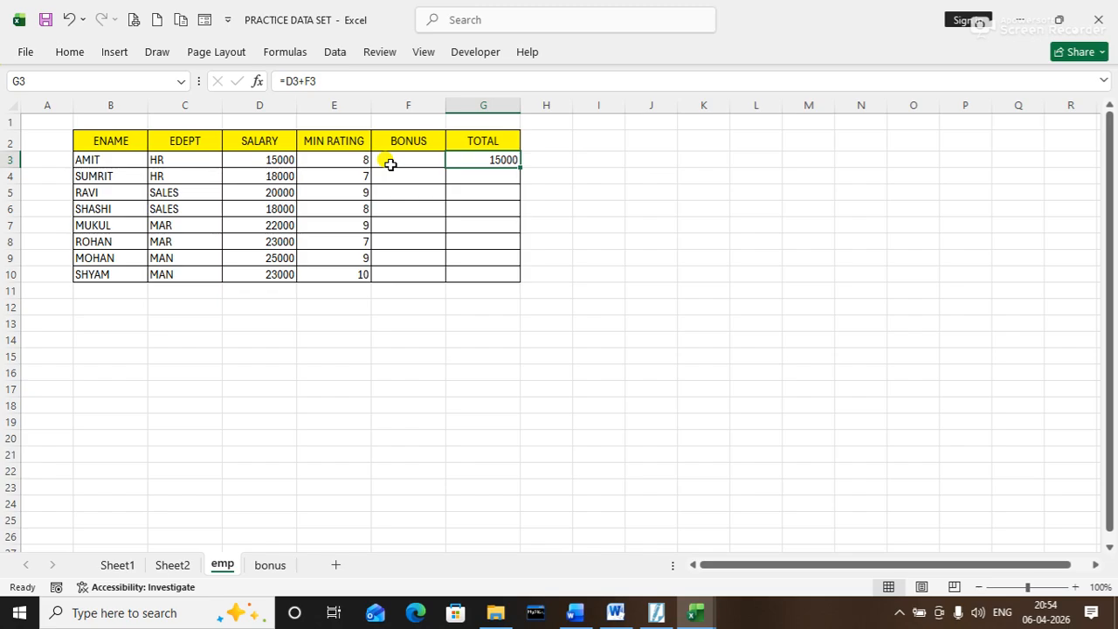
Copy the total formula from G3 down through G10 for all employees
left_click(390, 164)
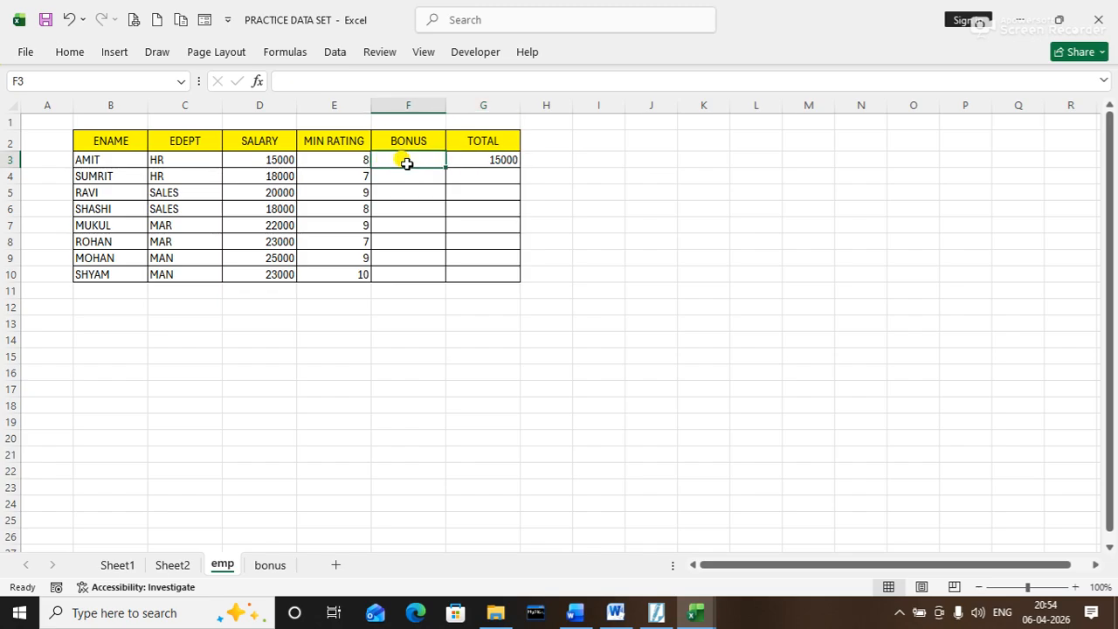
left_click(464, 172)
left_click(509, 160)
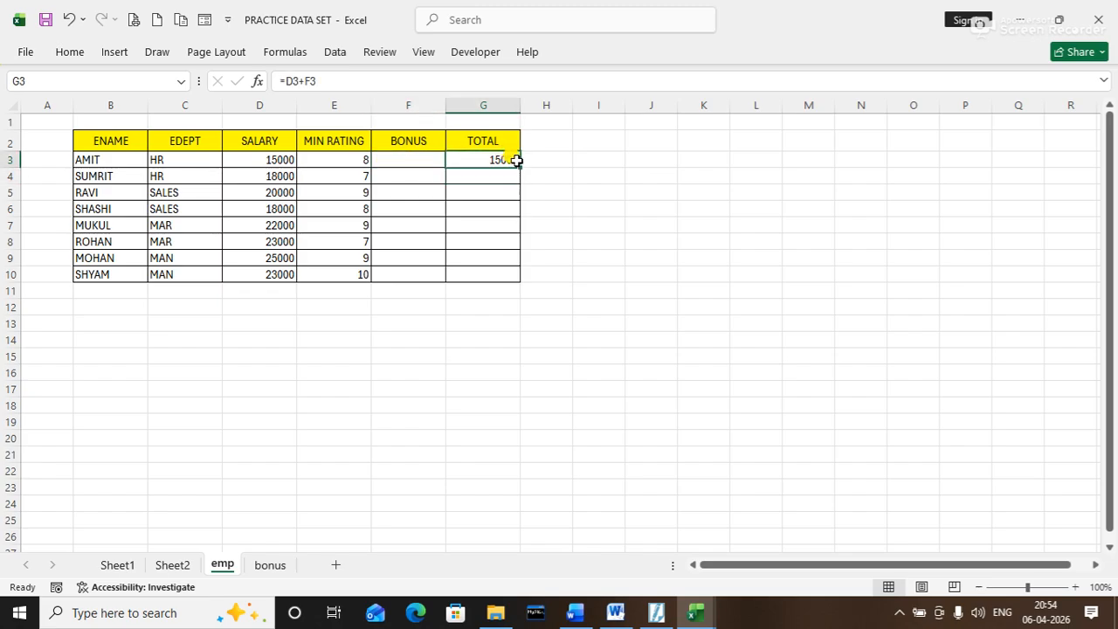
double_click(519, 164)
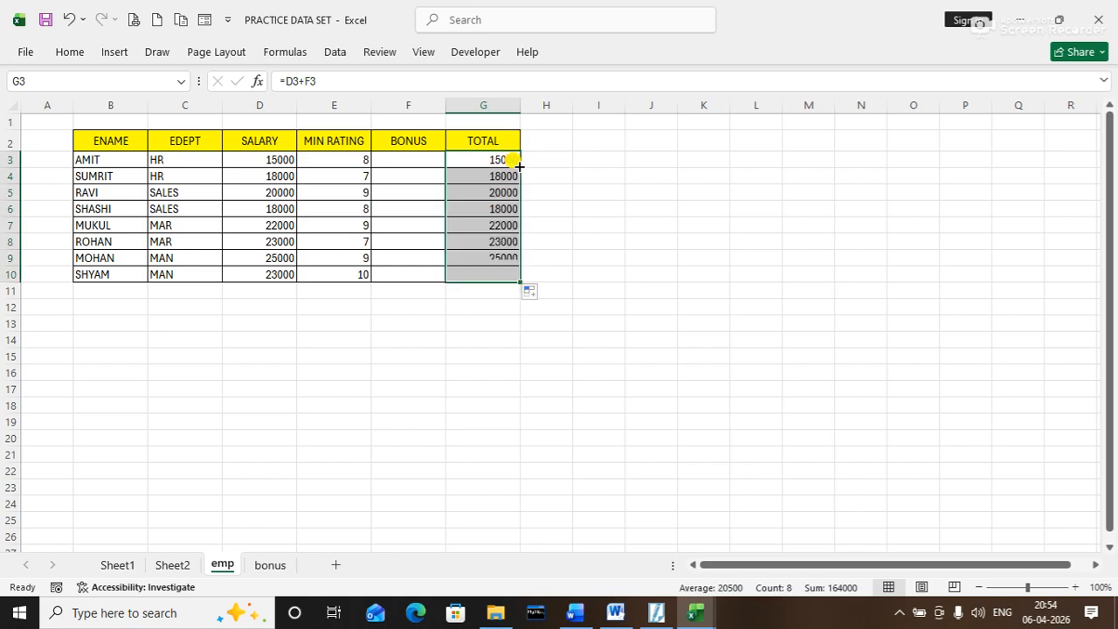
left_click(573, 210)
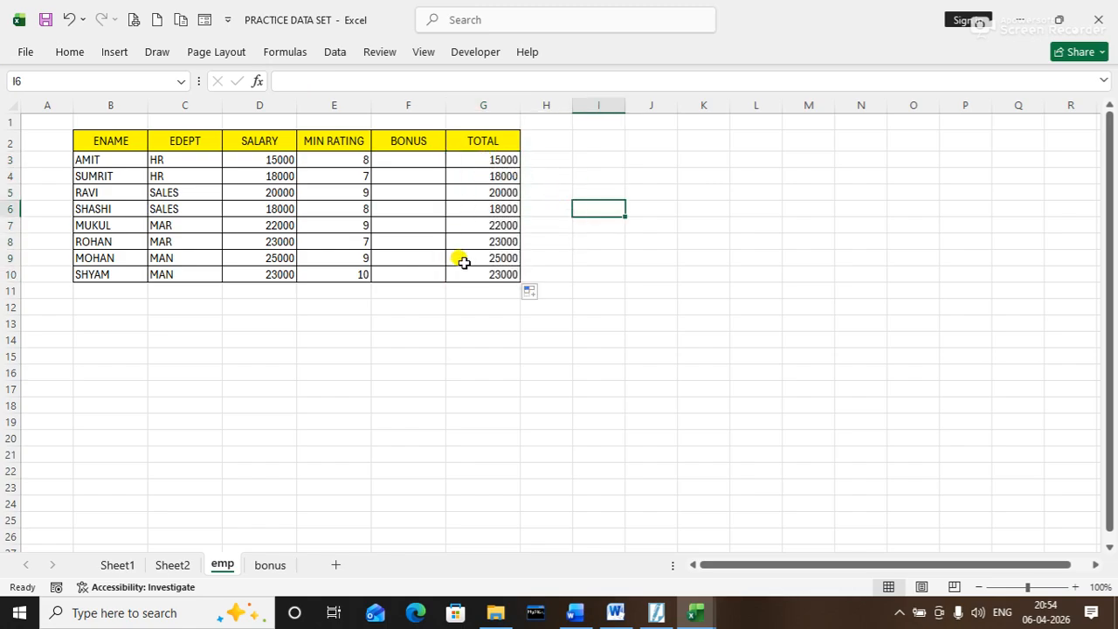
Compare the first employee's rating on the emp sheet with the department's minimum rating on the bonus sheet
left_click(420, 160)
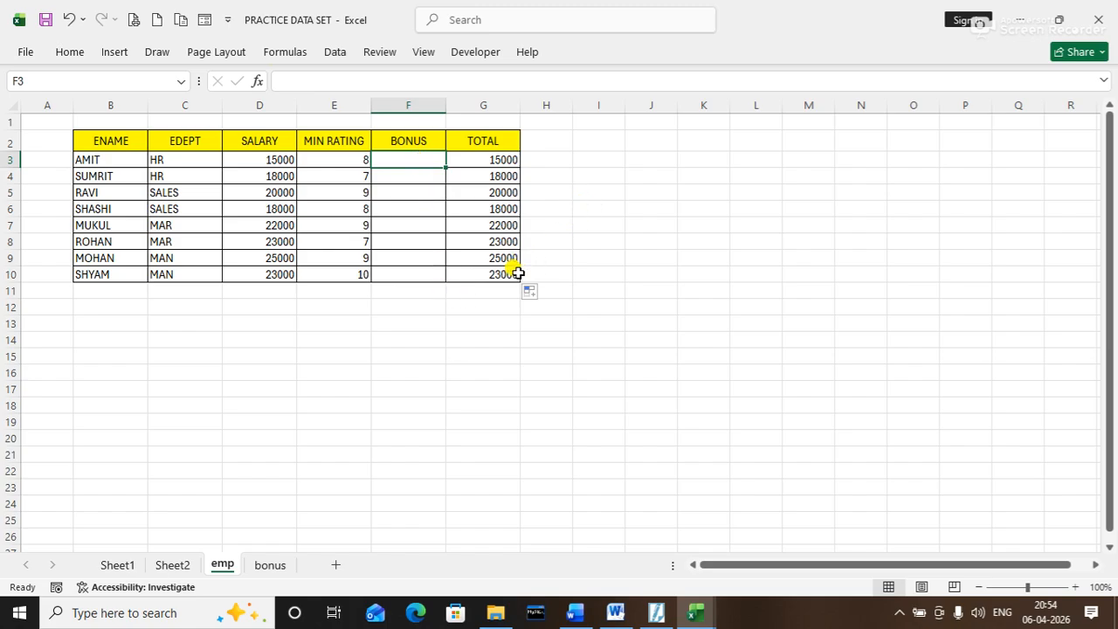
left_click(545, 143)
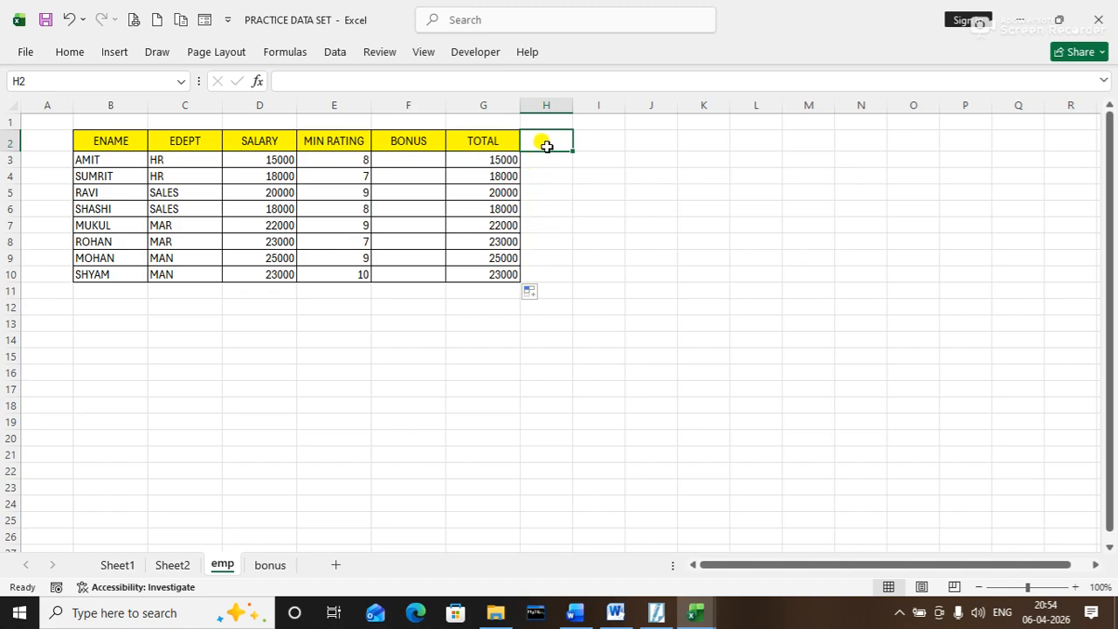
left_click(548, 162)
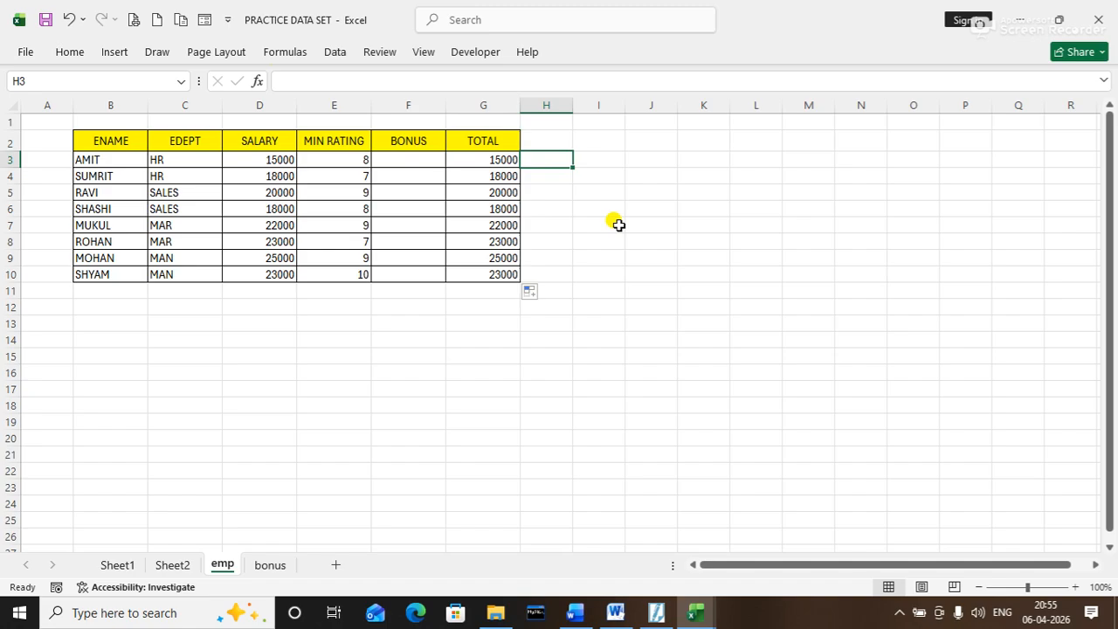
left_click(342, 158)
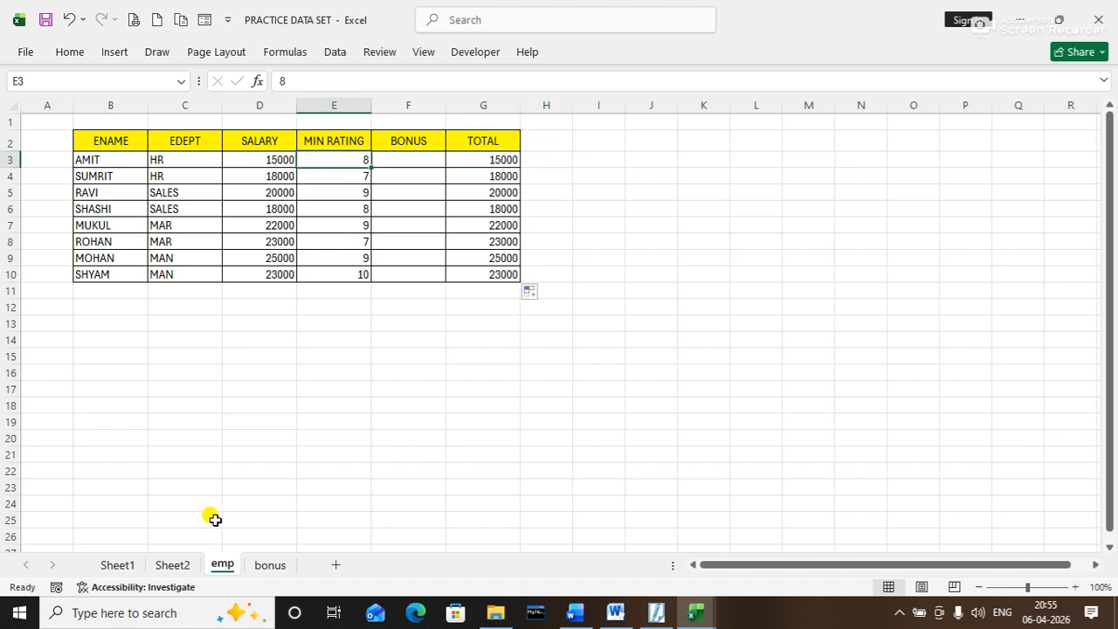
left_click(254, 566)
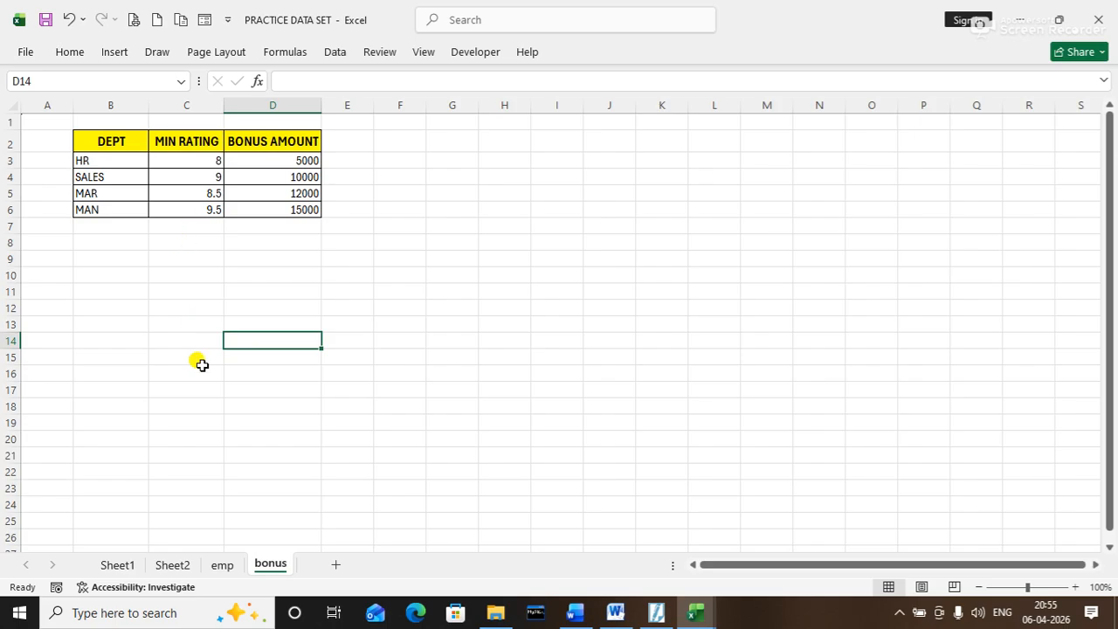
left_click(221, 565)
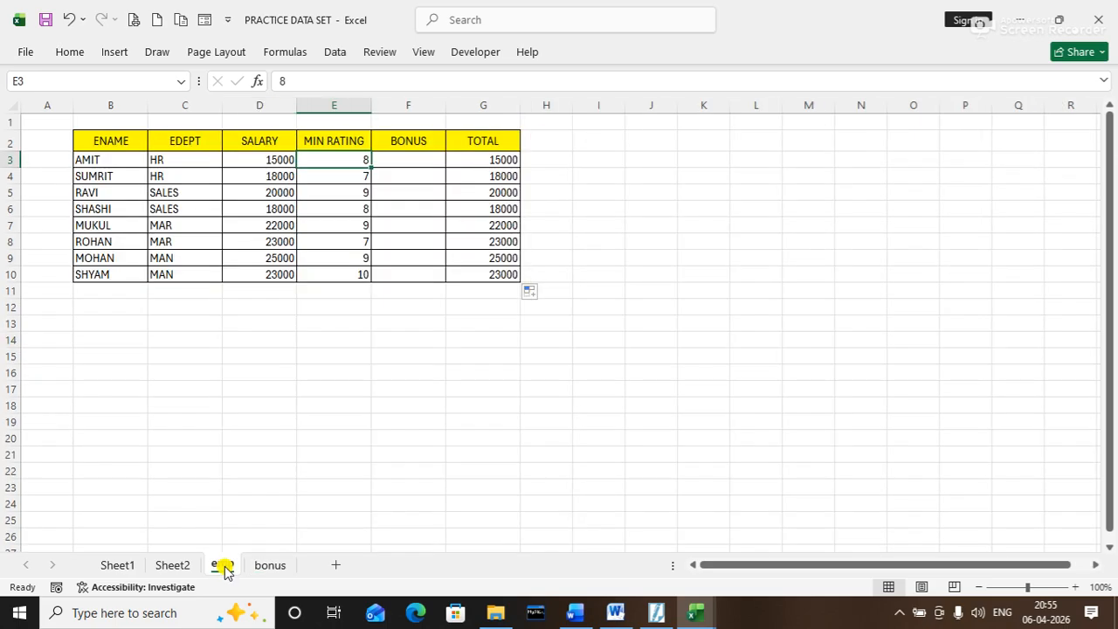
left_click(533, 155)
type("=")
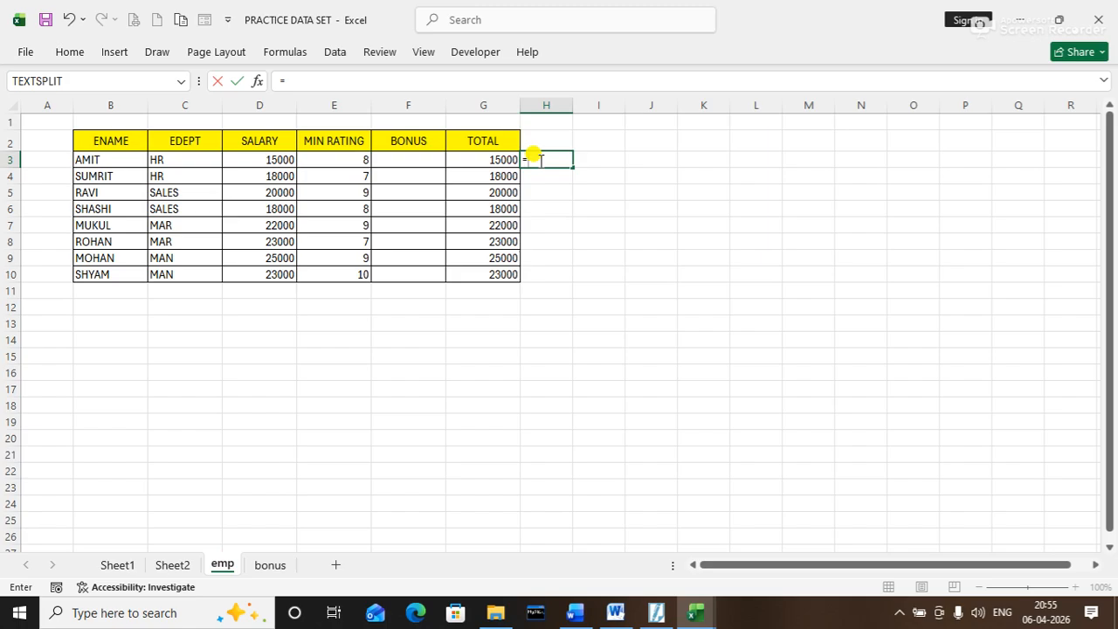
type("IF")
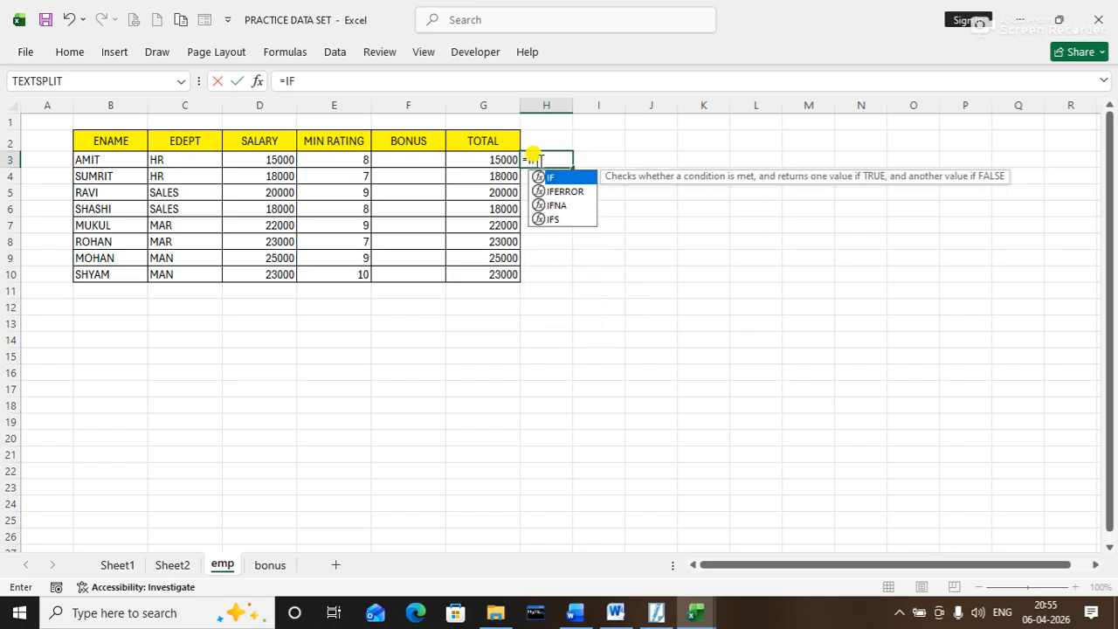
left_click(160, 161)
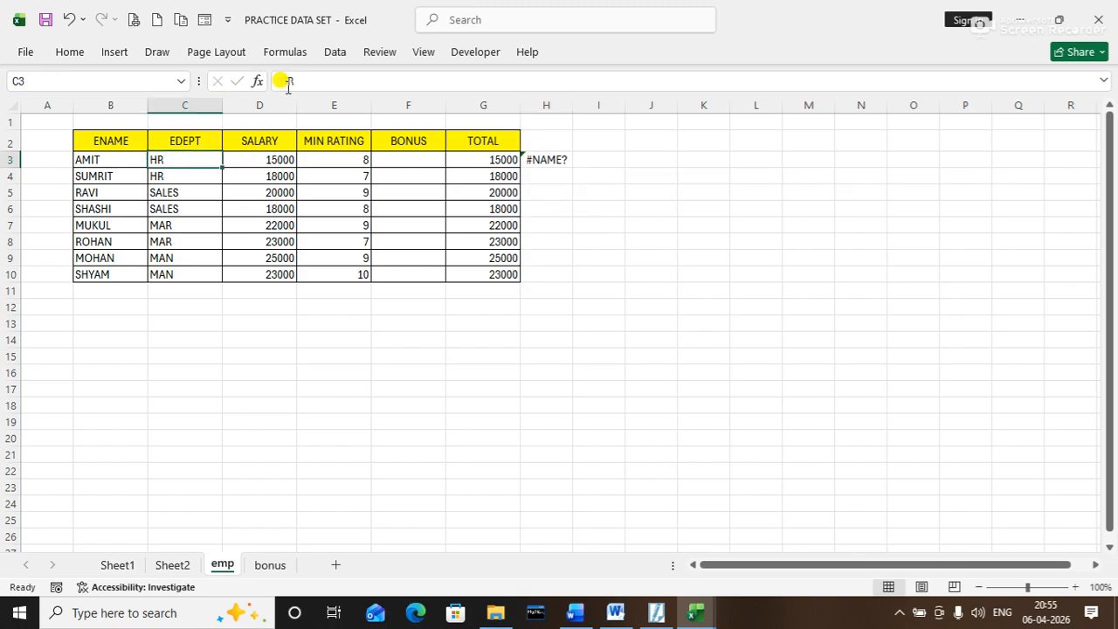
left_click(556, 159)
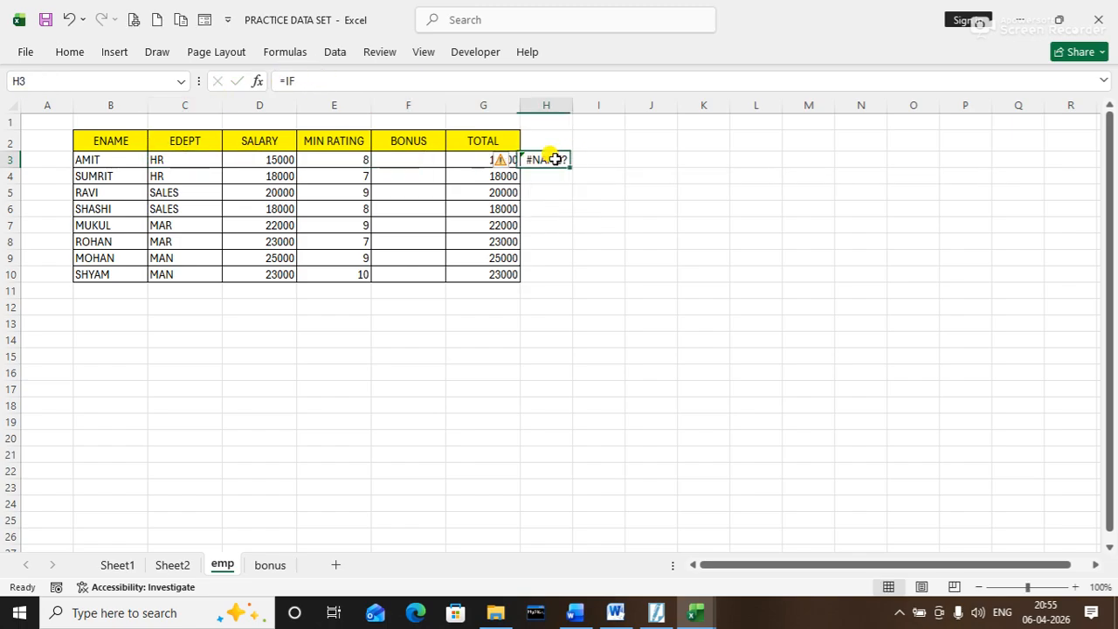
left_click(361, 78)
key("Tab")
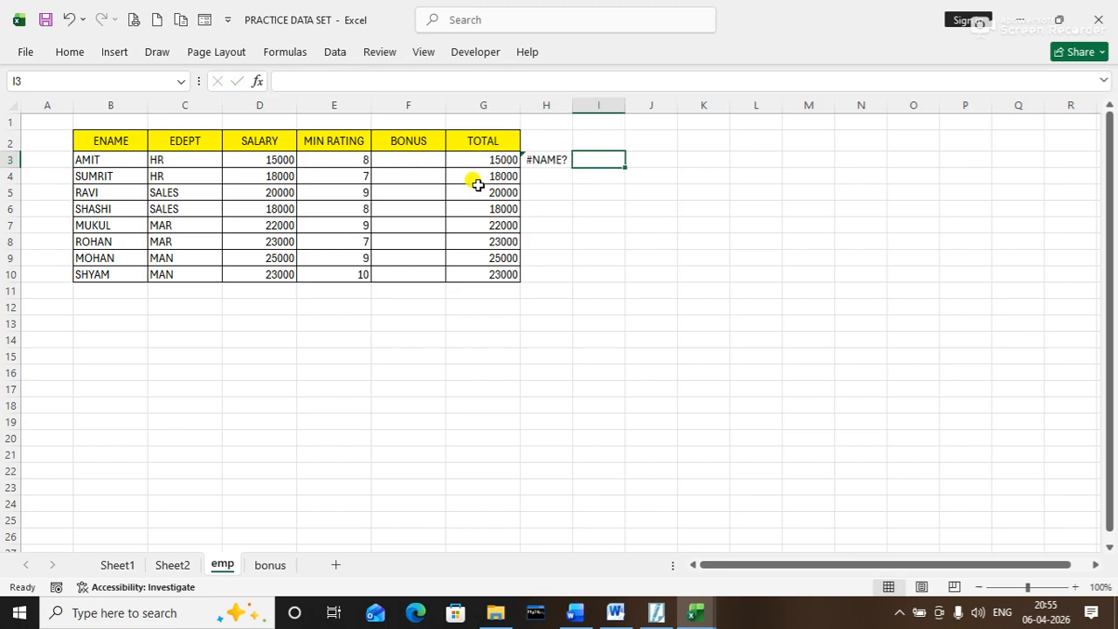
left_click(538, 158)
left_click(363, 79)
left_click(547, 161)
left_click(366, 79)
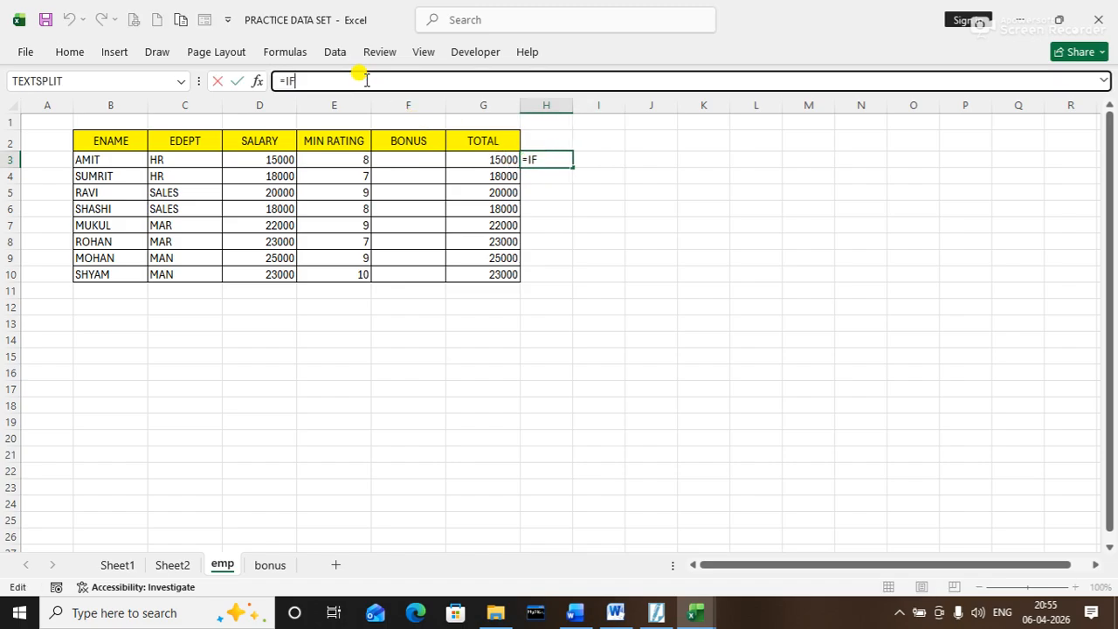
type("(")
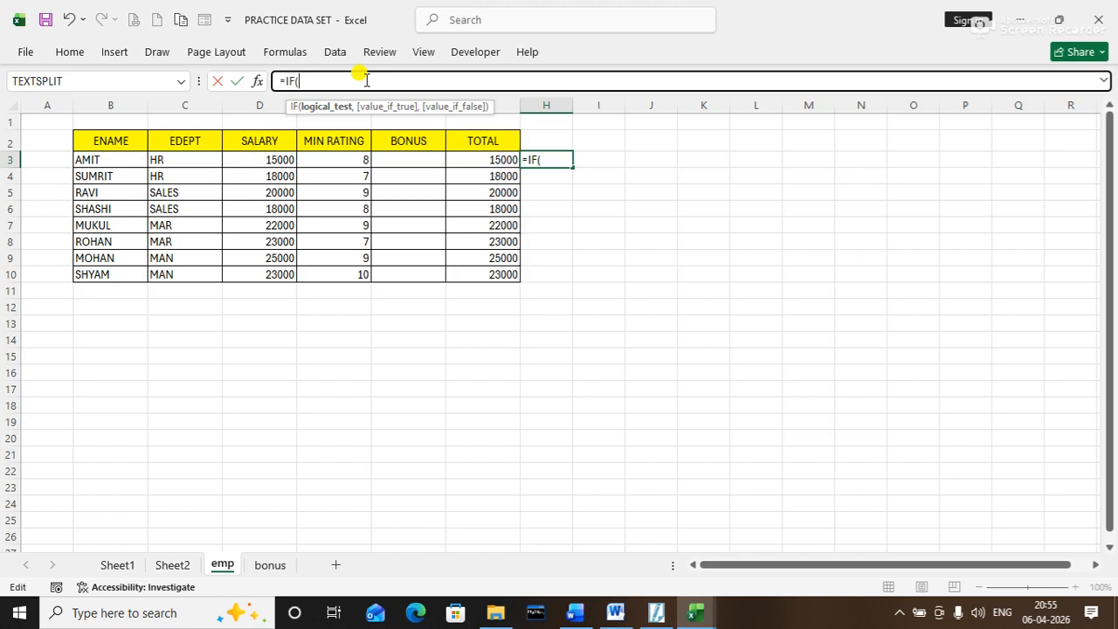
left_click(201, 161)
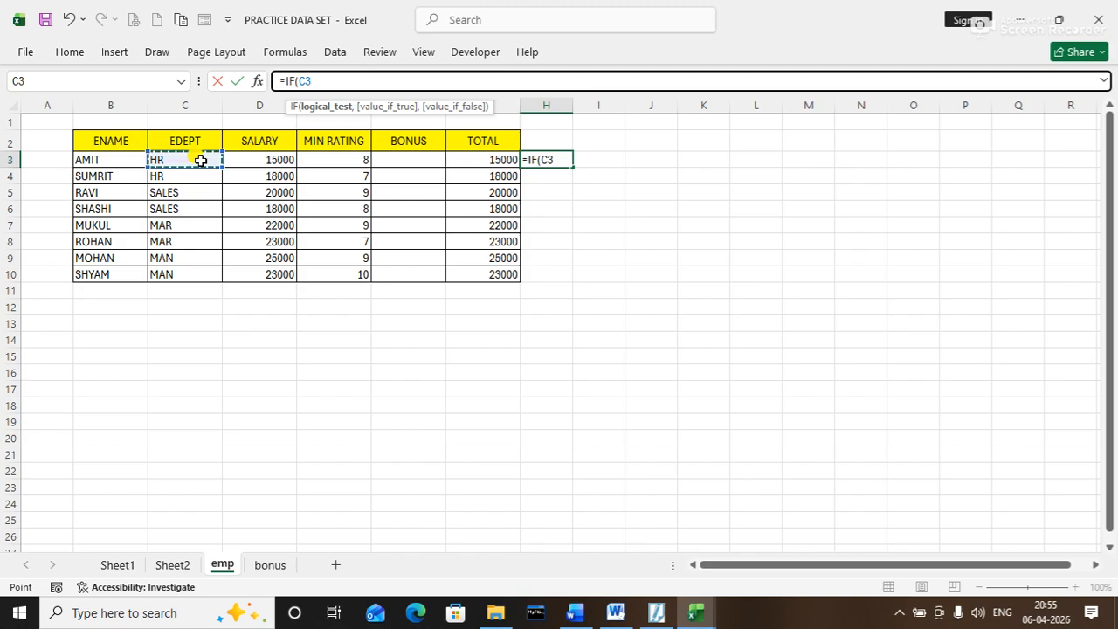
type("=")
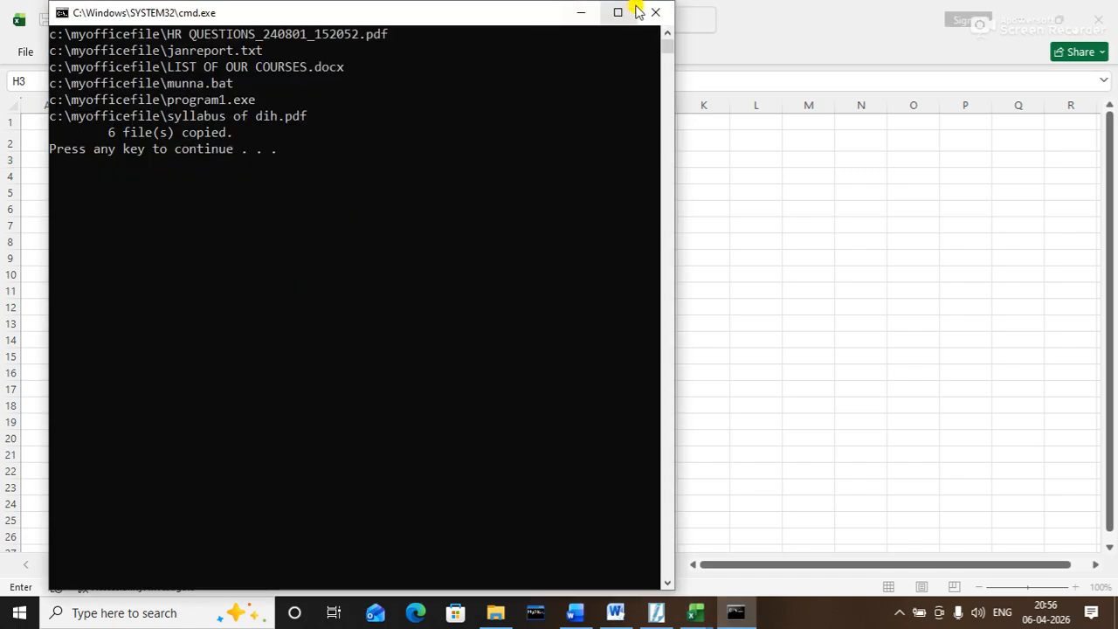
left_click(642, 9)
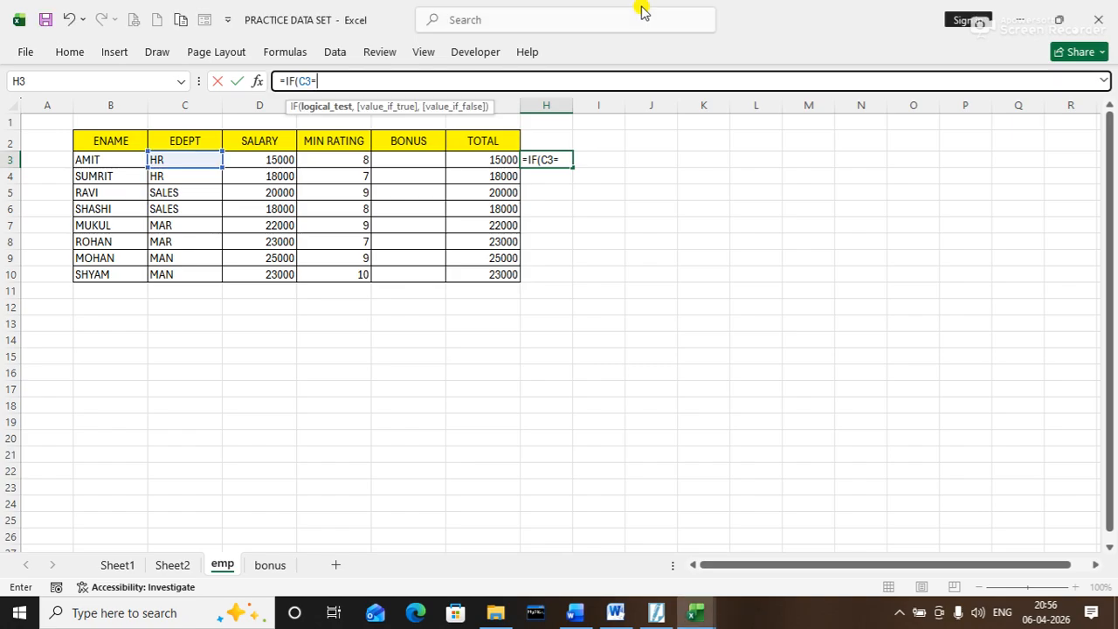
key("BackSpace")
key("BackSpace")
key("BackSpace")
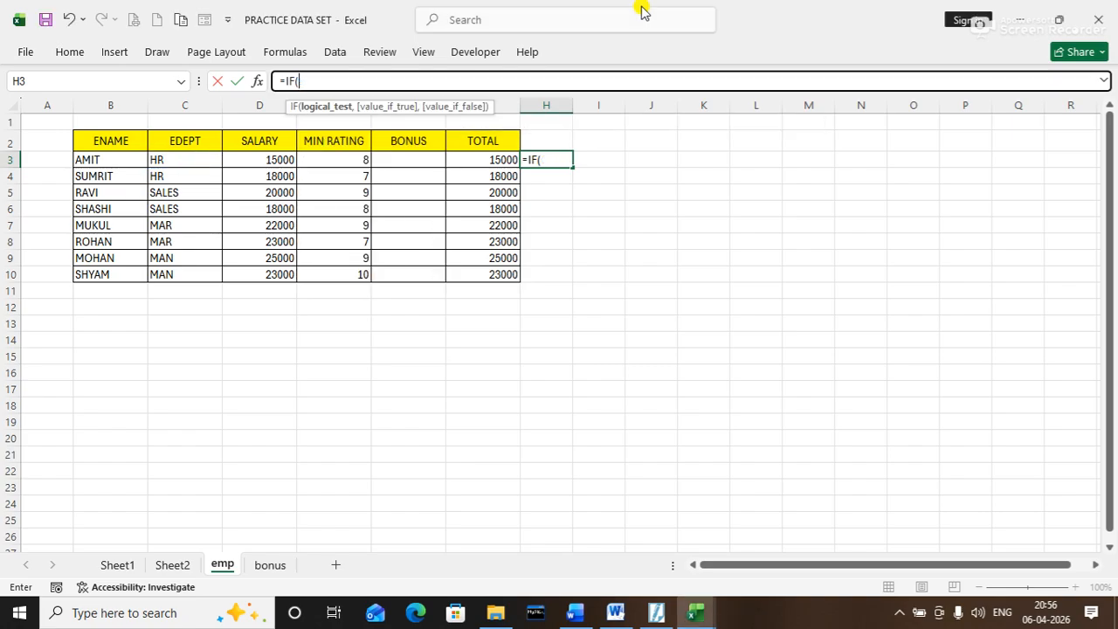
key("BackSpace")
key("BackSpace")
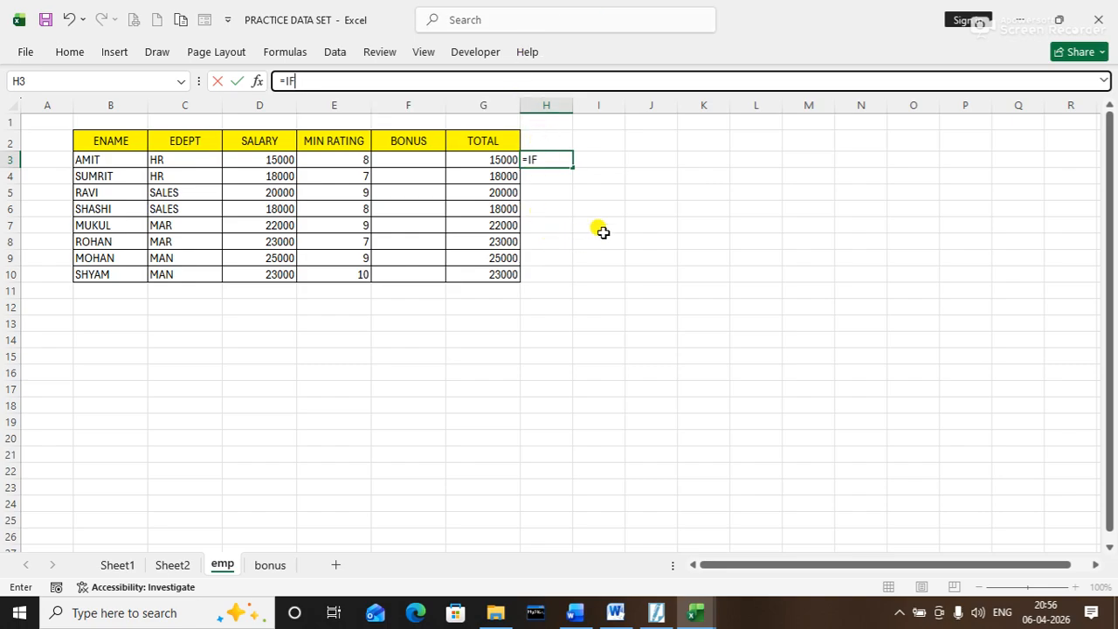
key("BackSpace")
key("BackSpace")
key("Return")
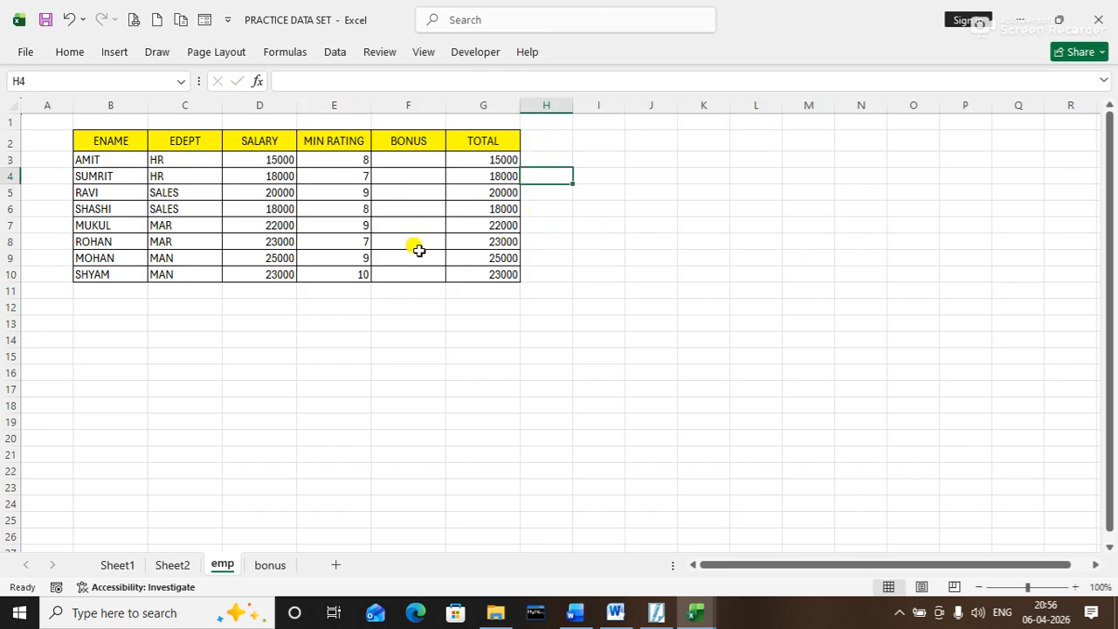
Enter =IF(E3>=bonus!C3,"BONUS","NO BONUS") in H3 on emp to test the first employee's rating against the HR minimum on the bonus sheet
left_click(199, 160)
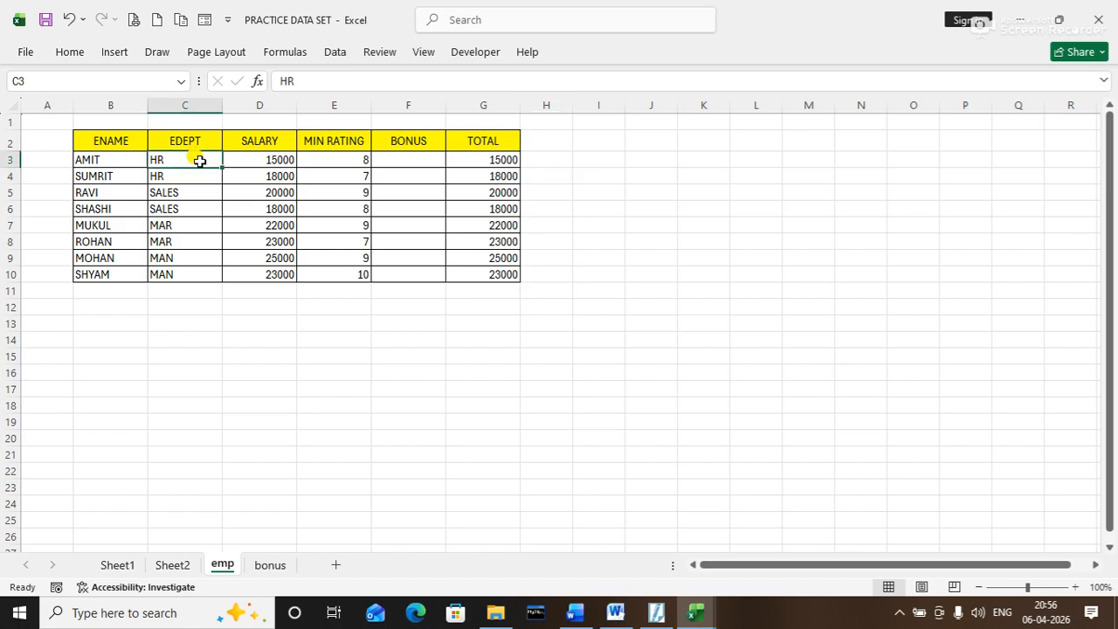
left_click(267, 566)
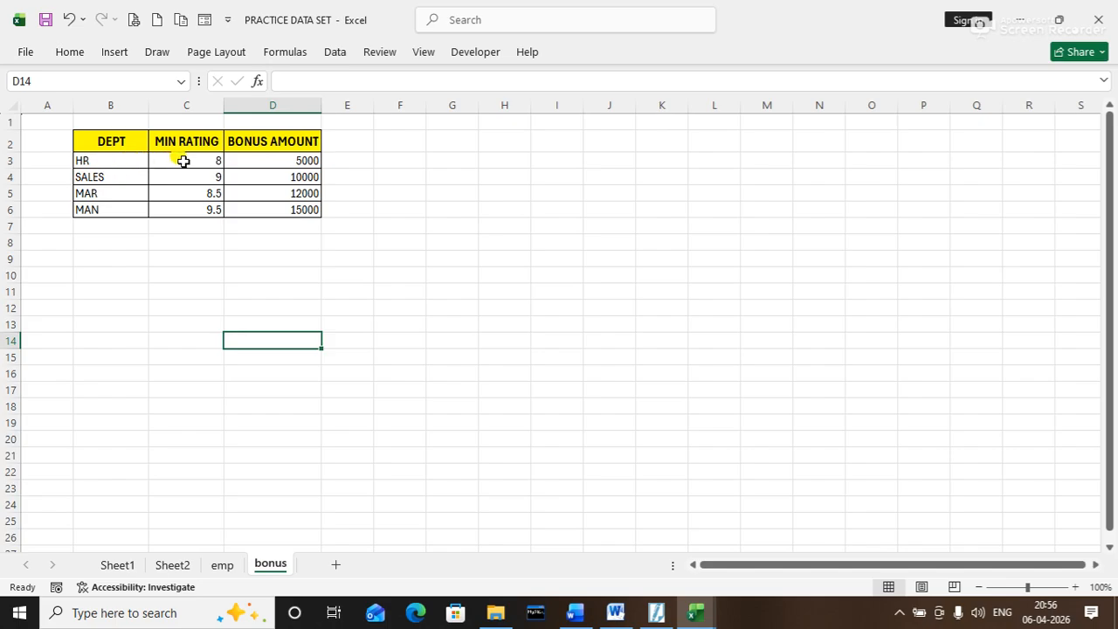
left_click_drag(114, 160, 176, 154)
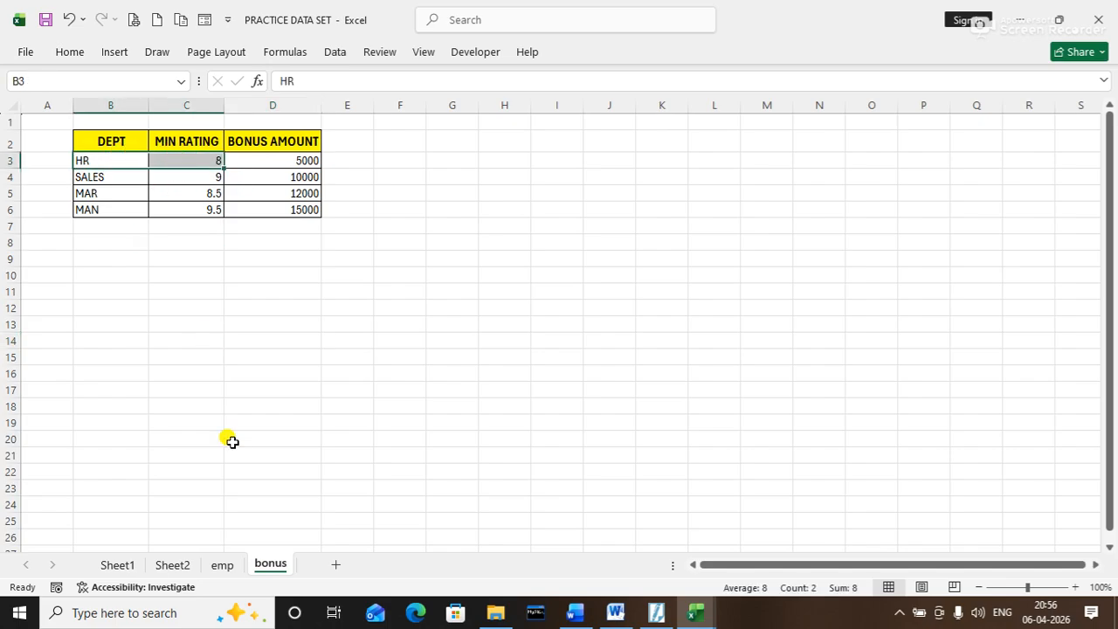
left_click(222, 565)
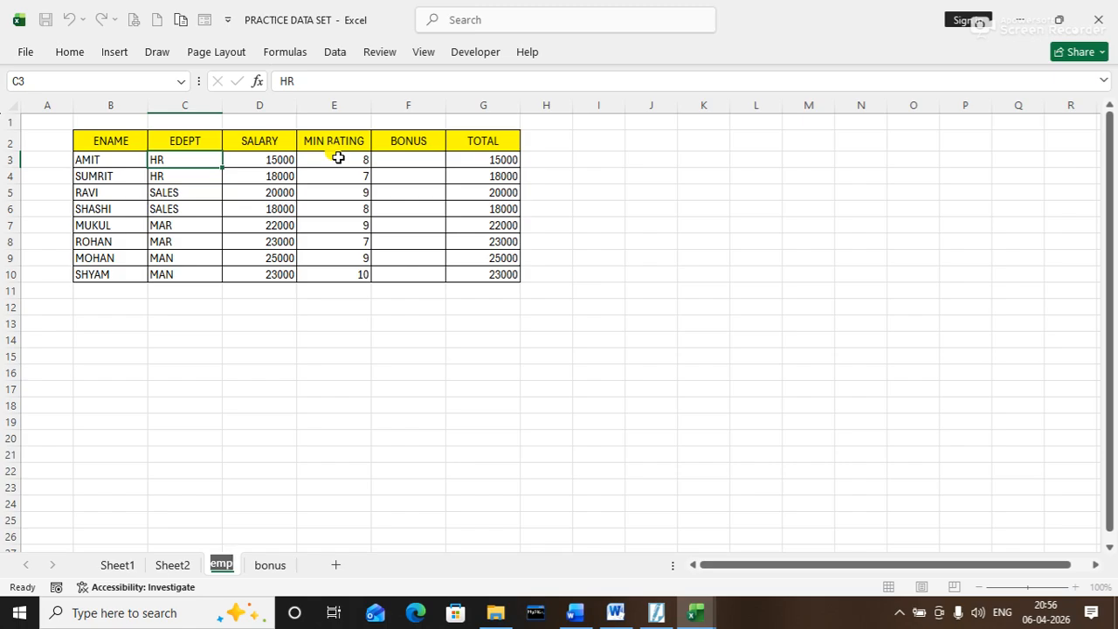
left_click(560, 161)
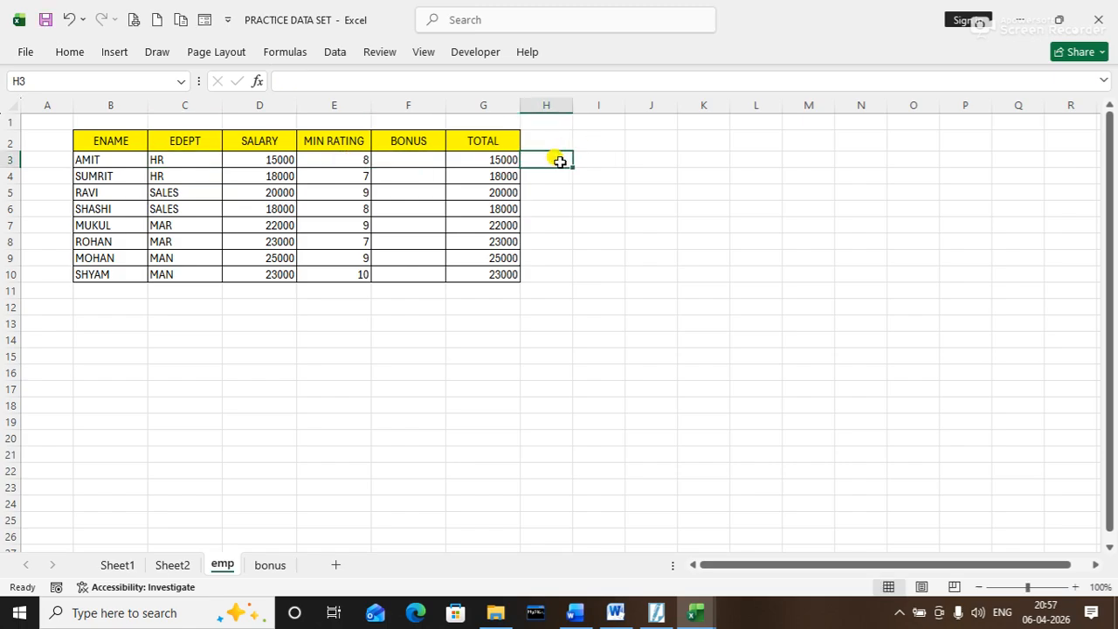
type("=")
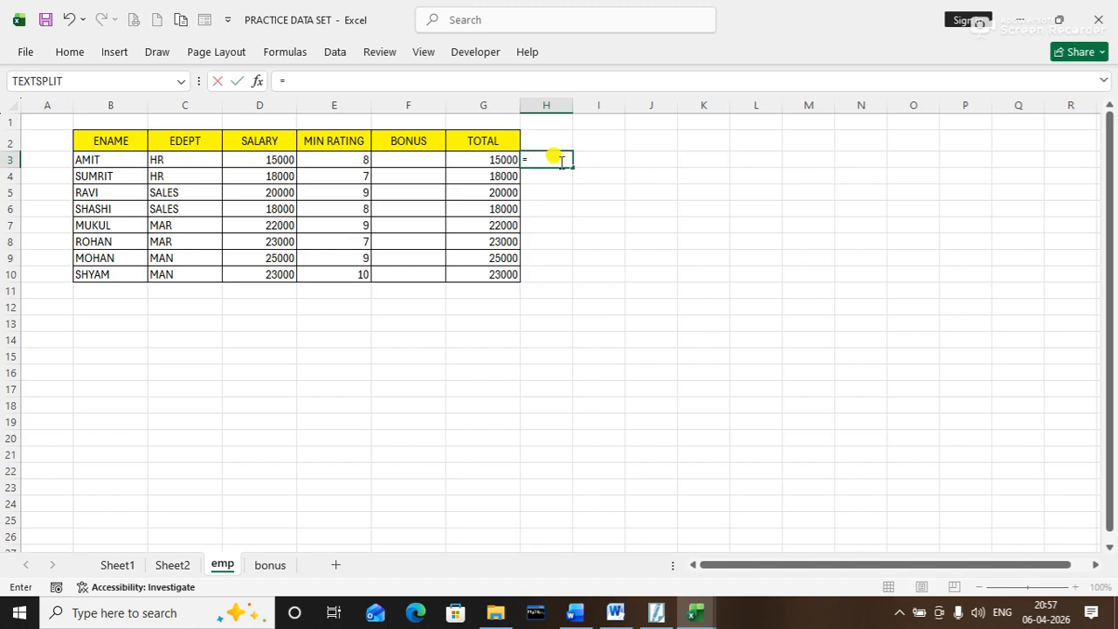
type("IF(")
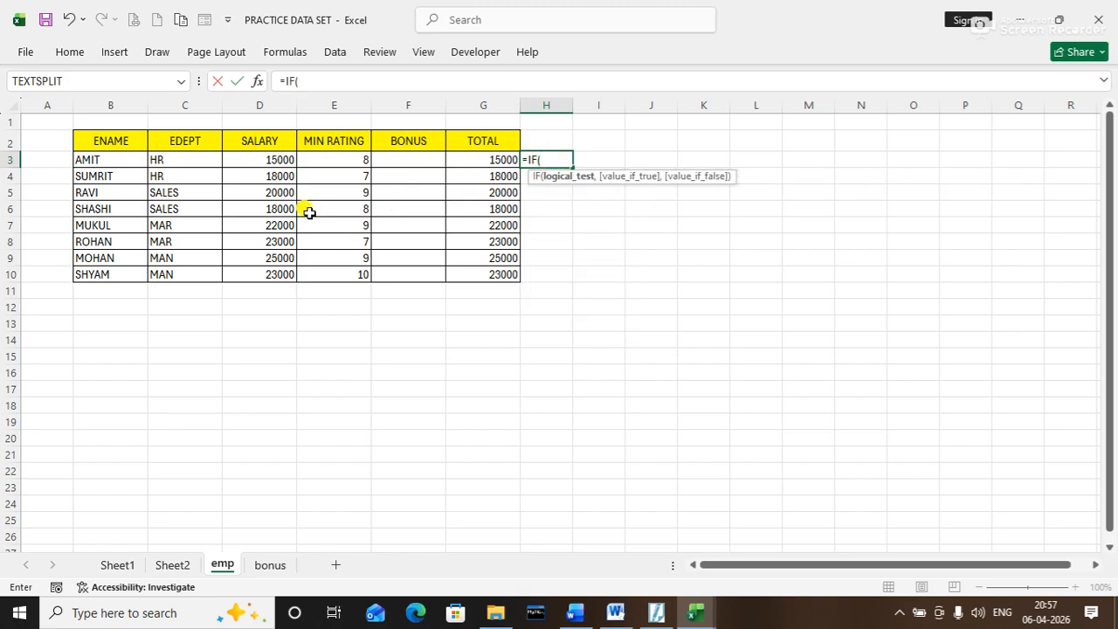
left_click(336, 158)
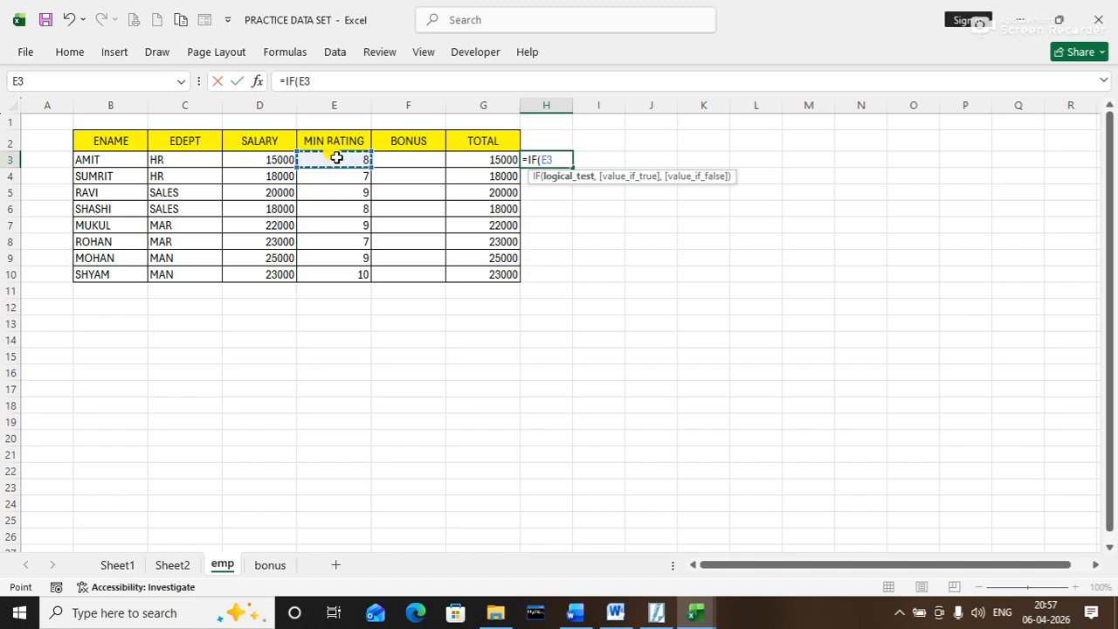
type(">=")
left_click(267, 566)
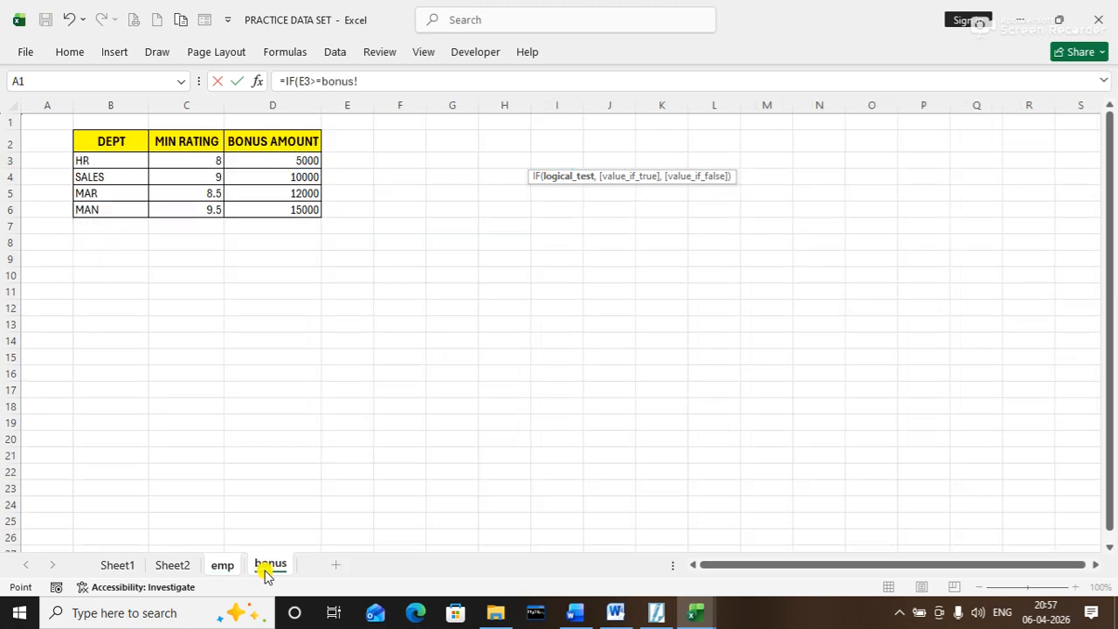
left_click(194, 161)
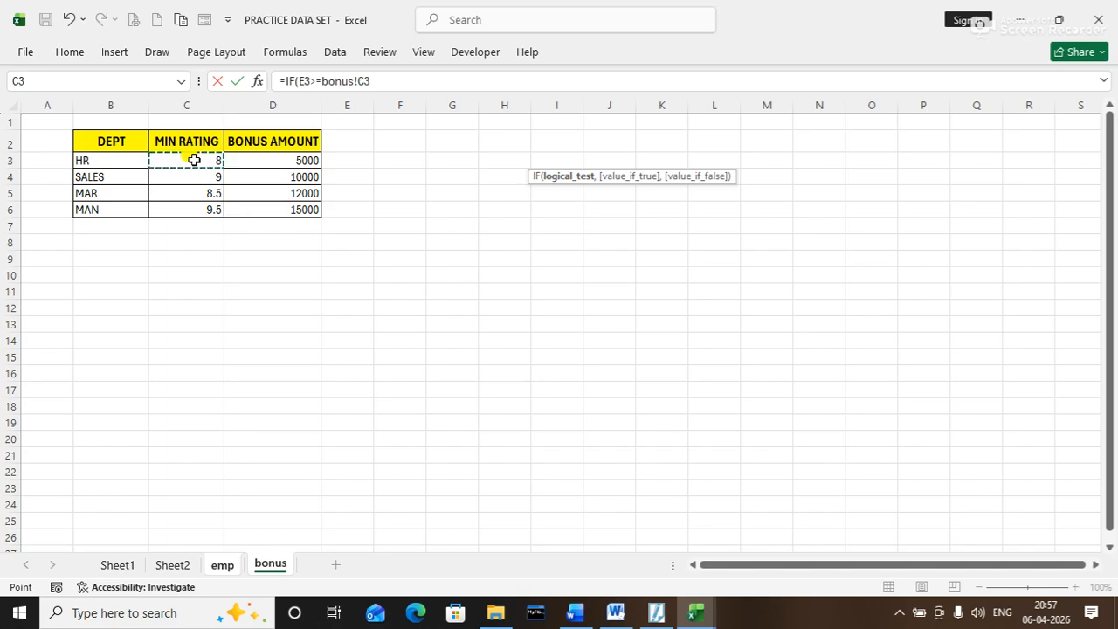
type(",")
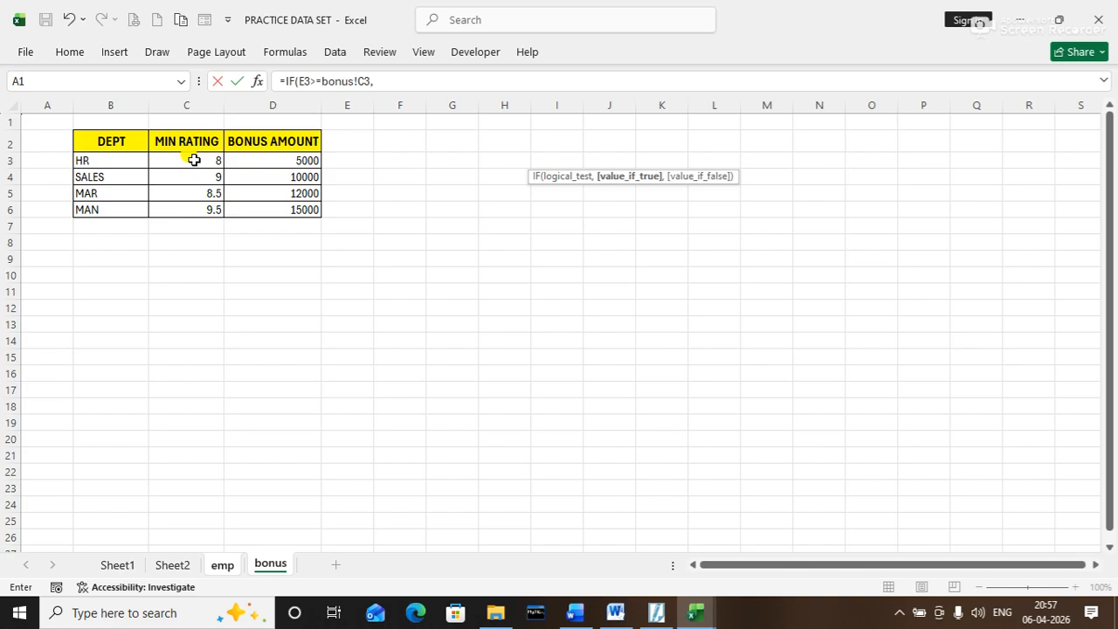
type("\"BONUS\",\"")
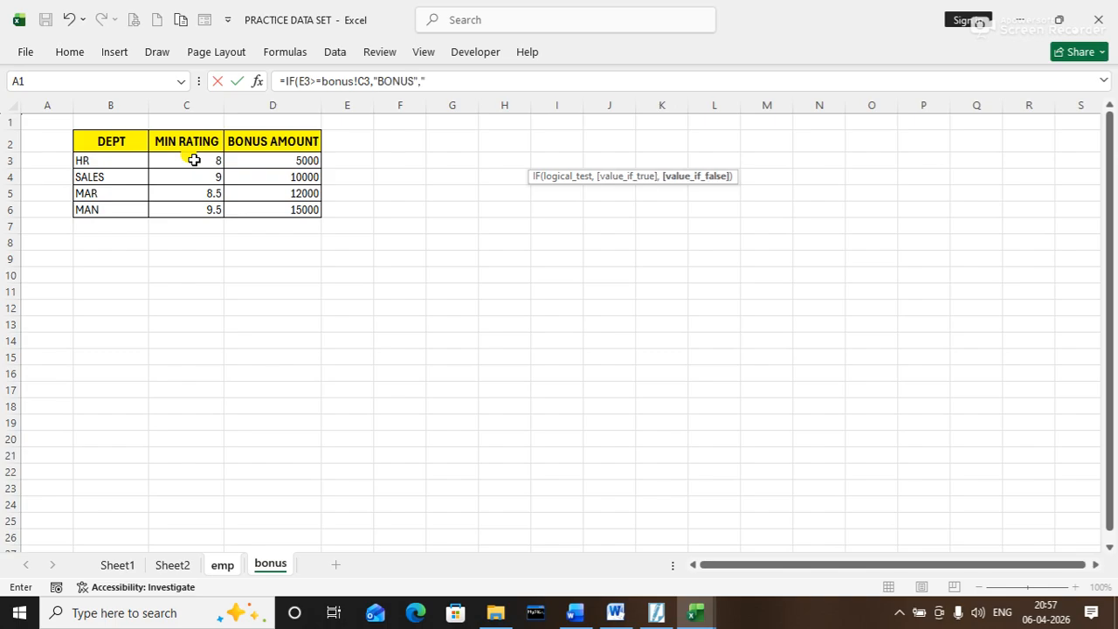
type("NO BONUS\"")
key("Return")
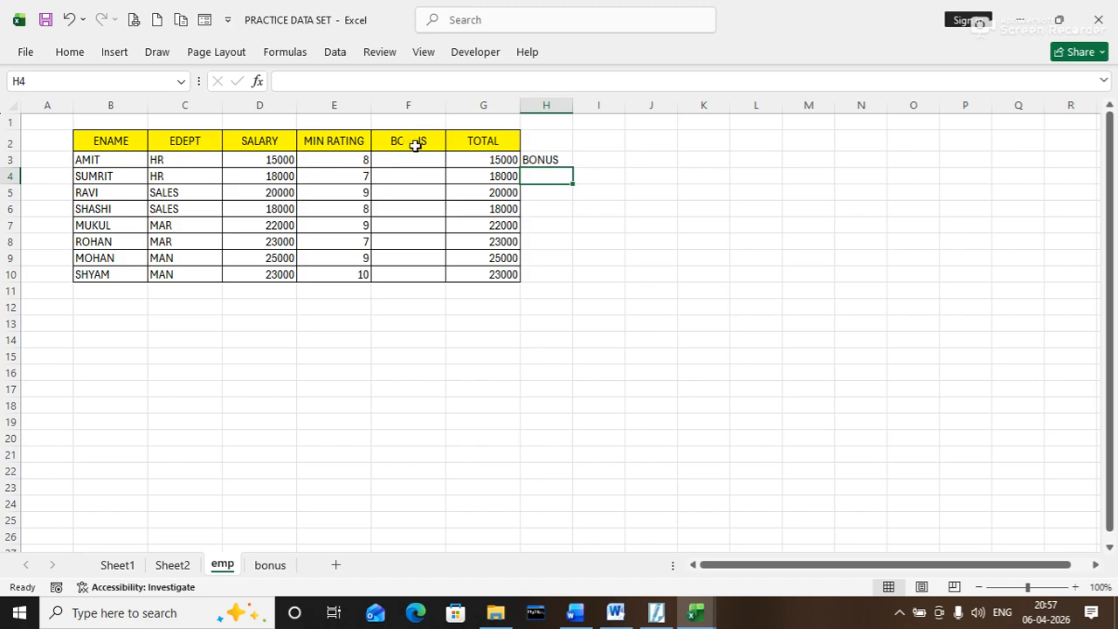
Copy the bonus test formula from H3 down through H10 and widen column H to fit its text
left_click(547, 157)
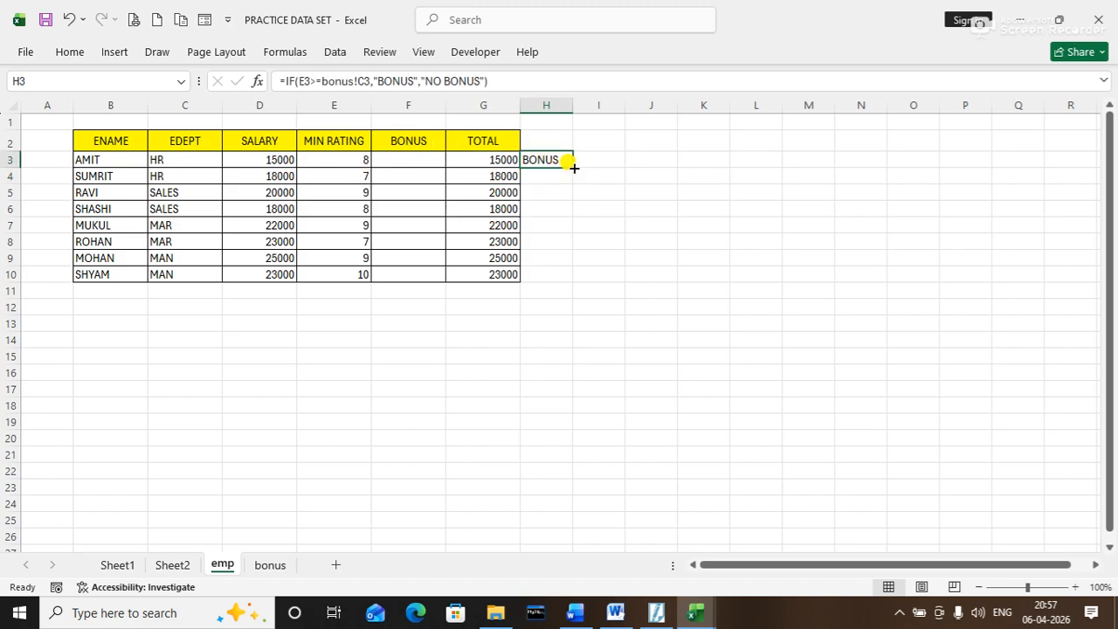
left_click_drag(571, 167, 568, 276)
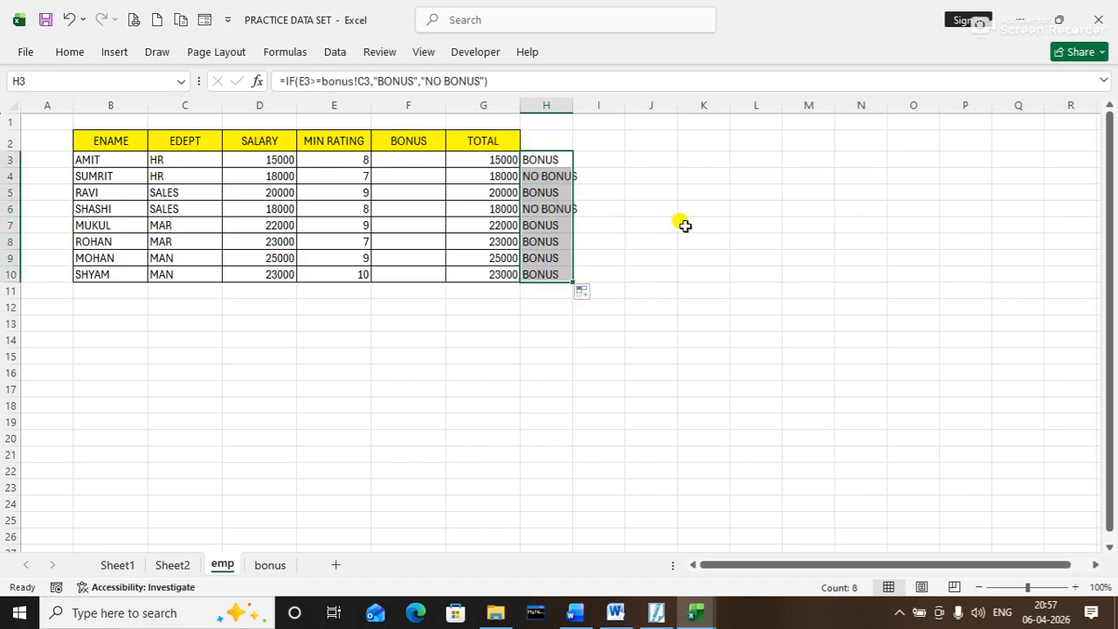
double_click(573, 105)
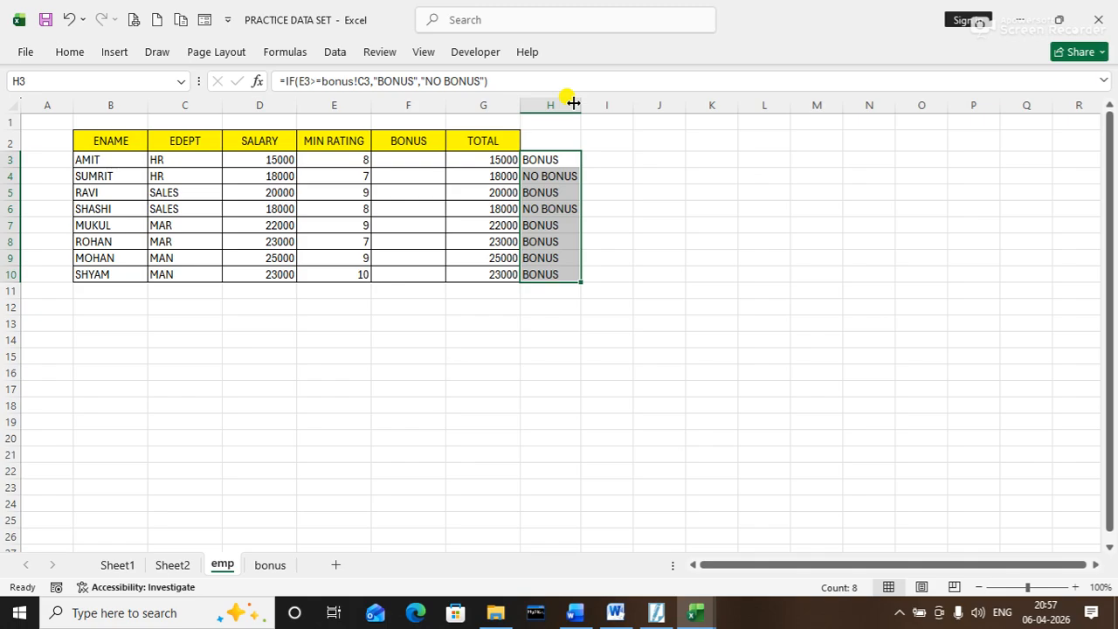
left_click_drag(573, 105, 597, 105)
left_click(659, 155)
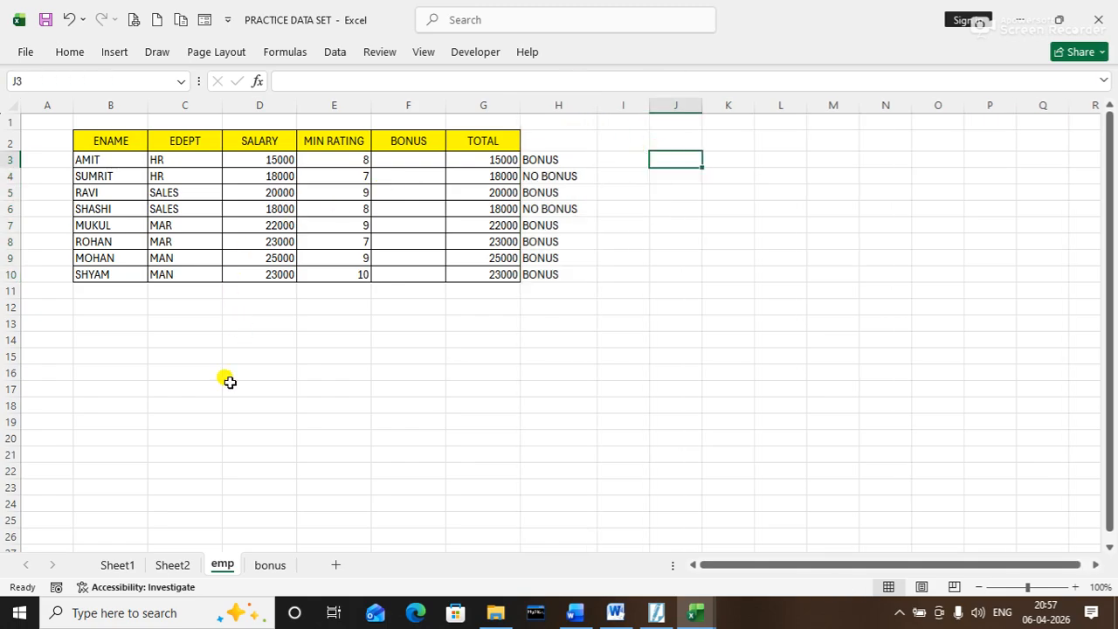
left_click(261, 570)
left_click(199, 371)
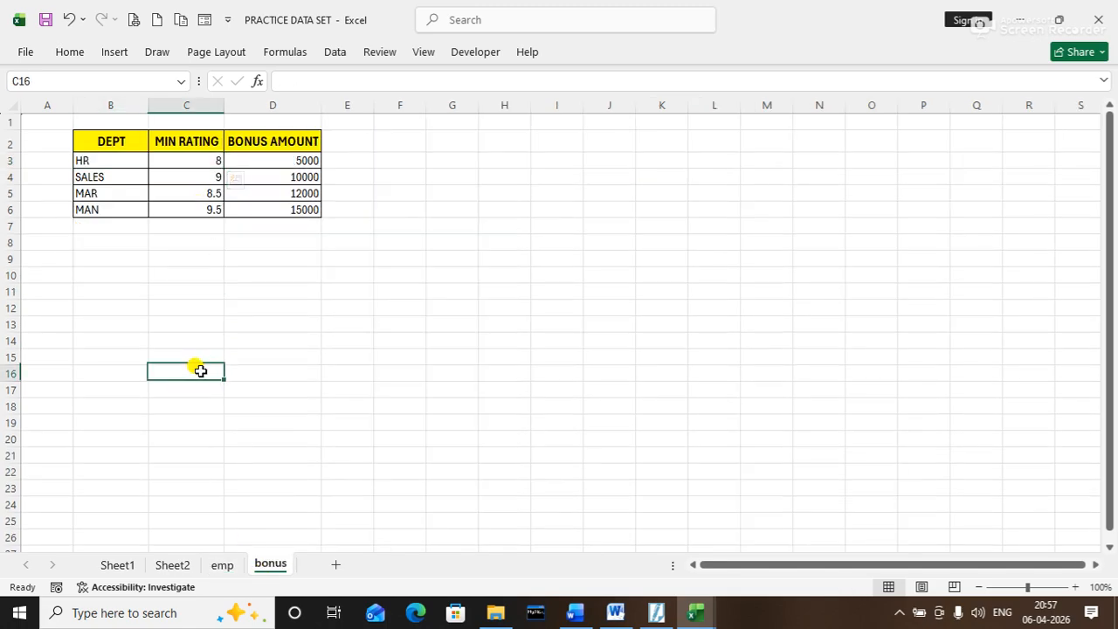
left_click_drag(204, 161, 205, 207)
key("ctrl+c")
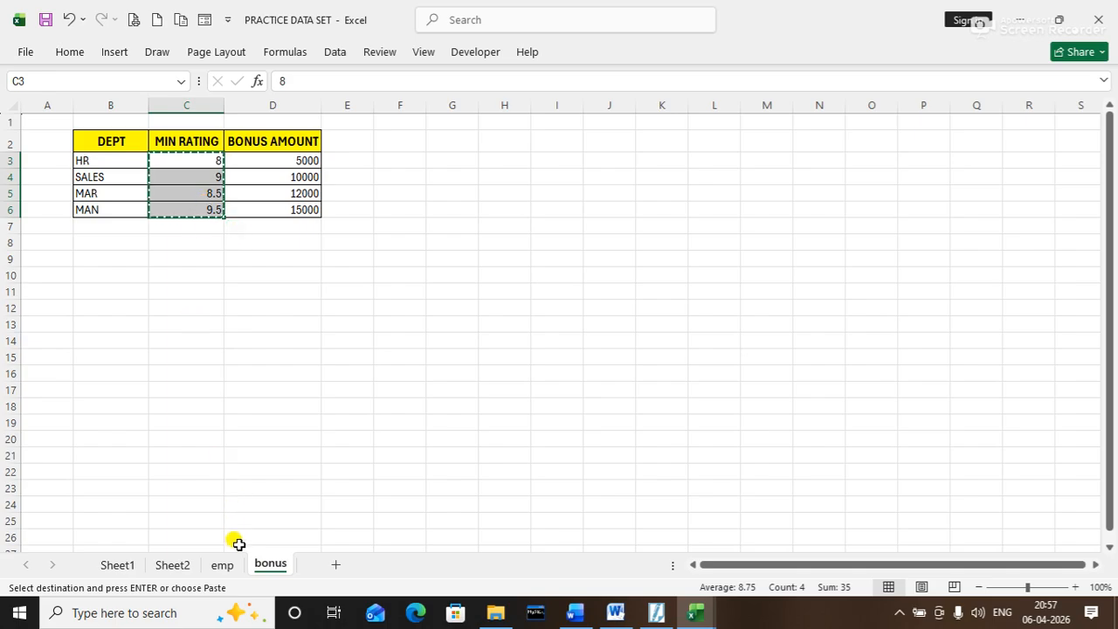
left_click(220, 565)
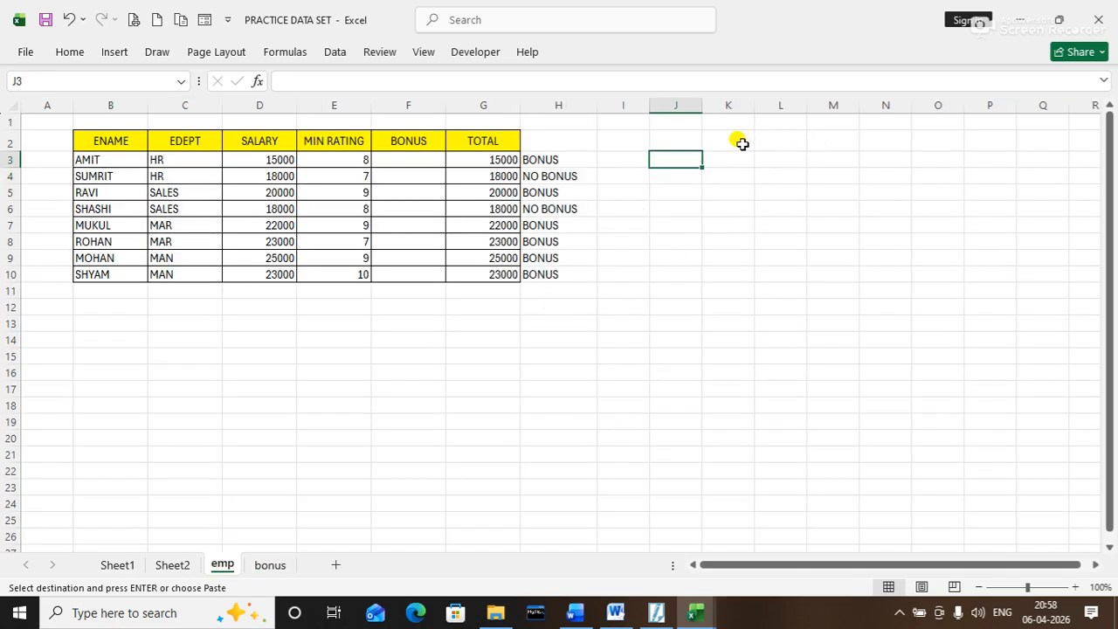
Copy the departments and minimum ratings from B3:C6 on the bonus sheet into K3:L6 on the emp sheet and dismiss the clipboard history
left_click(267, 566)
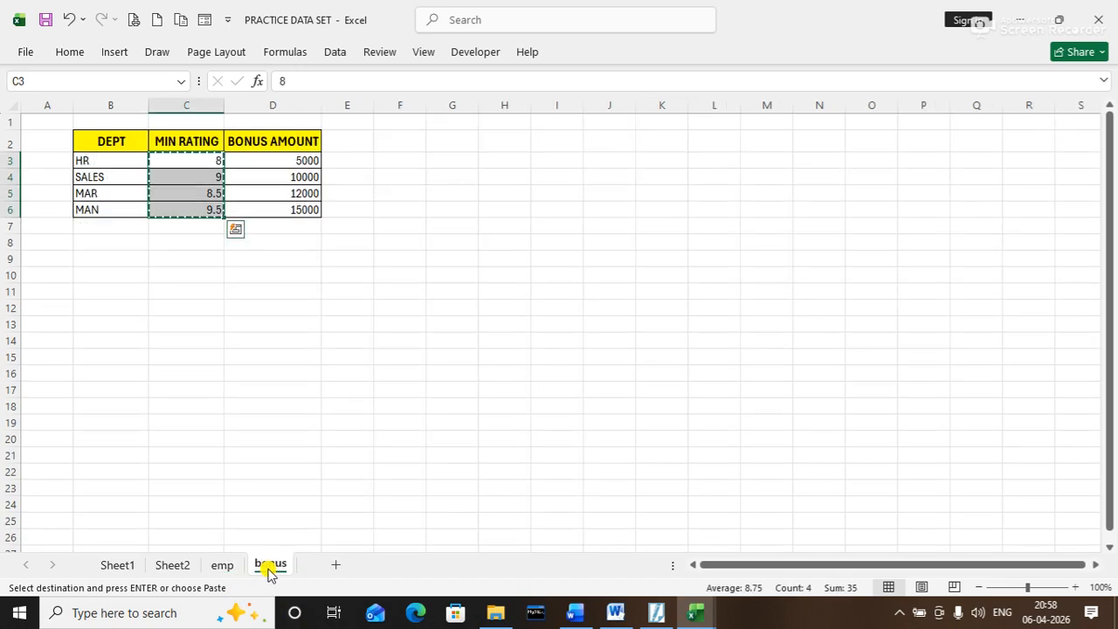
left_click_drag(94, 160, 180, 200)
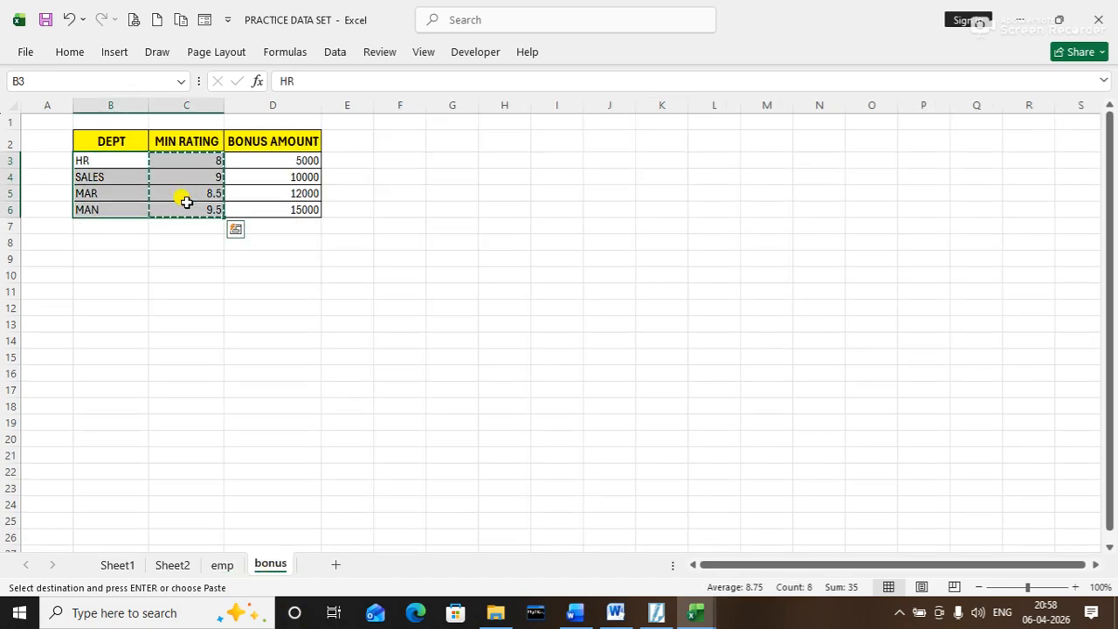
key("ctrl+c")
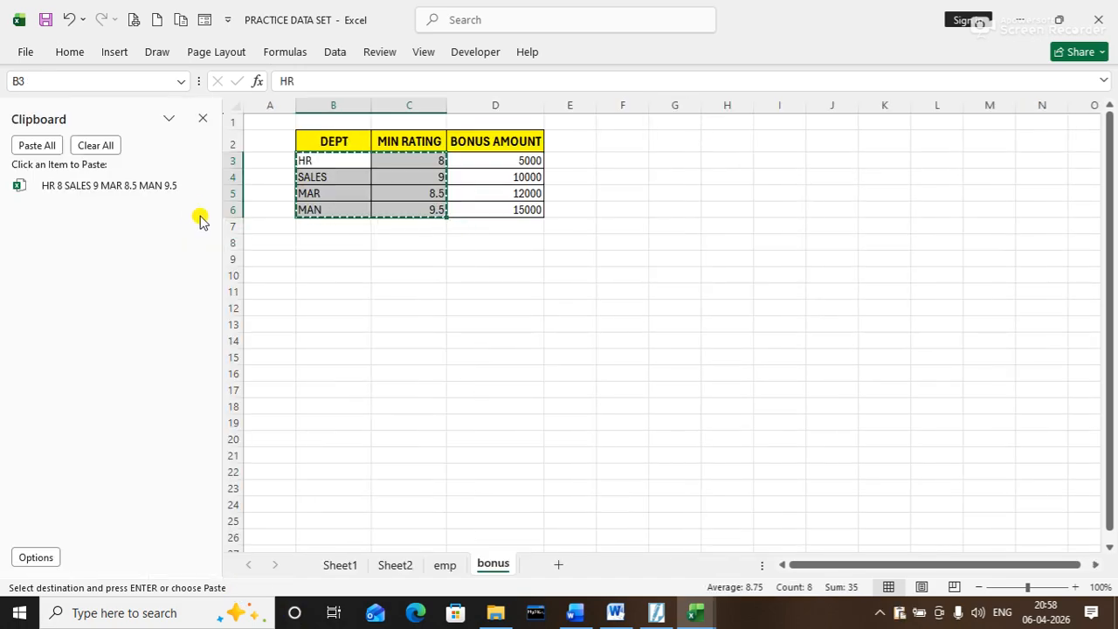
left_click(441, 565)
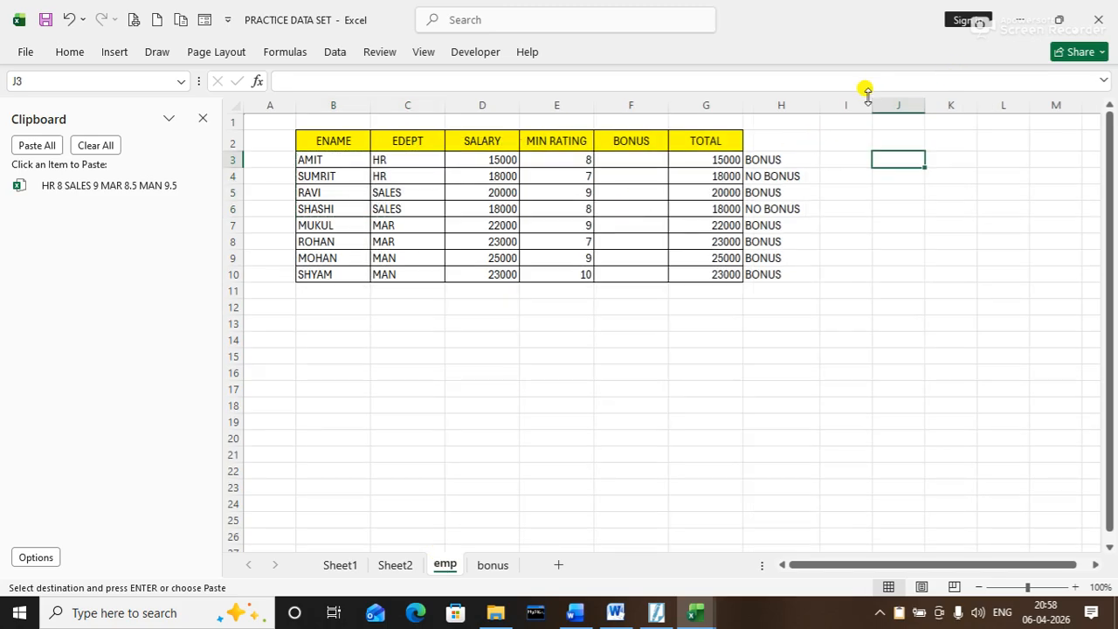
left_click(932, 156)
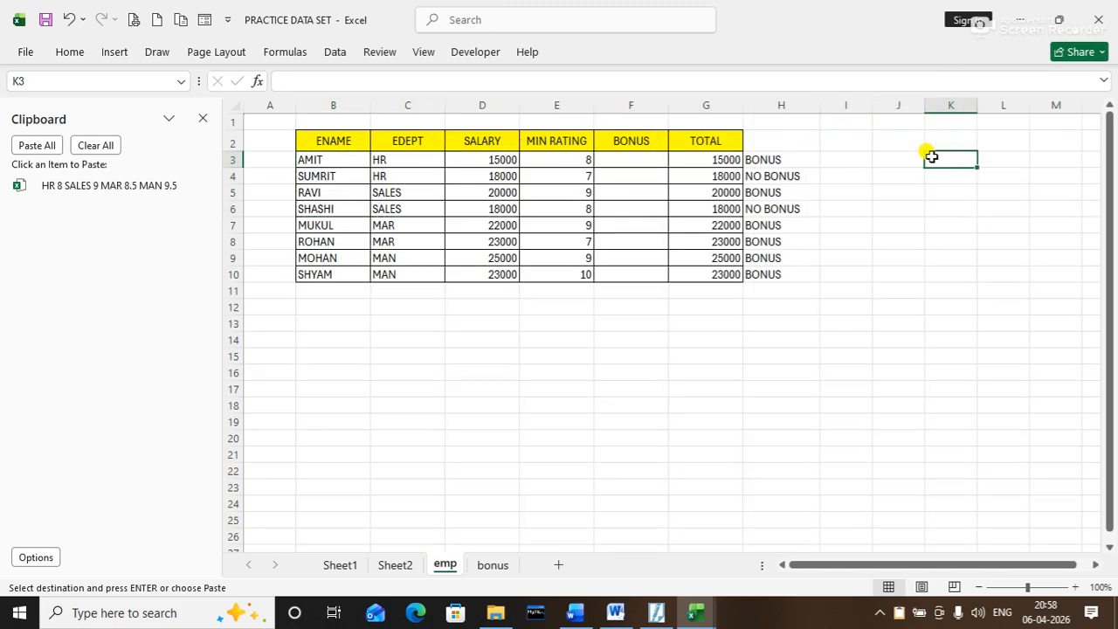
key("ctrl+v")
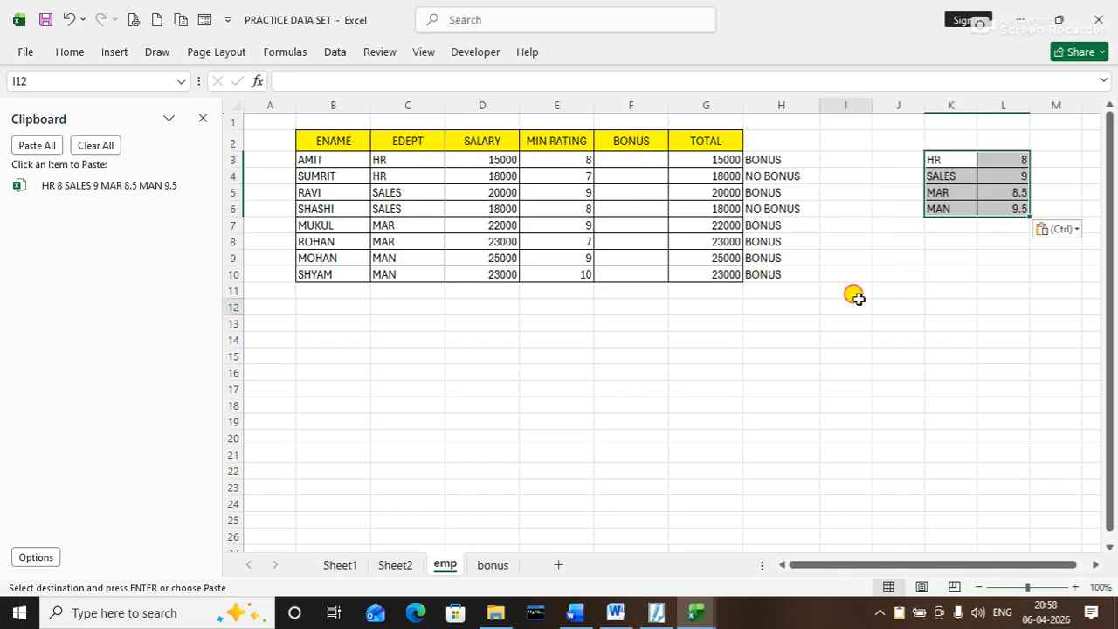
left_click(846, 304)
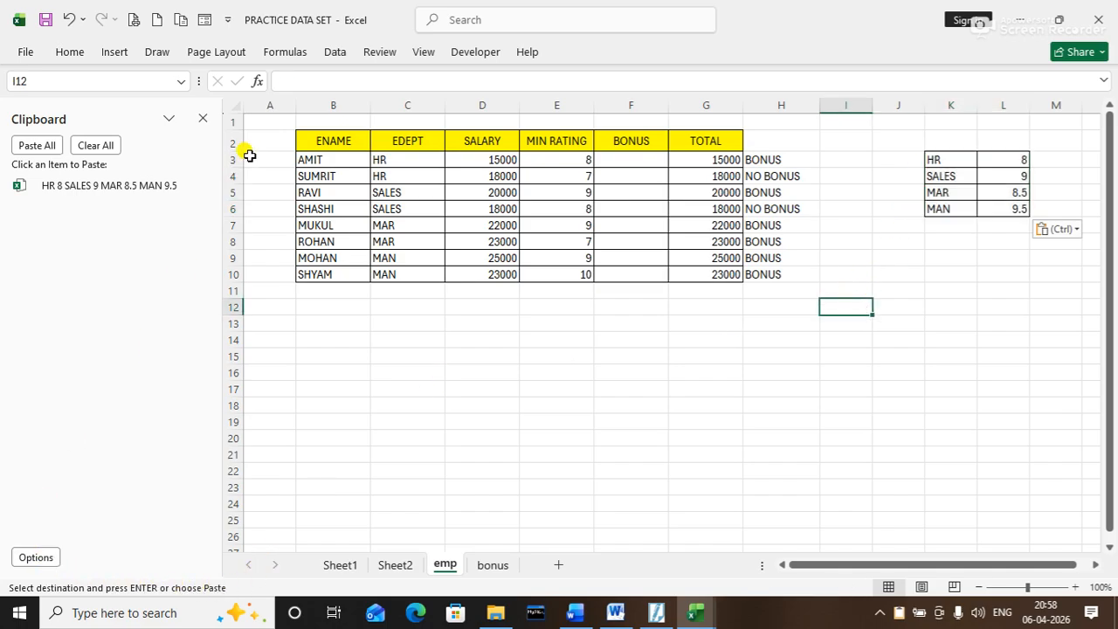
left_click(202, 117)
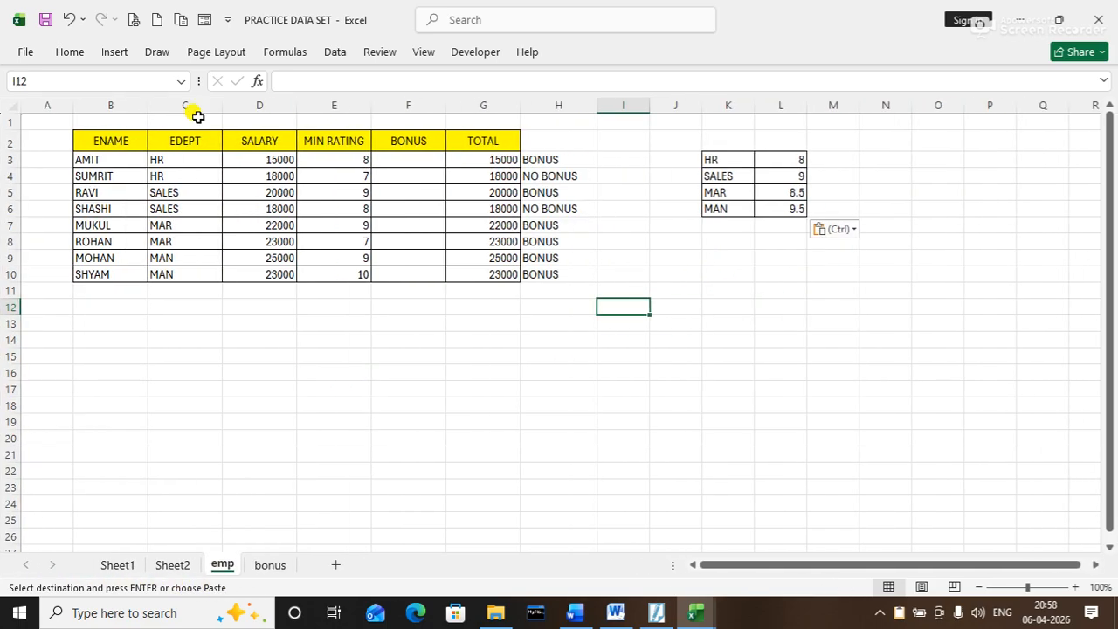
key("ctrl")
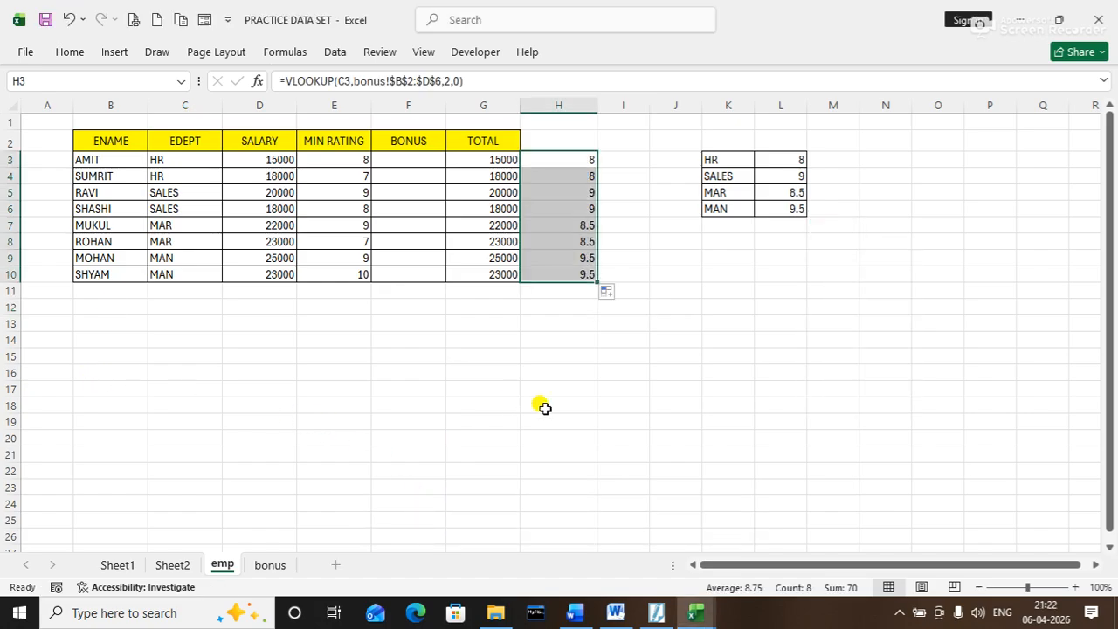
Compare the ratings in E3:E10 with the looked-up minimums in H3:H10 and start wrapping H3's VLOOKUP in an IF function
left_click(567, 422)
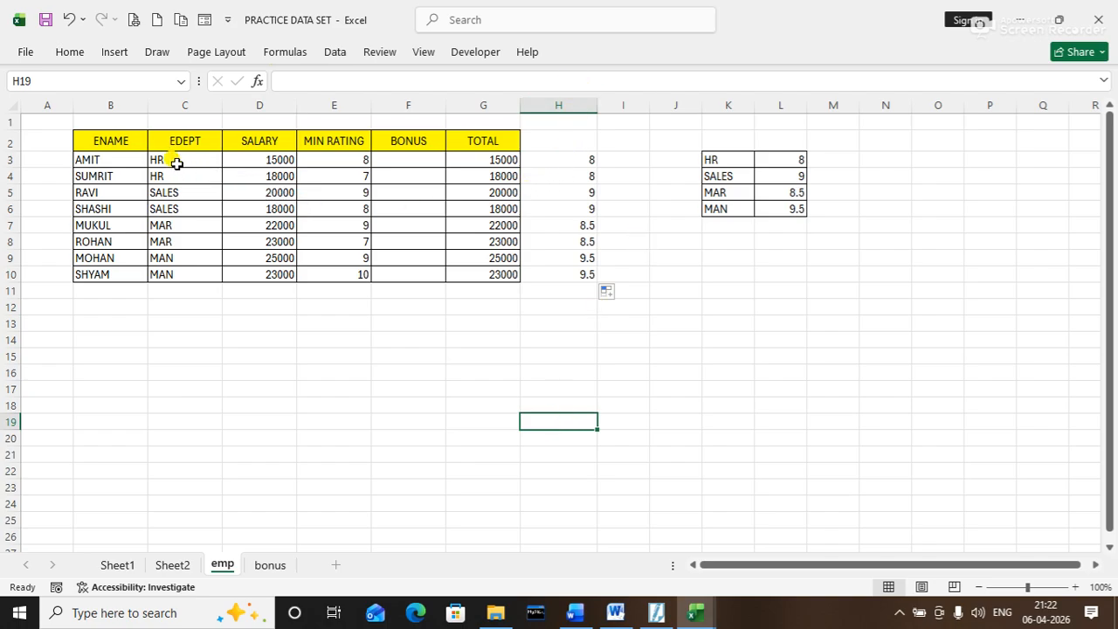
left_click_drag(360, 158, 363, 275)
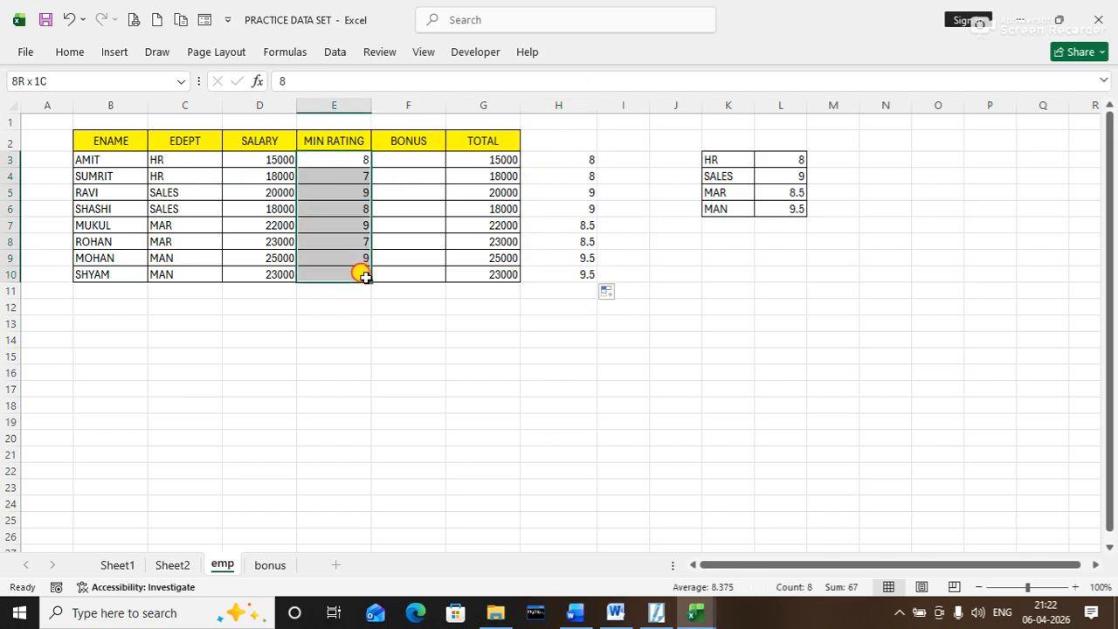
left_click_drag(569, 157, 581, 255)
left_click(581, 272)
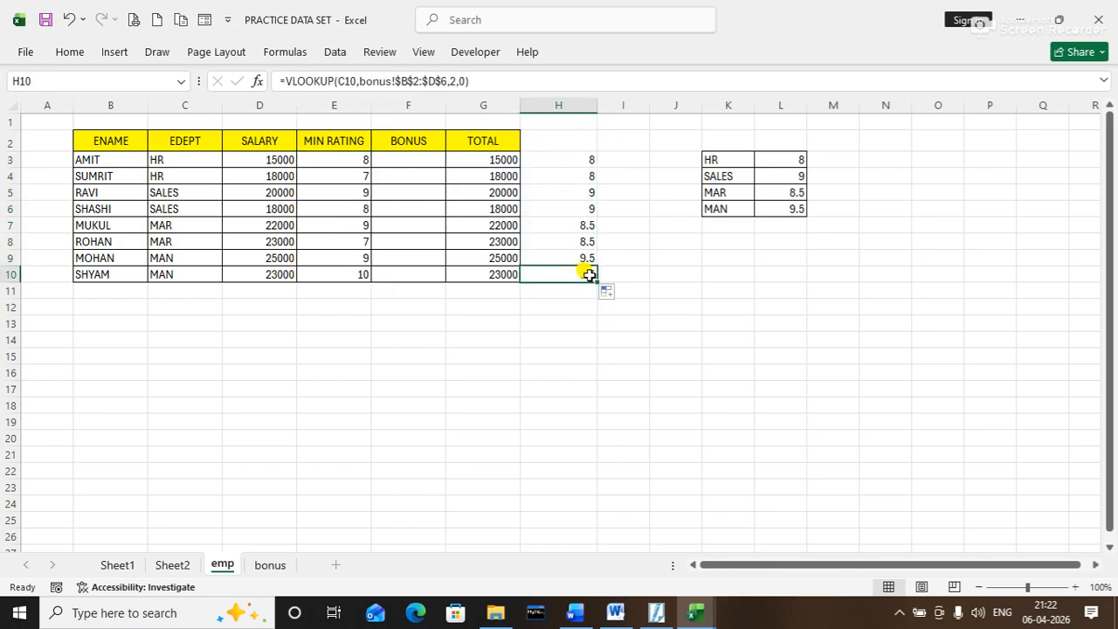
left_click(569, 162)
left_click(286, 80)
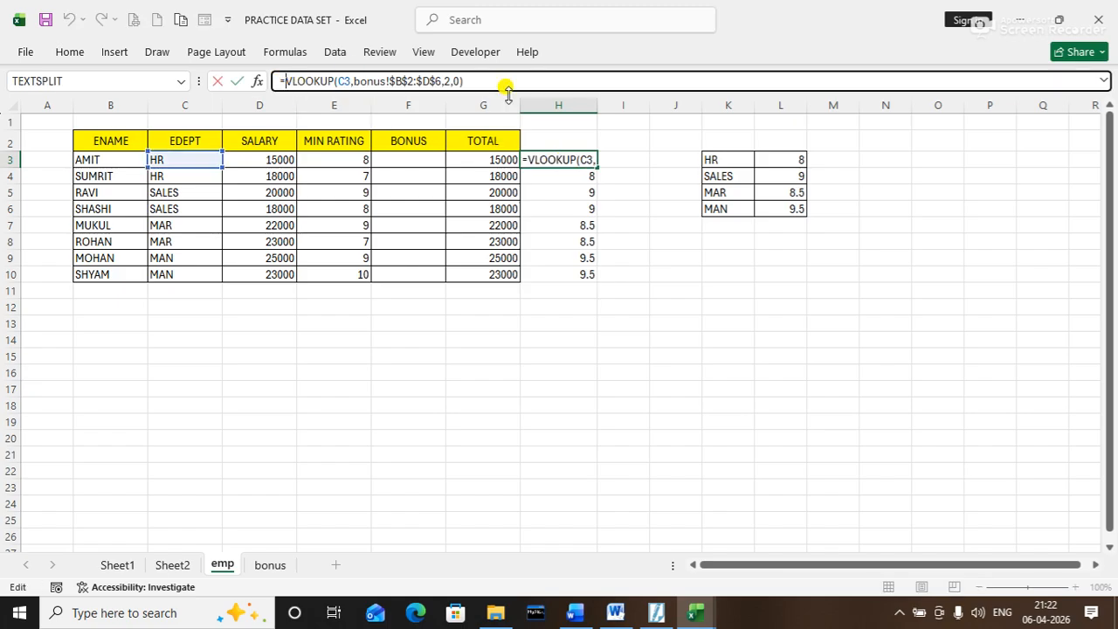
type("IF")
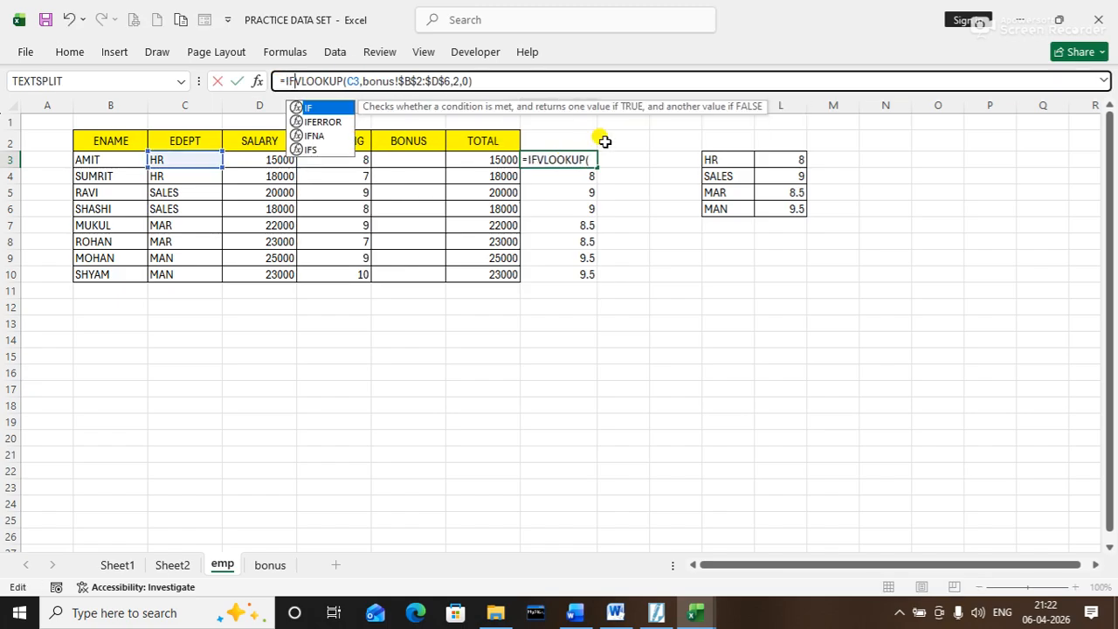
type("(")
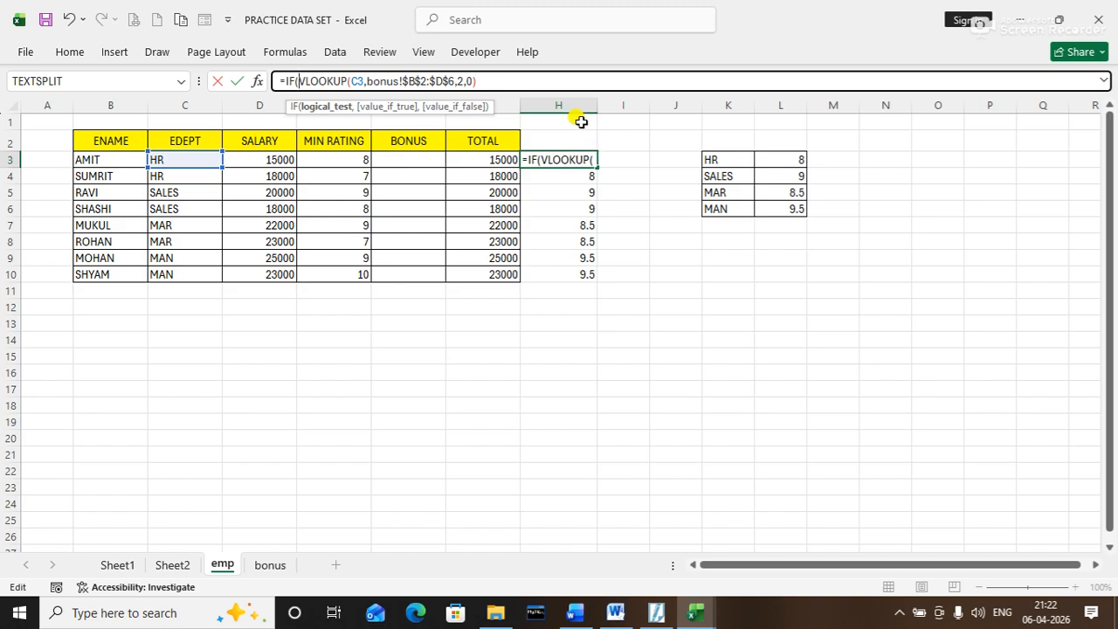
Complete H3's formula as =IF(VLOOKUP(C3,bonus!$B$2:$D$6,2,0)<=E3,"BONUS","NOBONUS")
left_click(479, 81)
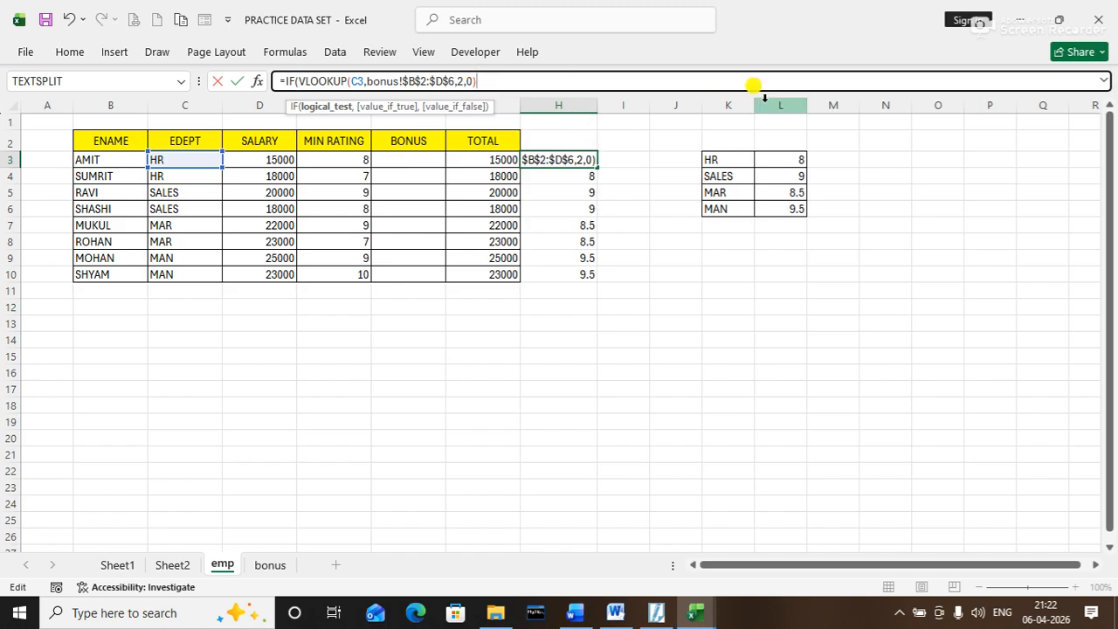
type("<=")
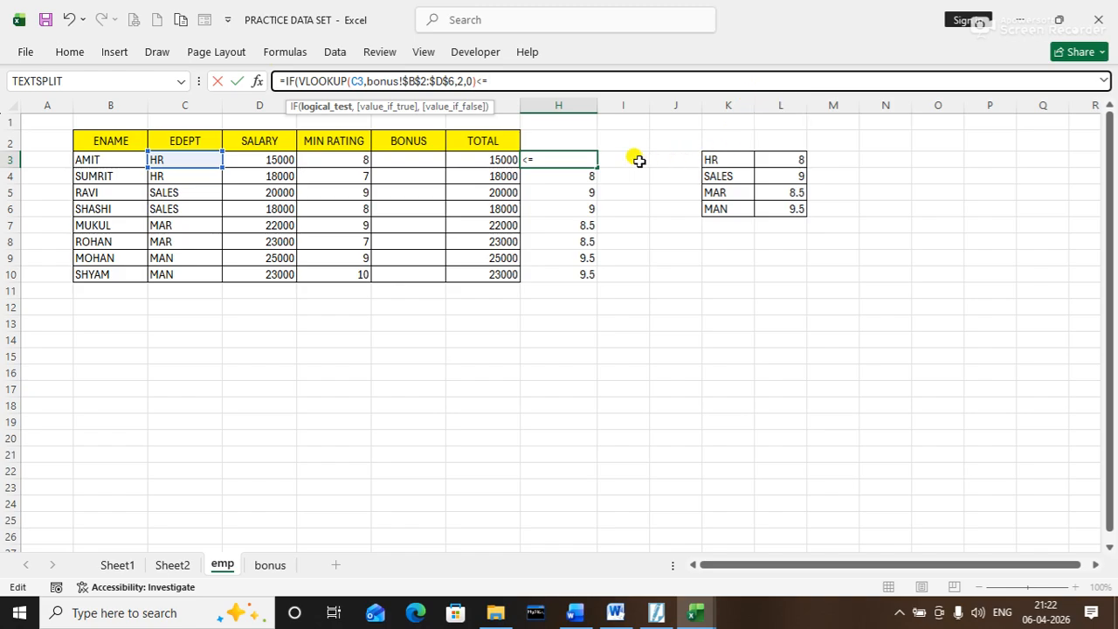
left_click(338, 159)
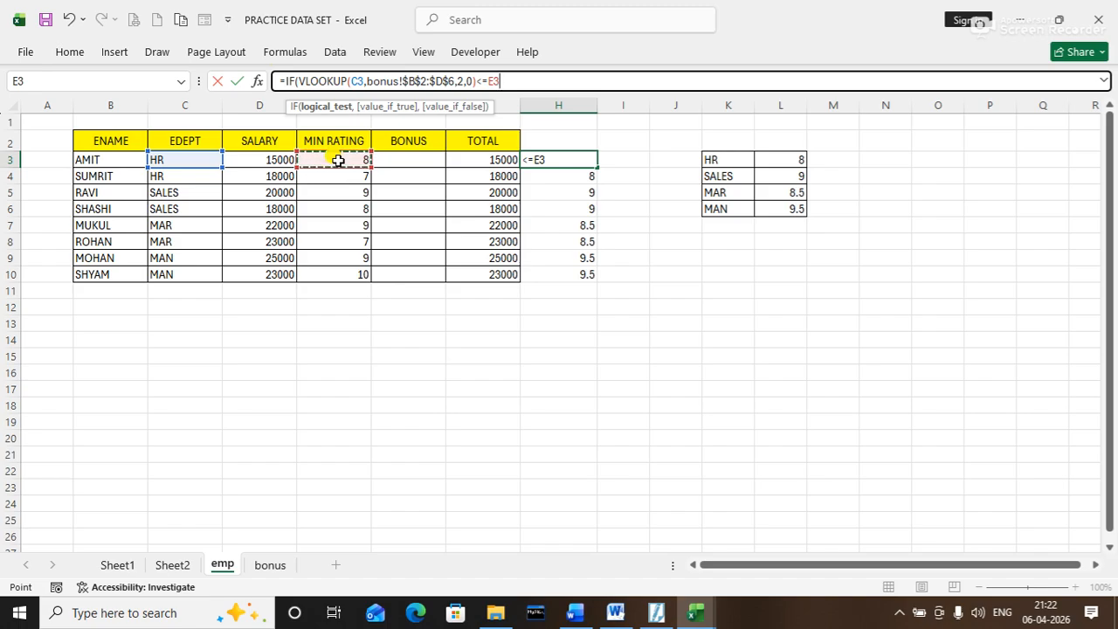
type(",")
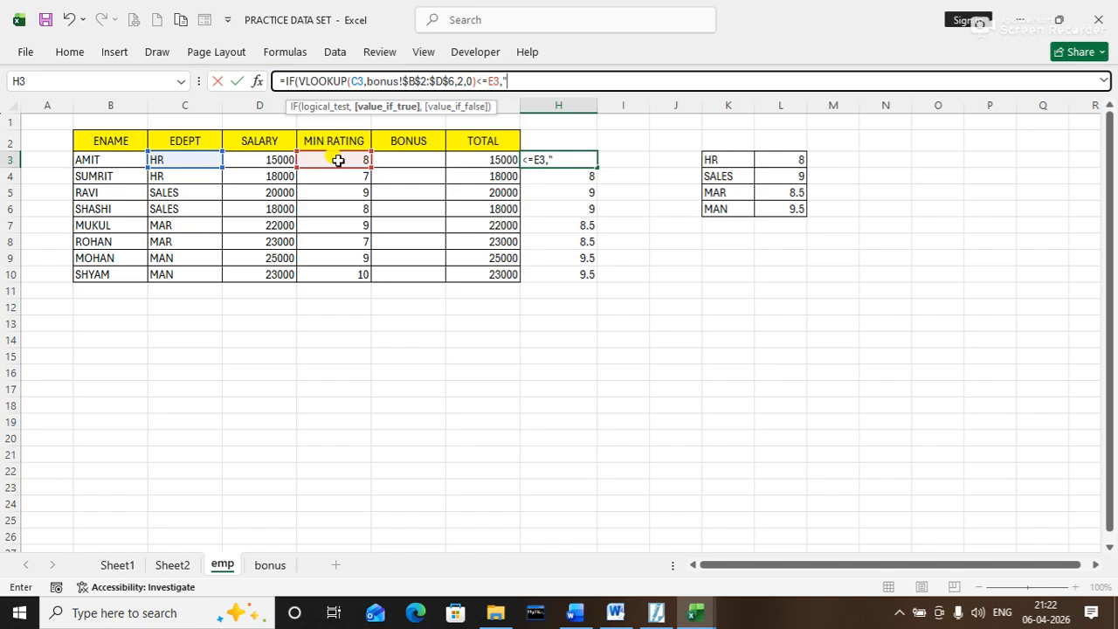
type("\"BONUS\",\"NO")
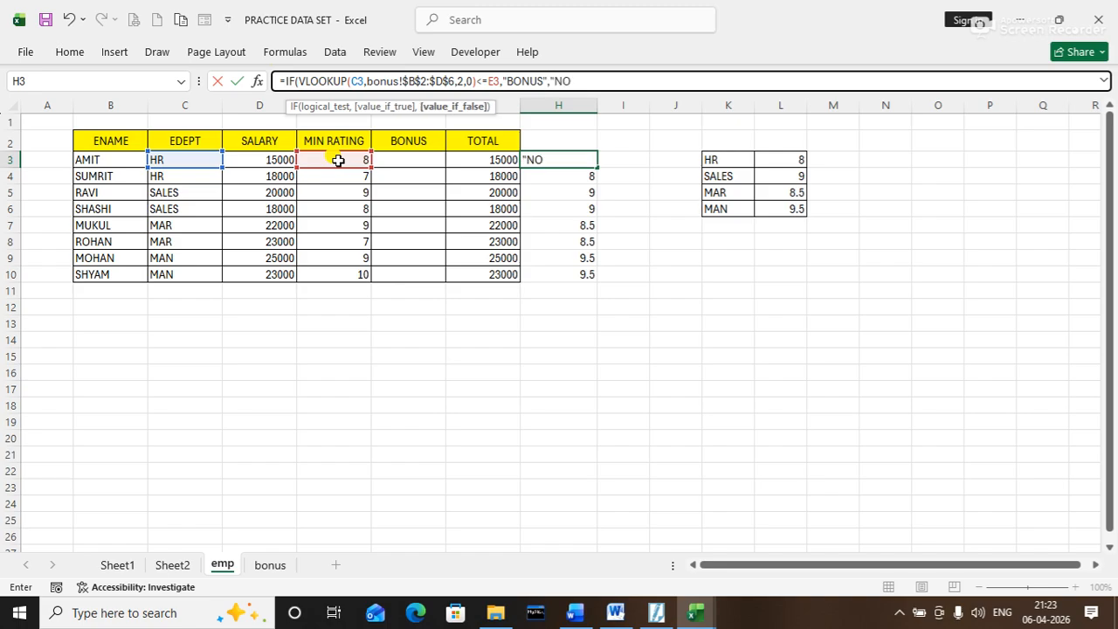
type("BONUS\"")
key("Return")
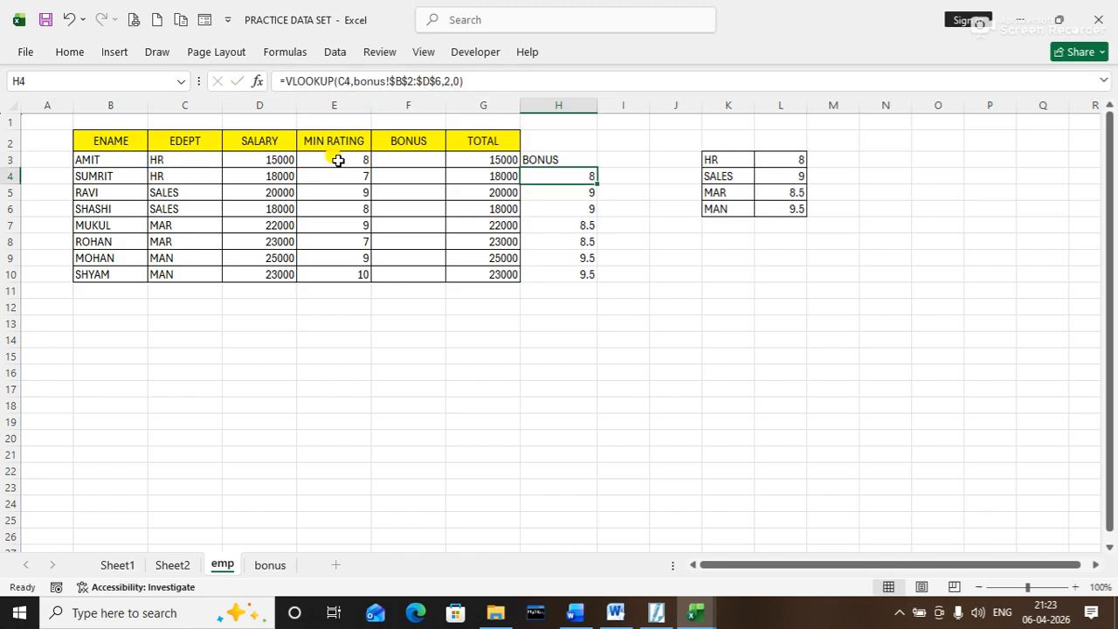
Copy the combined IF and VLOOKUP formula from H3 down through H10 for all employees
left_click(535, 163)
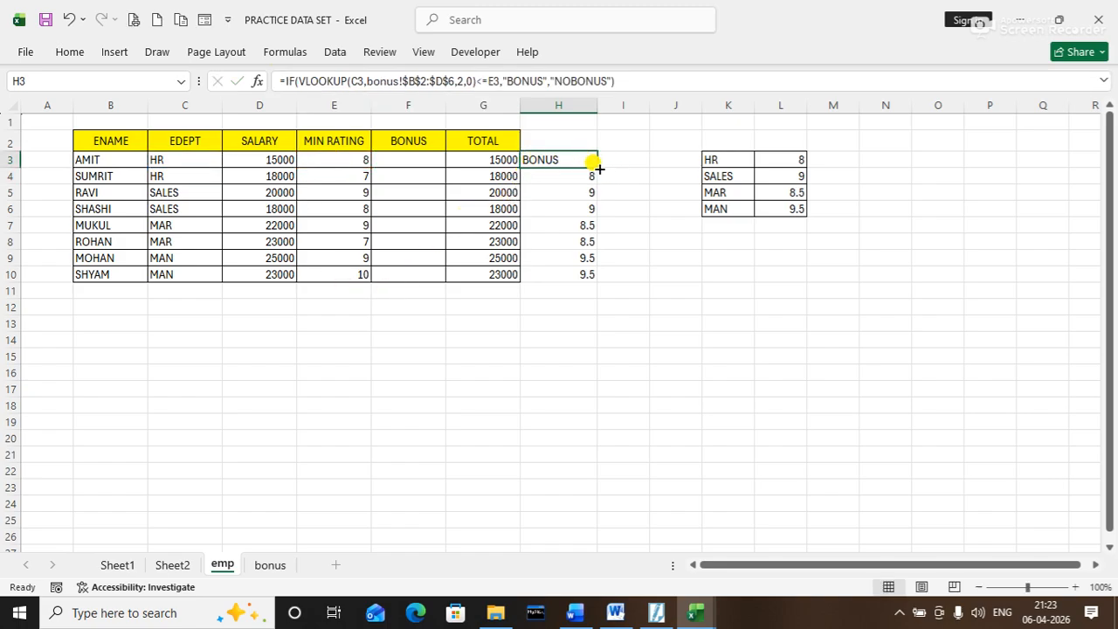
double_click(598, 168)
left_click(642, 289)
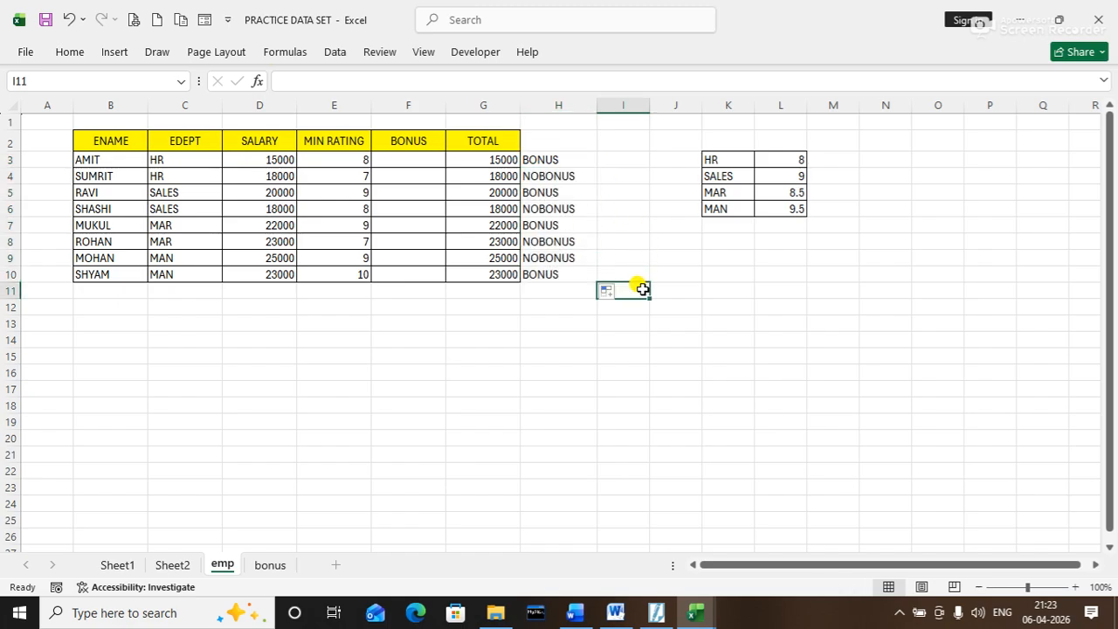
Examine the IF formula in H9, checking its value-if-true and value-if-false arguments, and leave it without editing
left_click(556, 260)
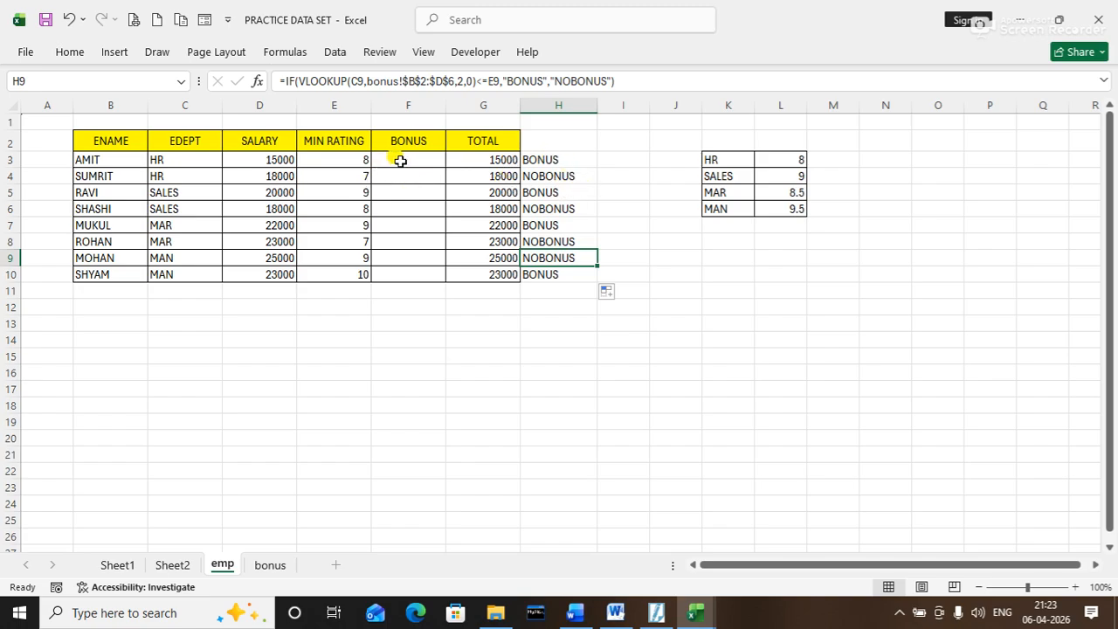
left_click(545, 81)
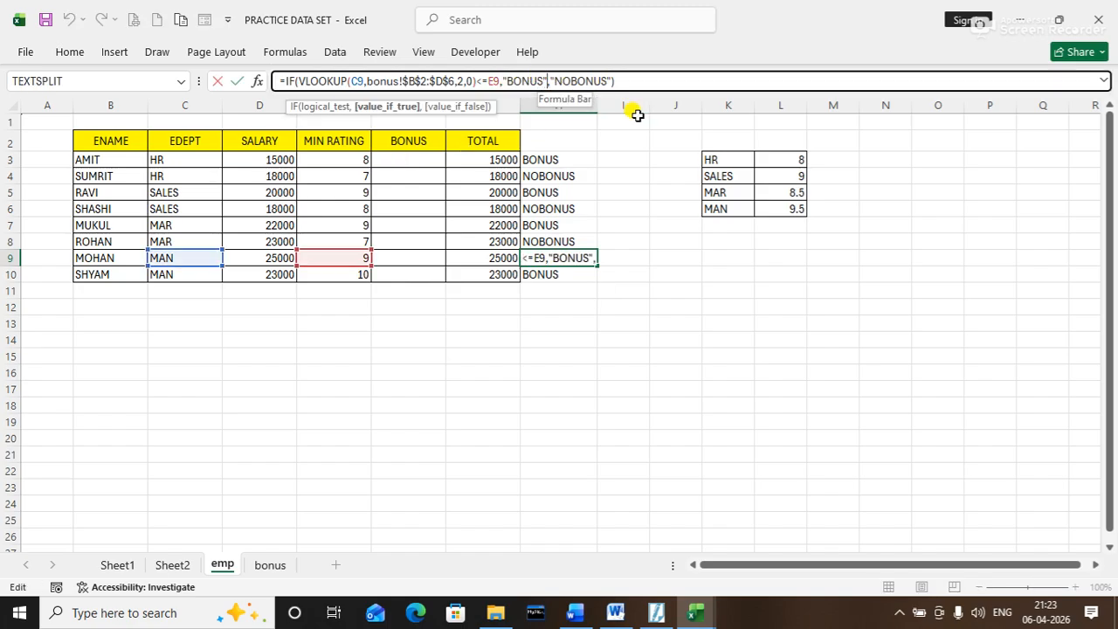
left_click(607, 81)
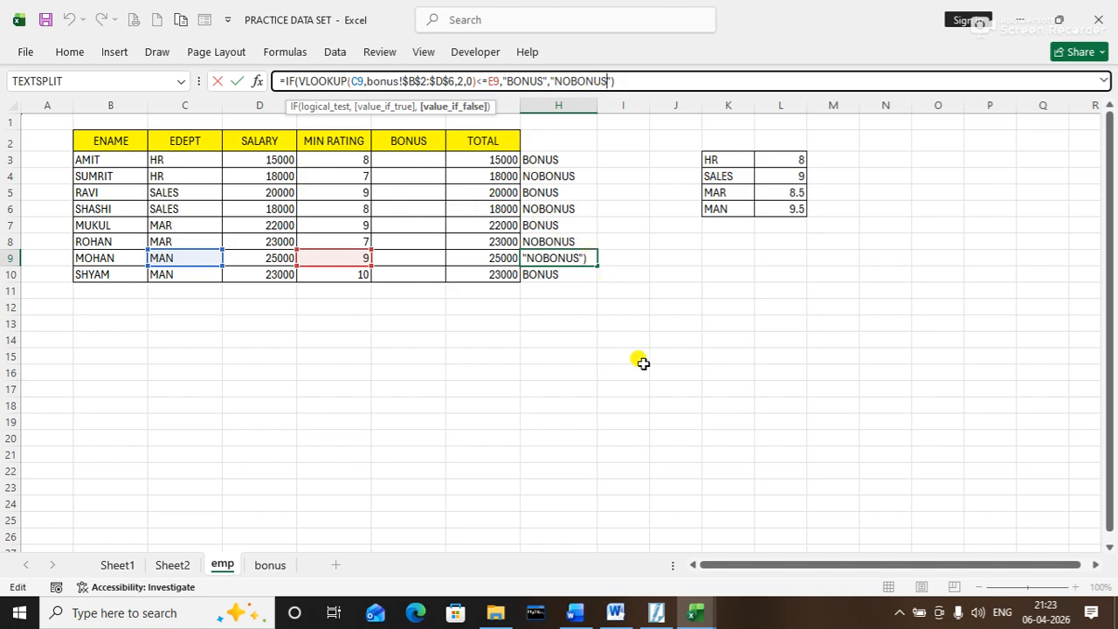
key("Escape")
Start a VLOOKUP formula in the first employee's BONUS cell F3 with department cell C3 as the lookup value
left_click(417, 166)
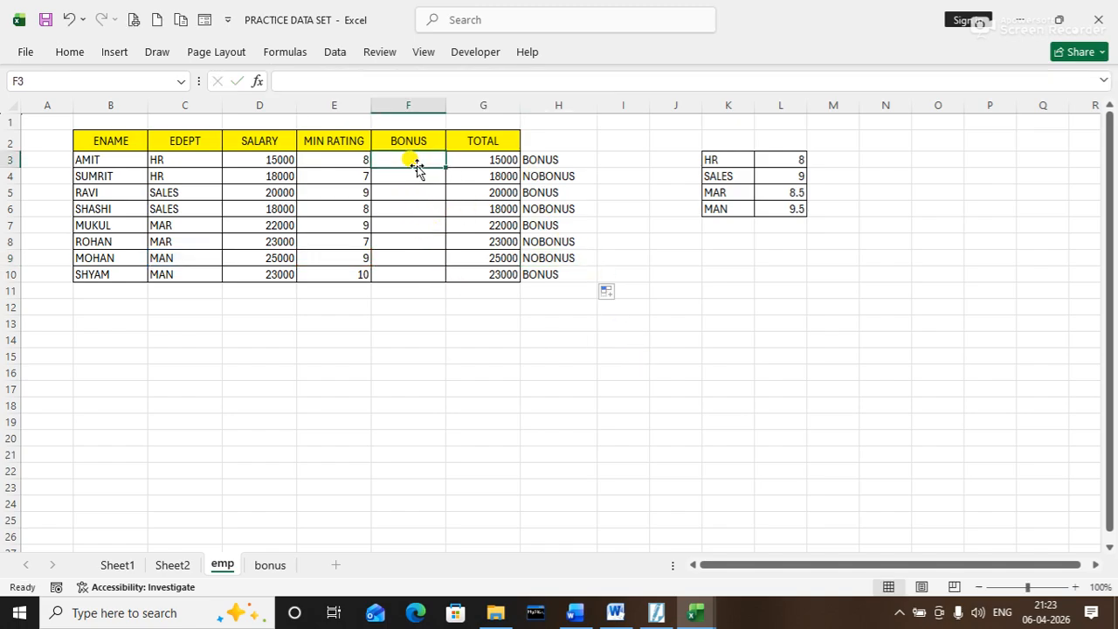
type("=CON")
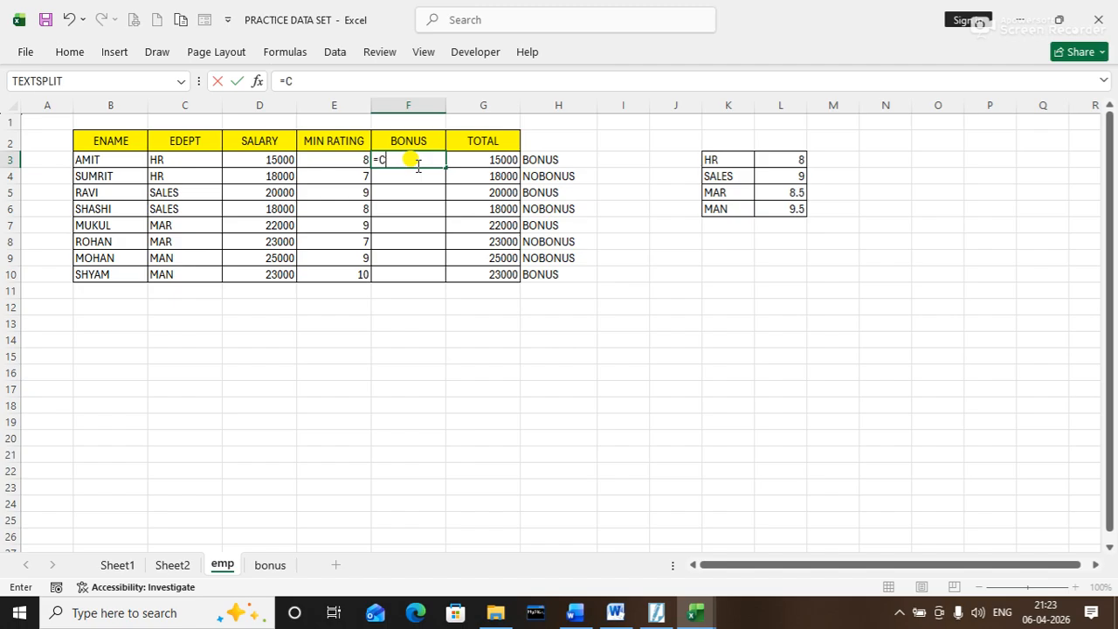
key("BackSpace")
key("BackSpace")
key("BackSpace")
type("VL")
key("Tab")
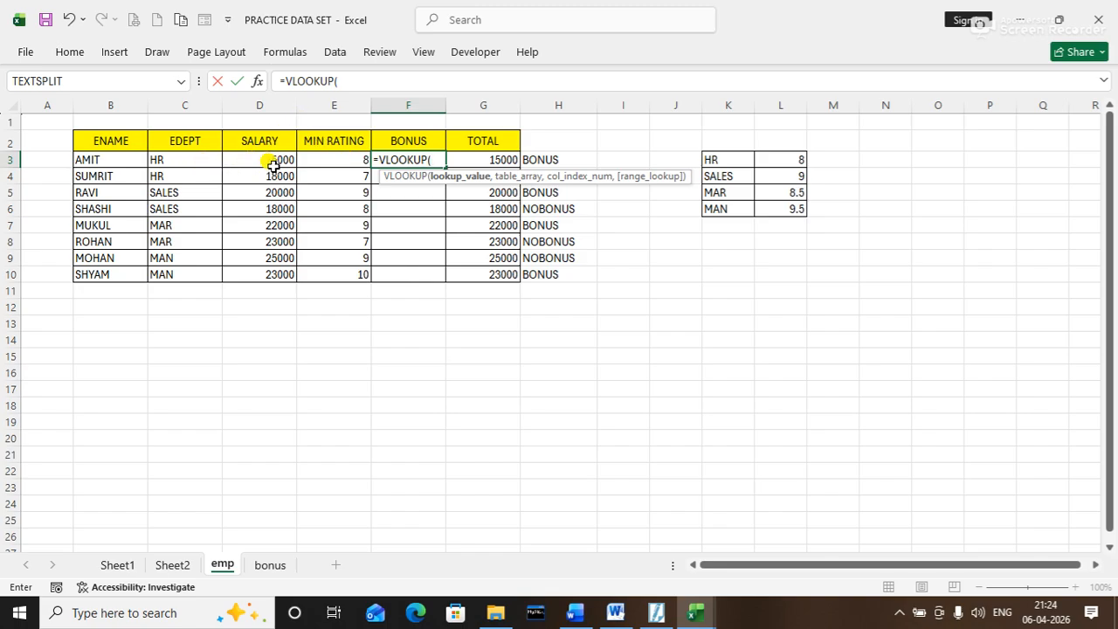
left_click(339, 159)
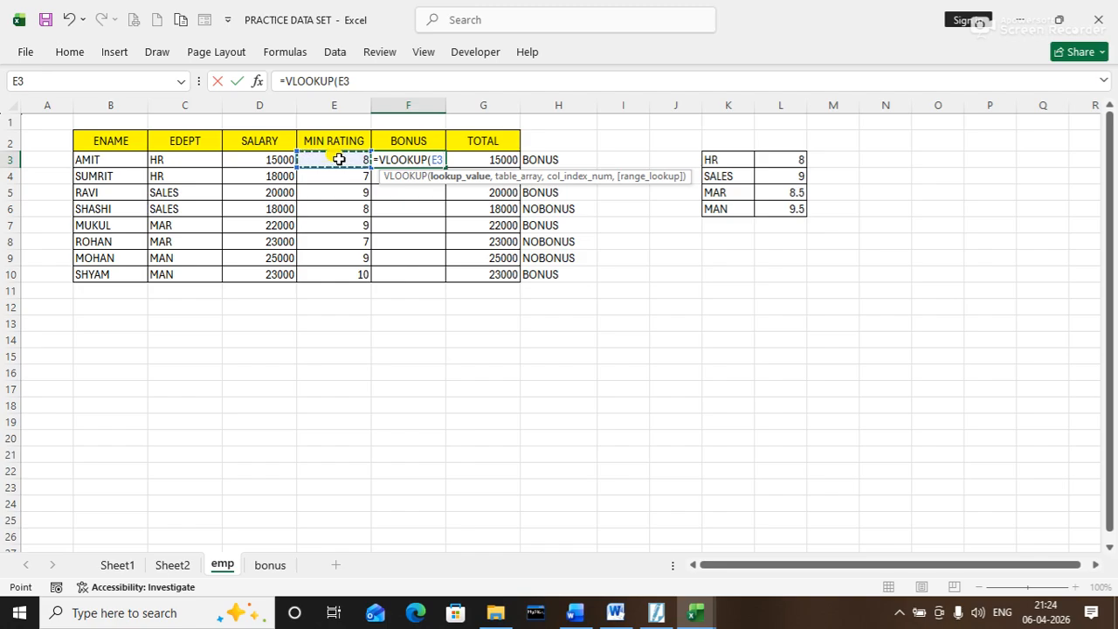
left_click(167, 159)
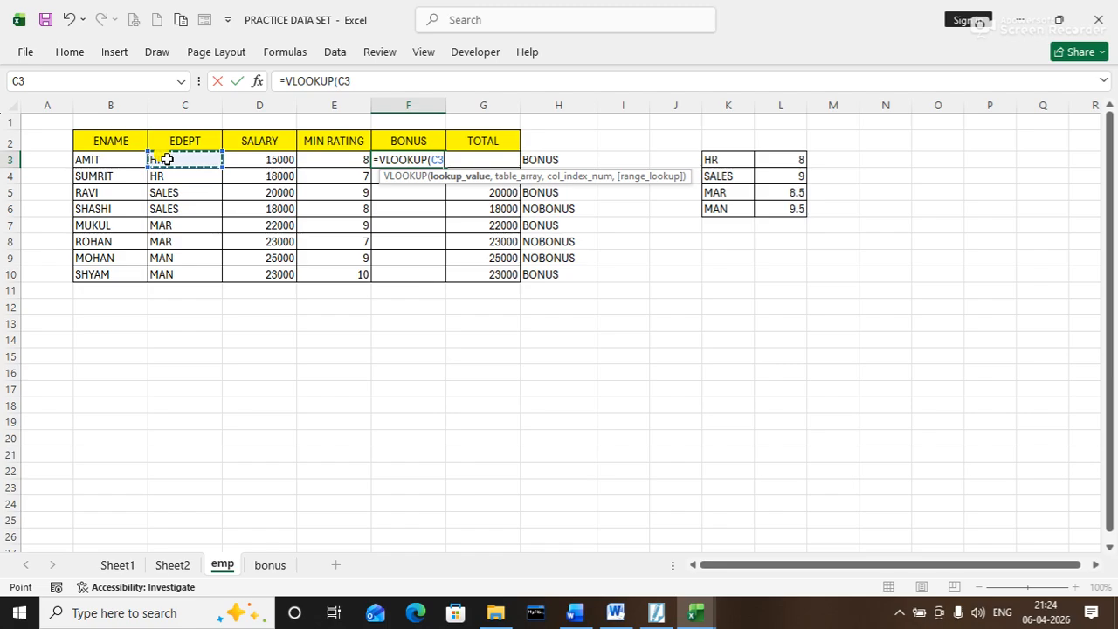
type(",")
Complete F3's VLOOKUP with table range B2:D6 on the bonus sheet, column index 2 and exact match 0
left_click(270, 565)
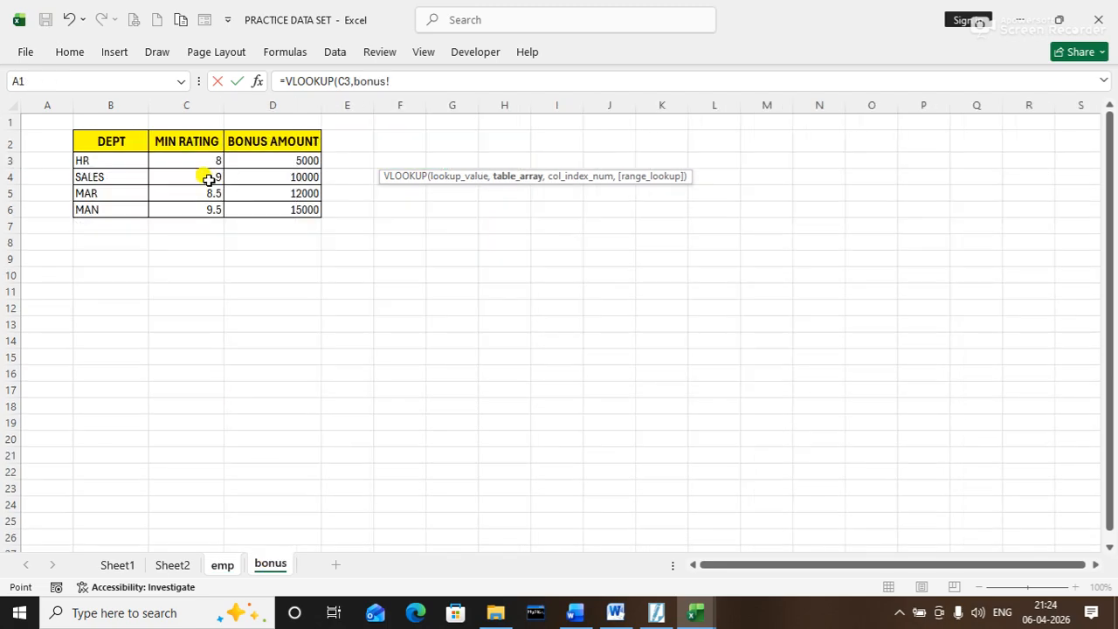
left_click_drag(109, 139, 267, 206)
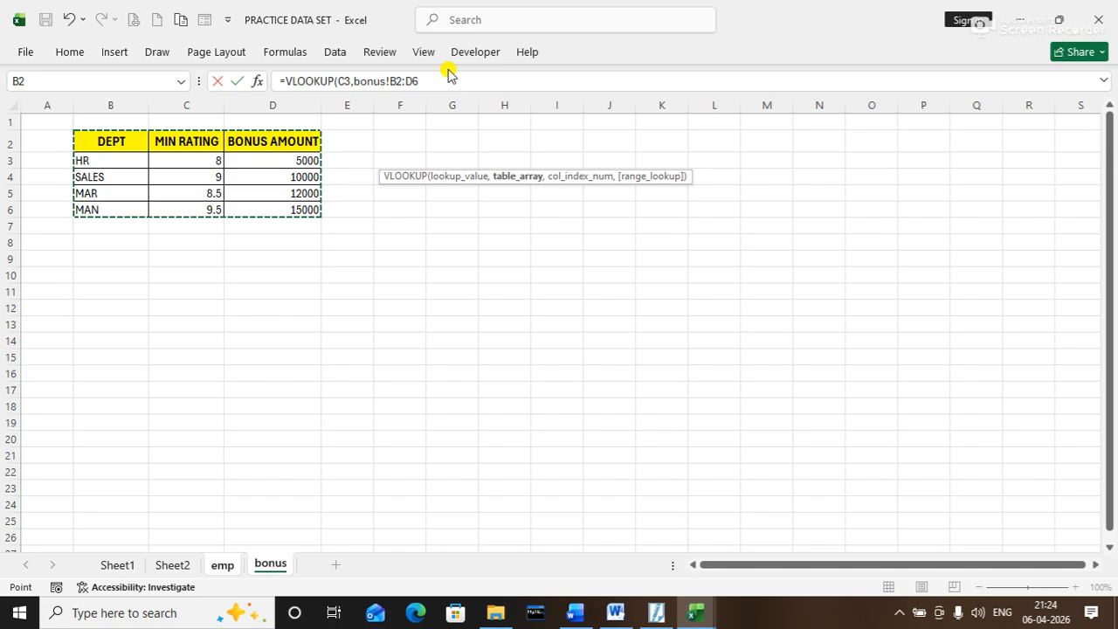
left_click(423, 80)
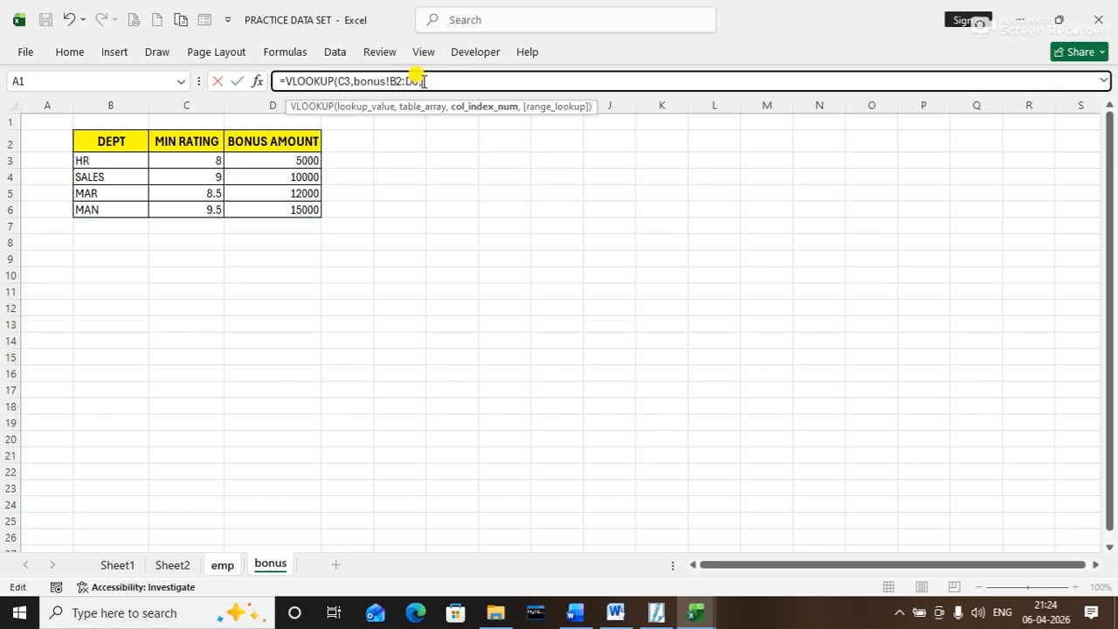
type(",2")
type(",0")
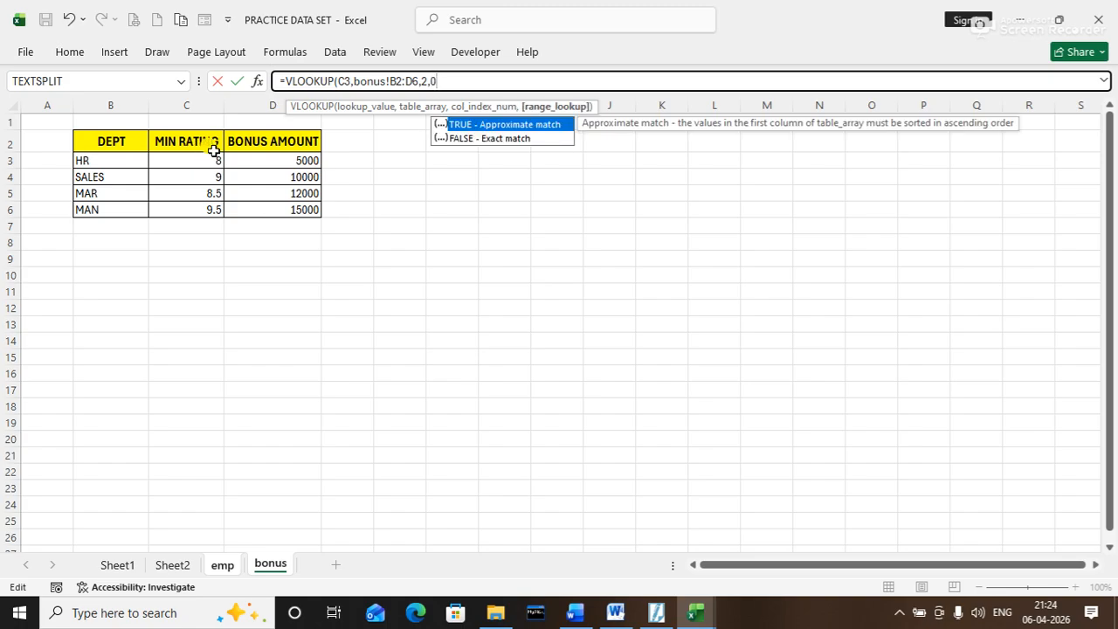
type(")")
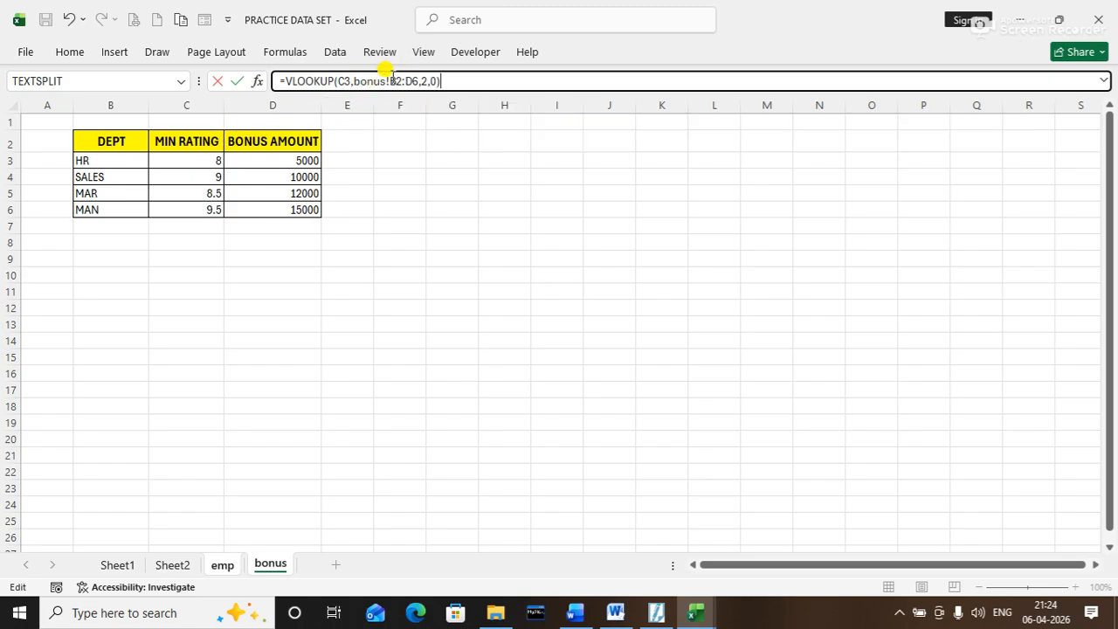
Make the bonus sheet range in F3's VLOOKUP absolute as $B$2:$D$6 and enter the formula
left_click(391, 80)
key("F4")
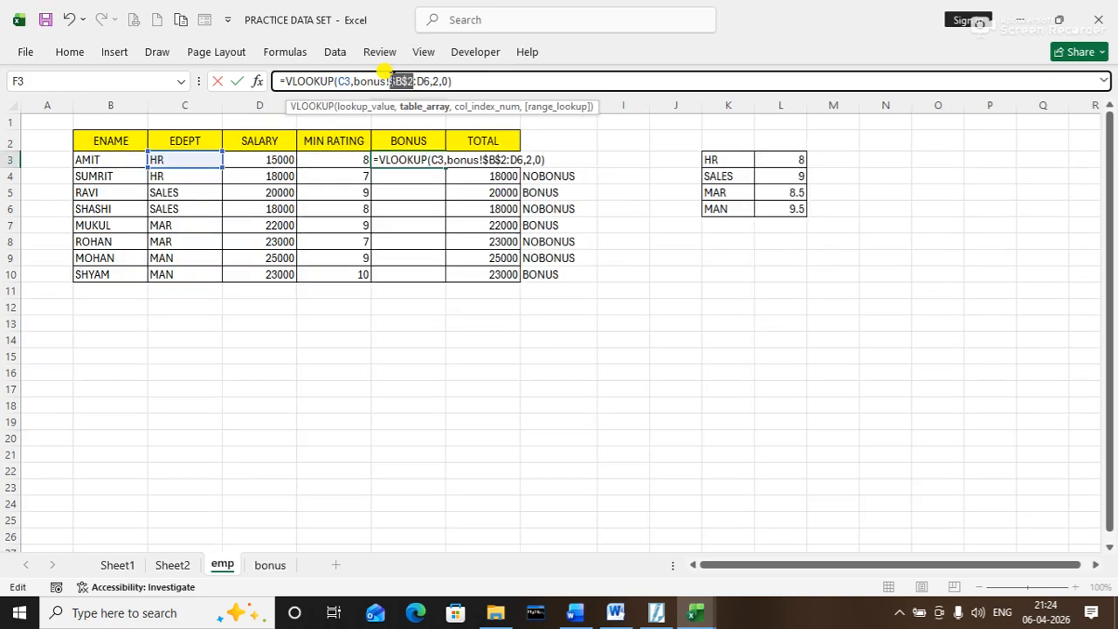
left_click(421, 81)
key("F4")
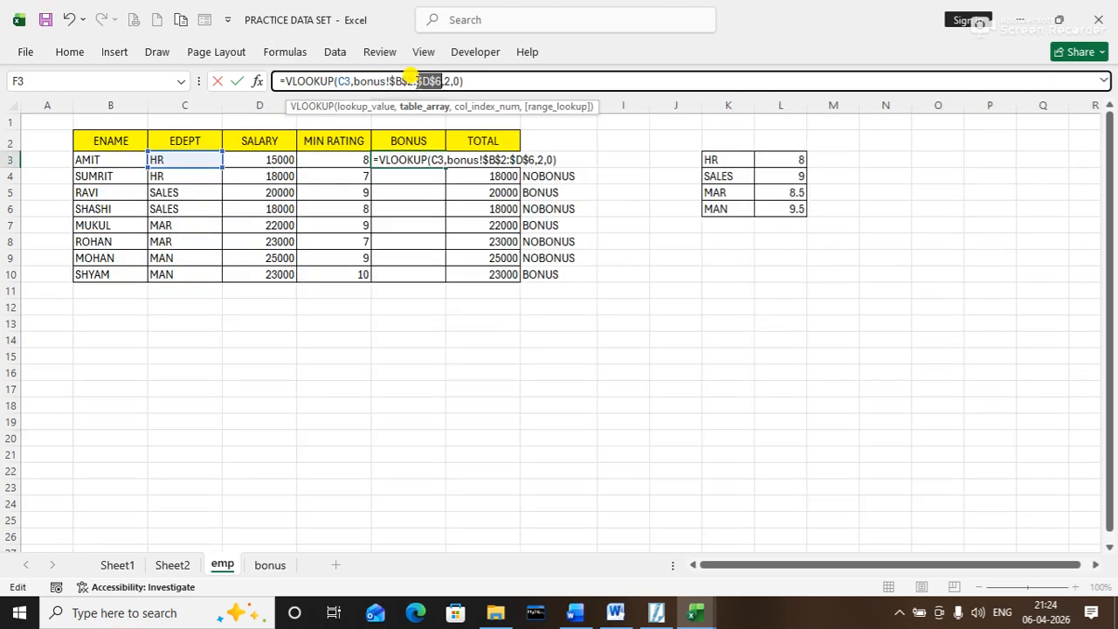
key("Return")
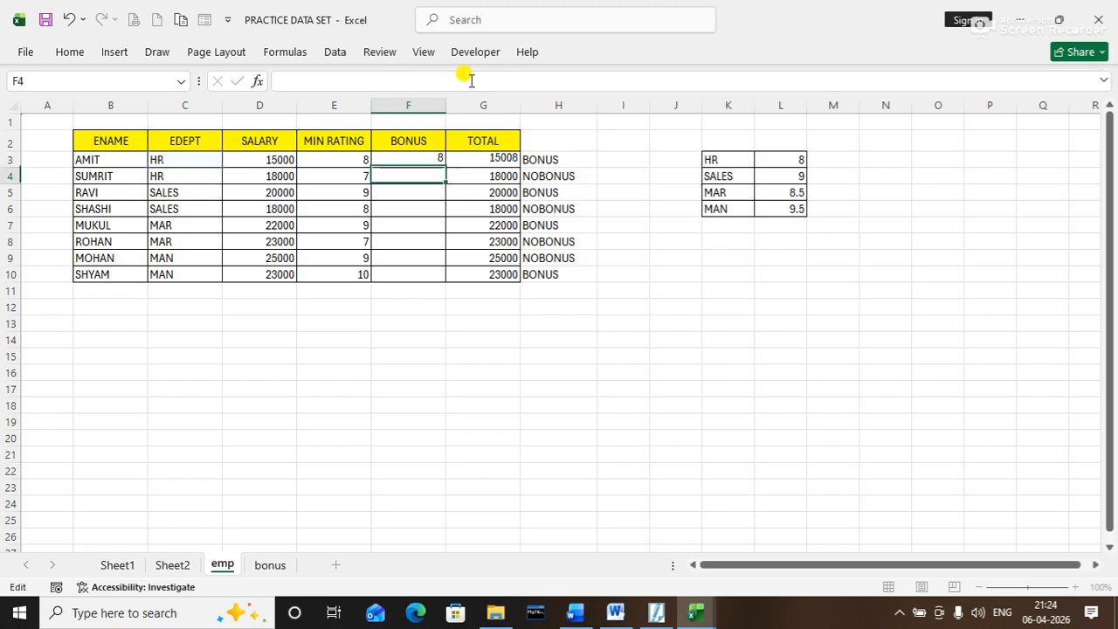
Wrap F3's VLOOKUP in an IF that tests whether it is <=E3, returning "BONUS" if true and "" if false
left_click(424, 160)
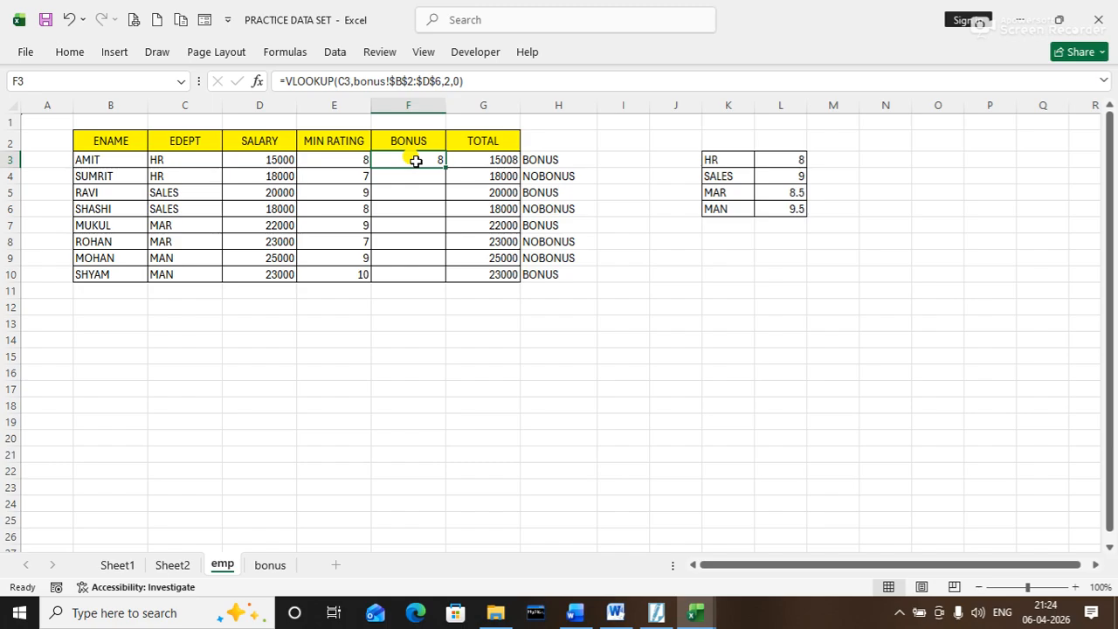
left_click(287, 82)
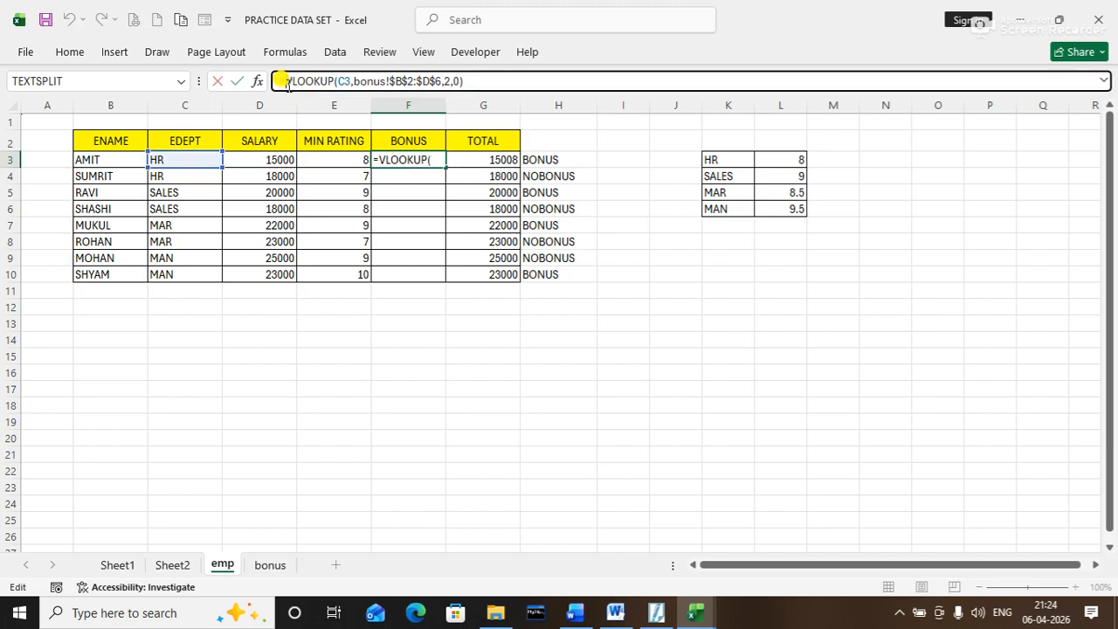
type("IF(")
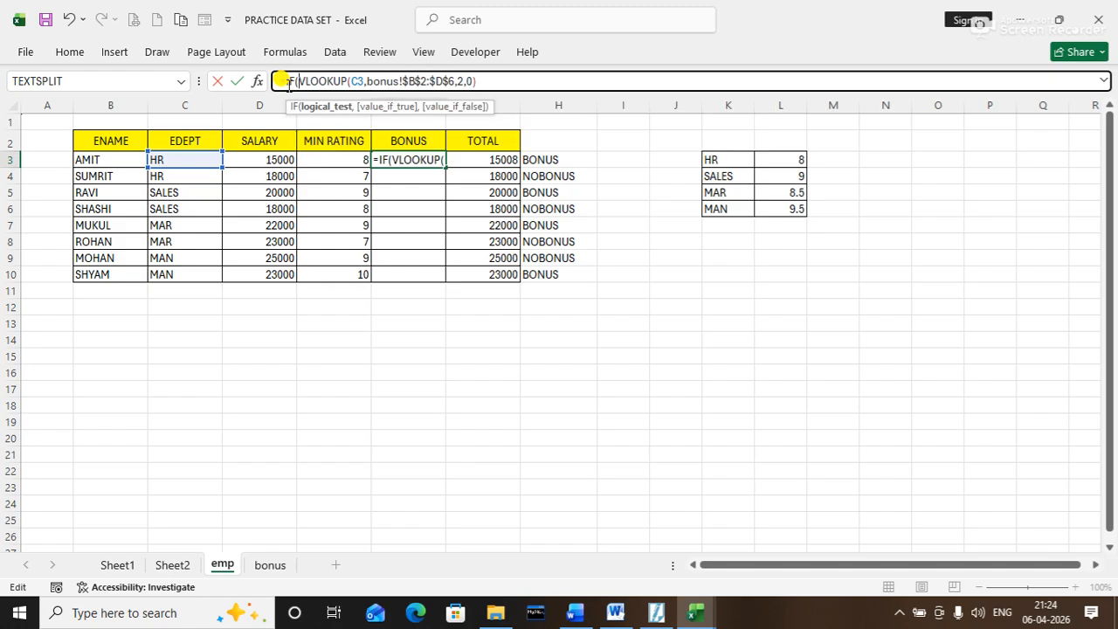
left_click(483, 82)
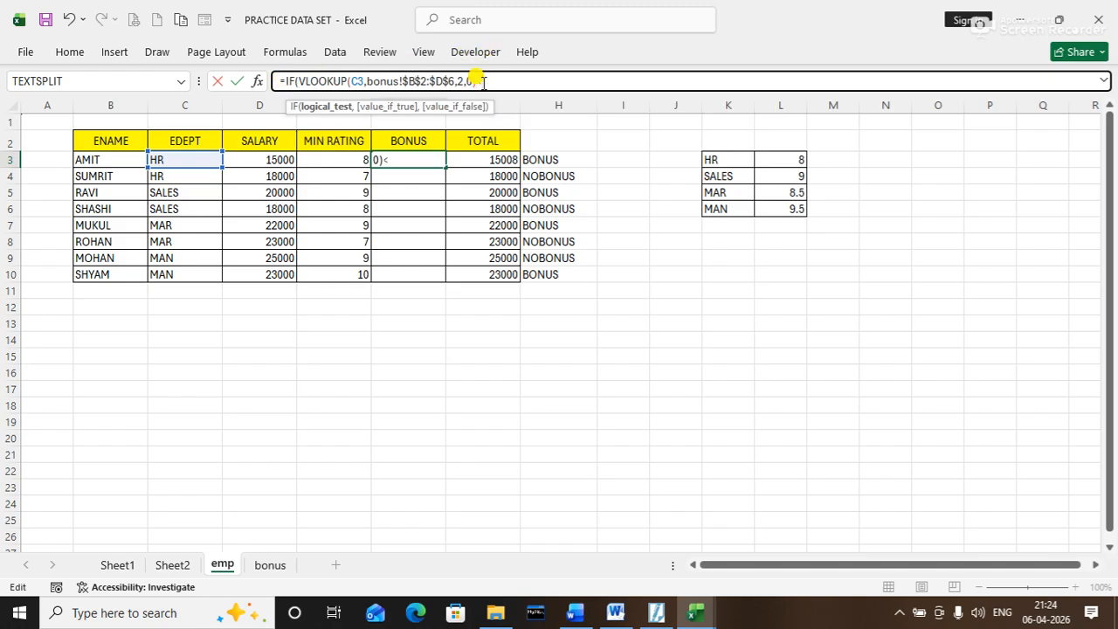
type("<=")
left_click(356, 160)
type(",")
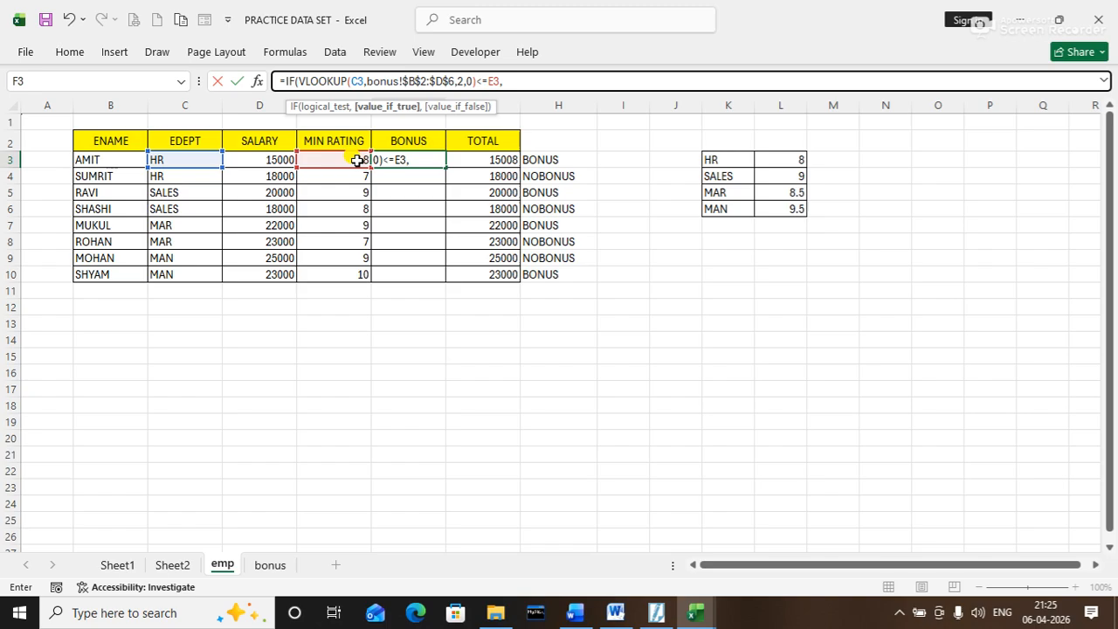
type("\"BONUS\",\"")
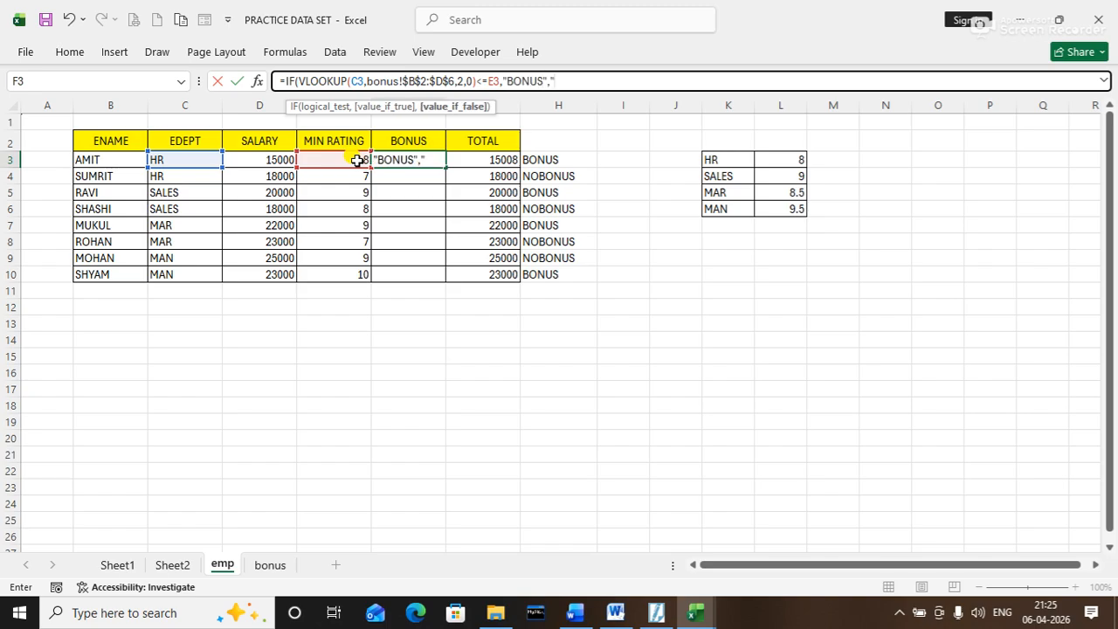
type("\")")
key("Return")
Copy the IF and VLOOKUP formula from F3 down through F10 for all employees
left_click(399, 159)
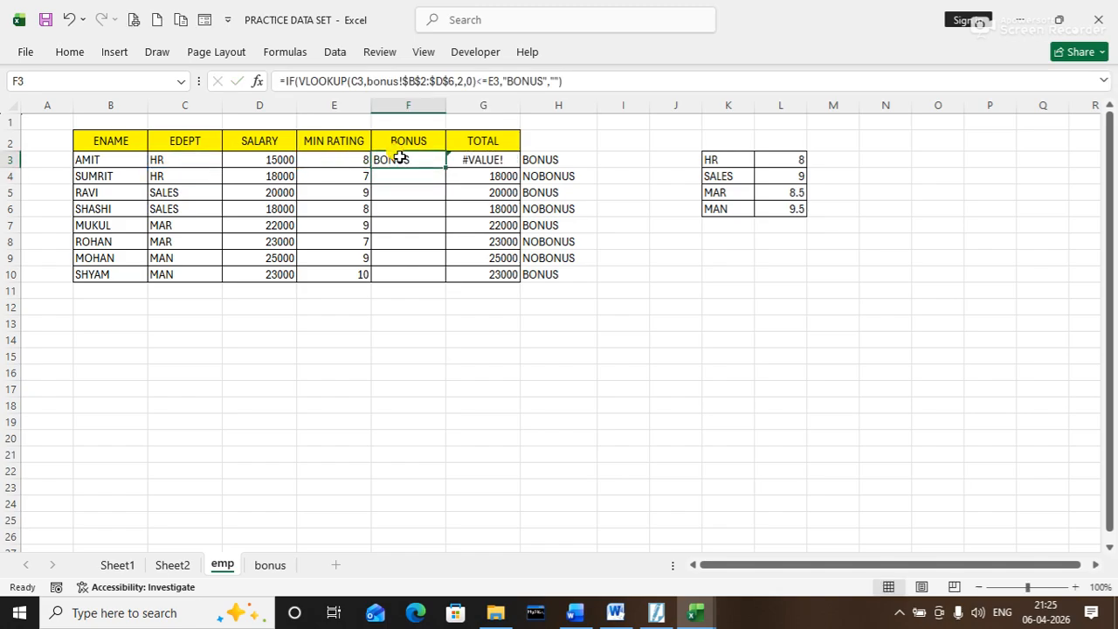
left_click_drag(444, 164, 451, 288)
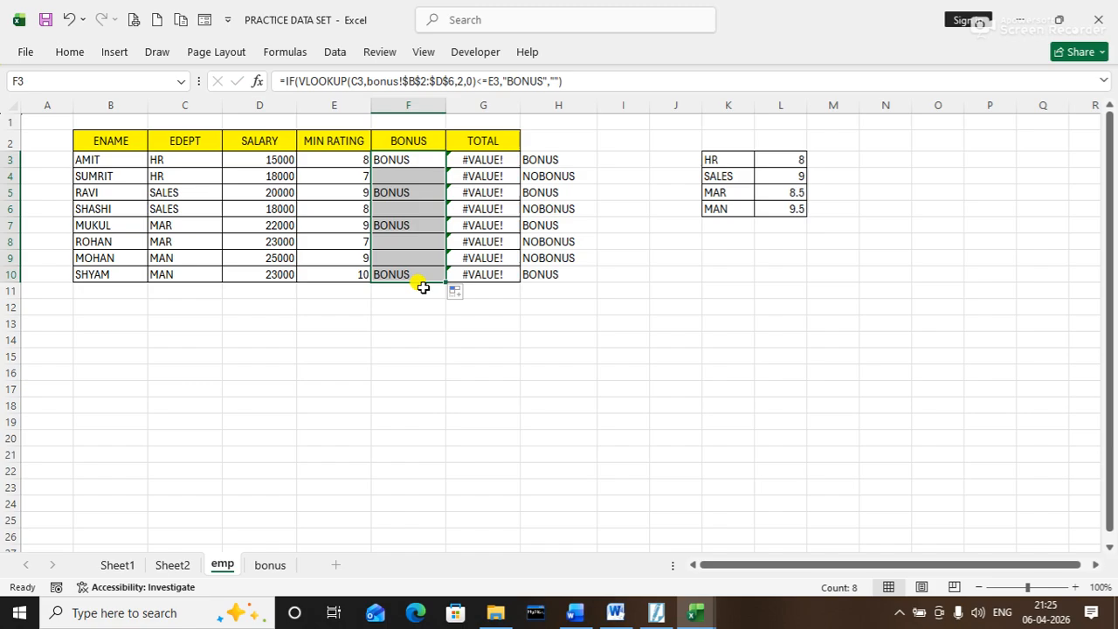
left_click(407, 352)
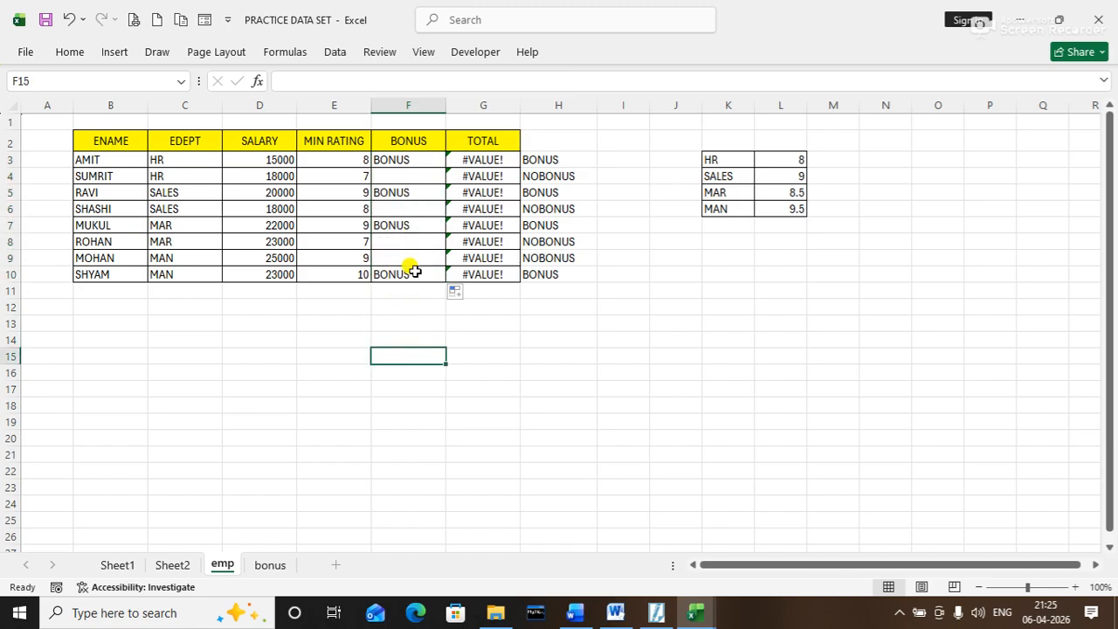
Replace the "BONUS" text in F3's IF formula with a nested VLOOKUP that uses department cell C3 as the lookup value
left_click(398, 161)
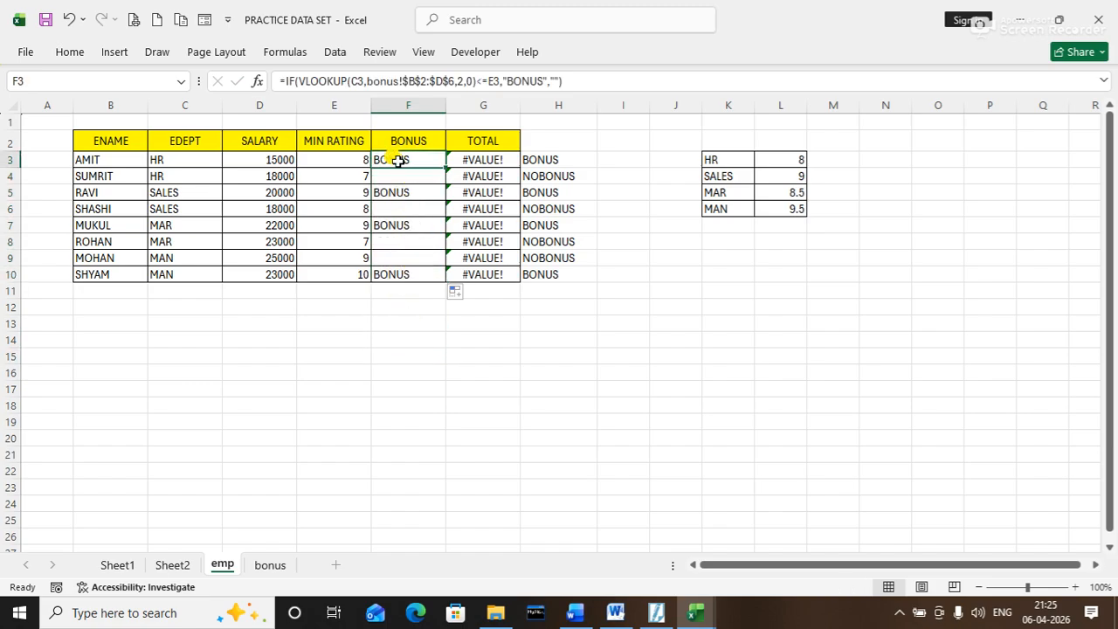
left_click(539, 79)
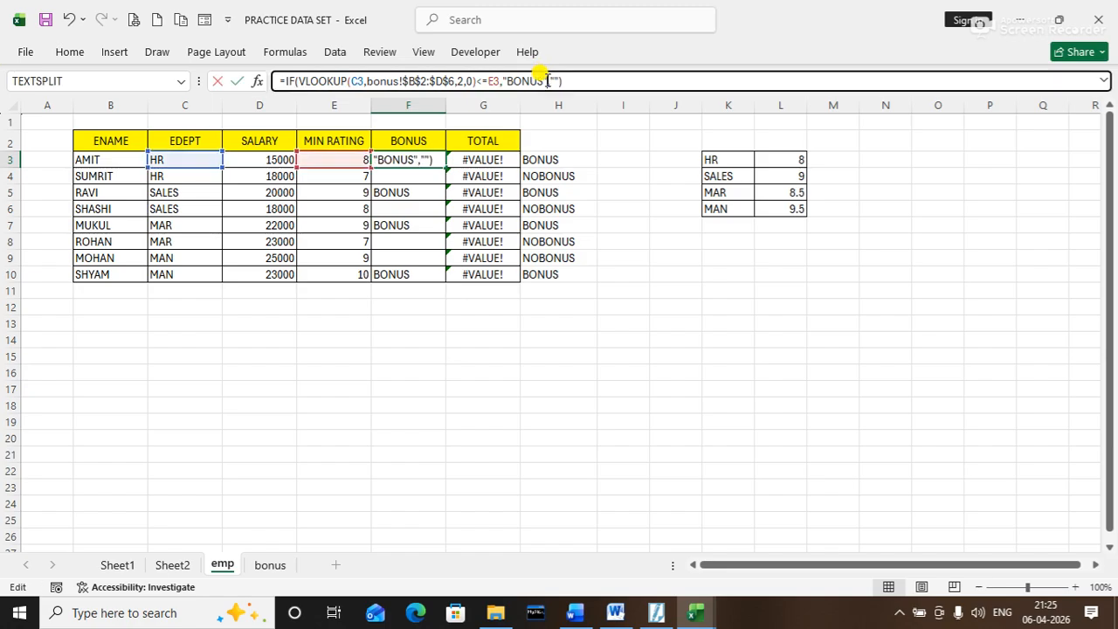
key("BackSpace")
key("BackSpace")
key("BackSpace")
key("BackSpace")
key("BackSpace")
key("BackSpace")
key("BackSpace")
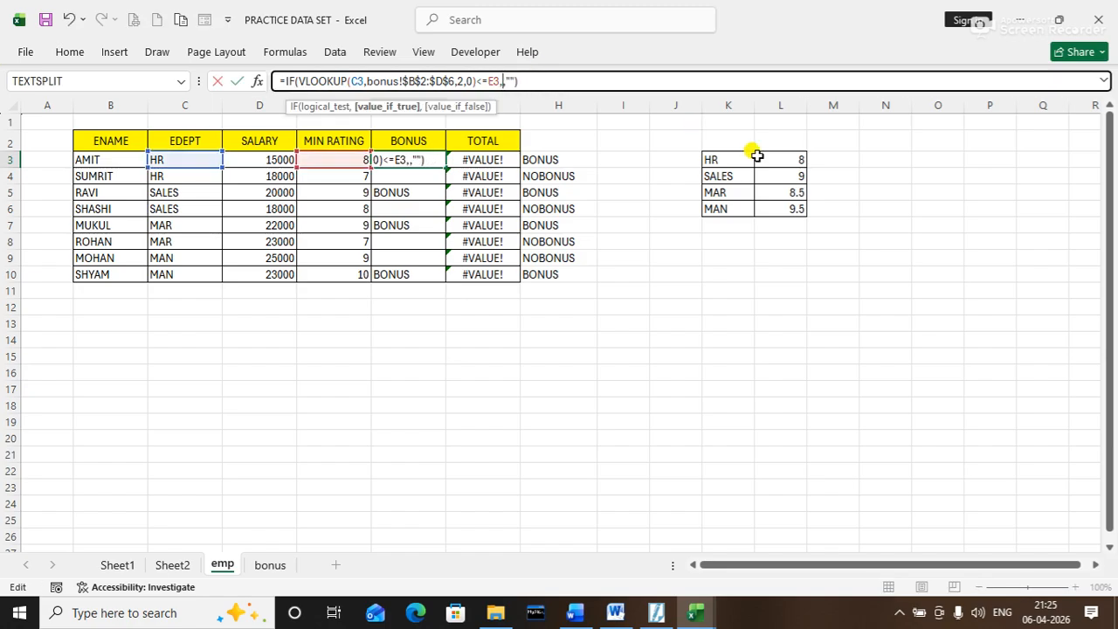
type("VLO")
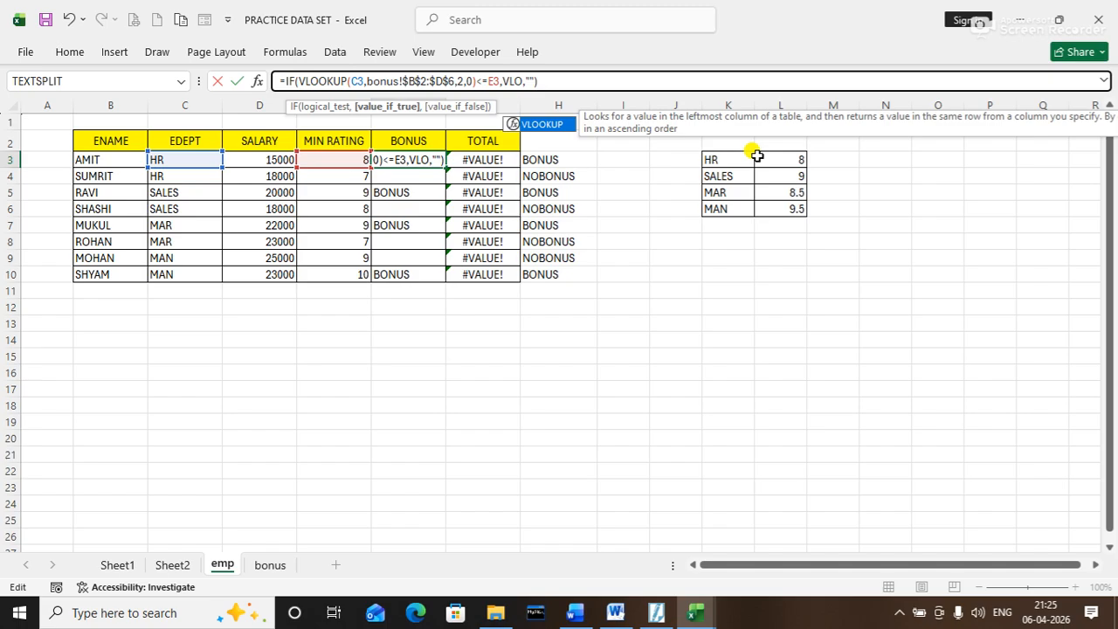
key("Tab")
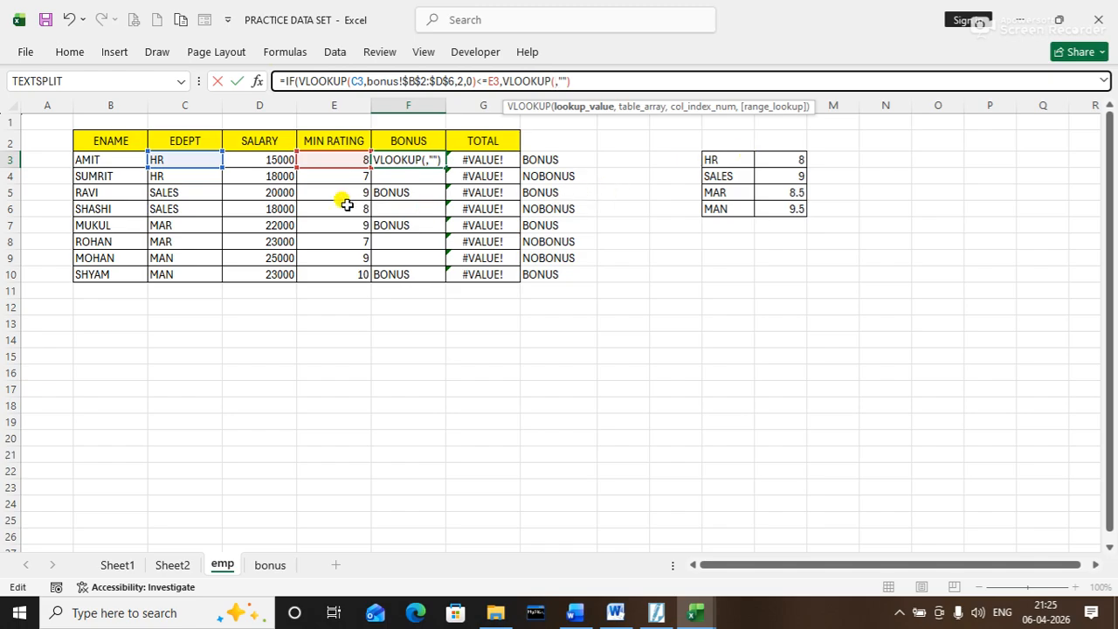
left_click(175, 158)
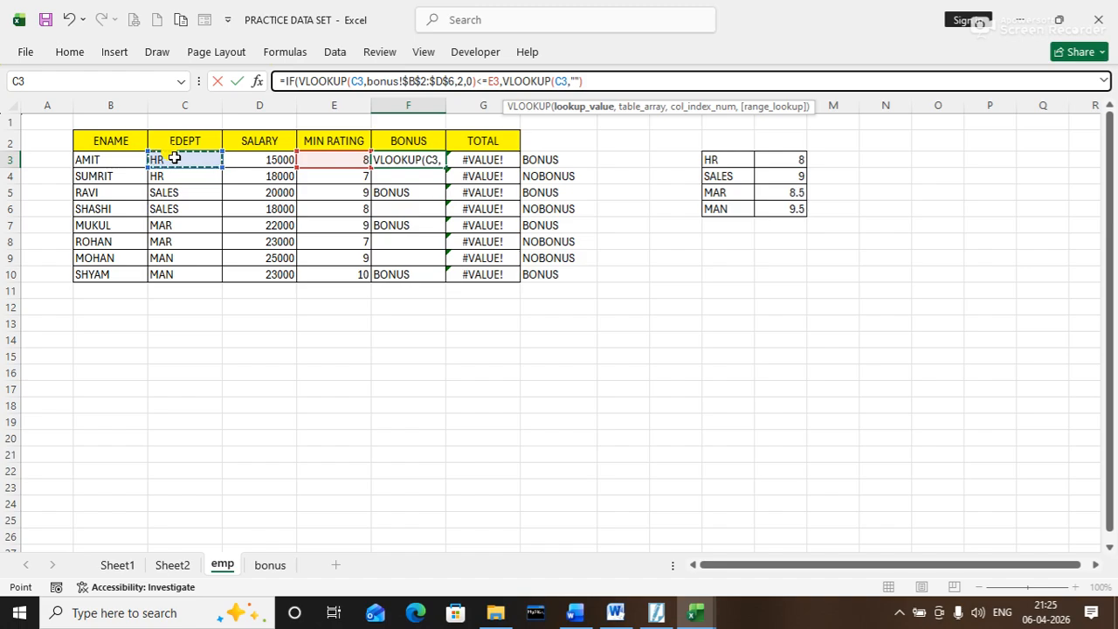
type(",")
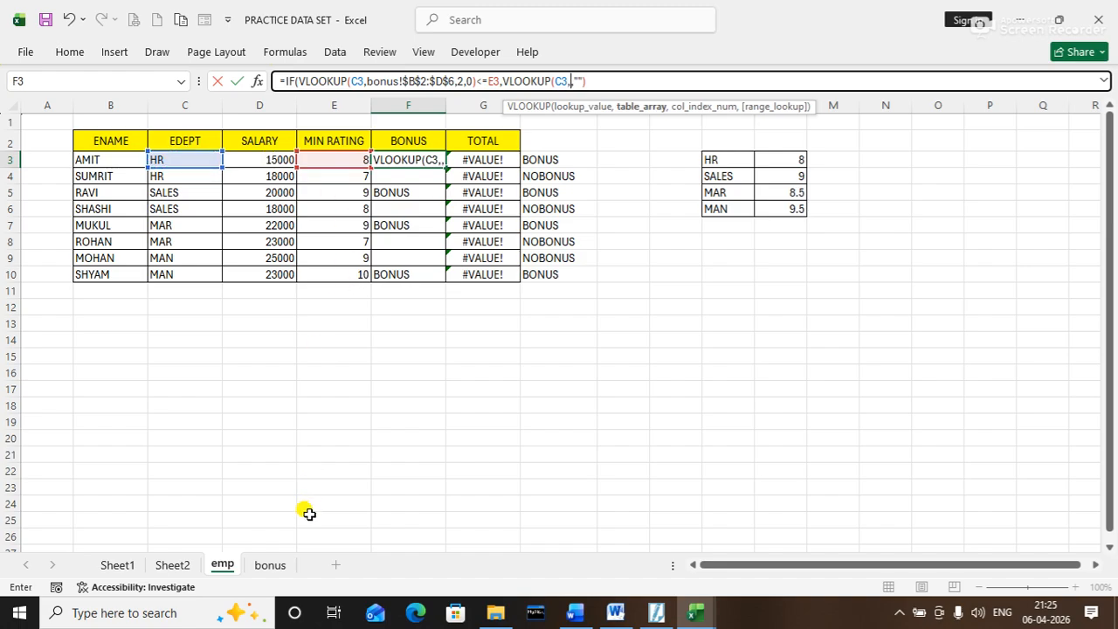
Complete the nested VLOOKUP with range B2:D6 on the bonus sheet, column index 3 and exact match 0
left_click(269, 566)
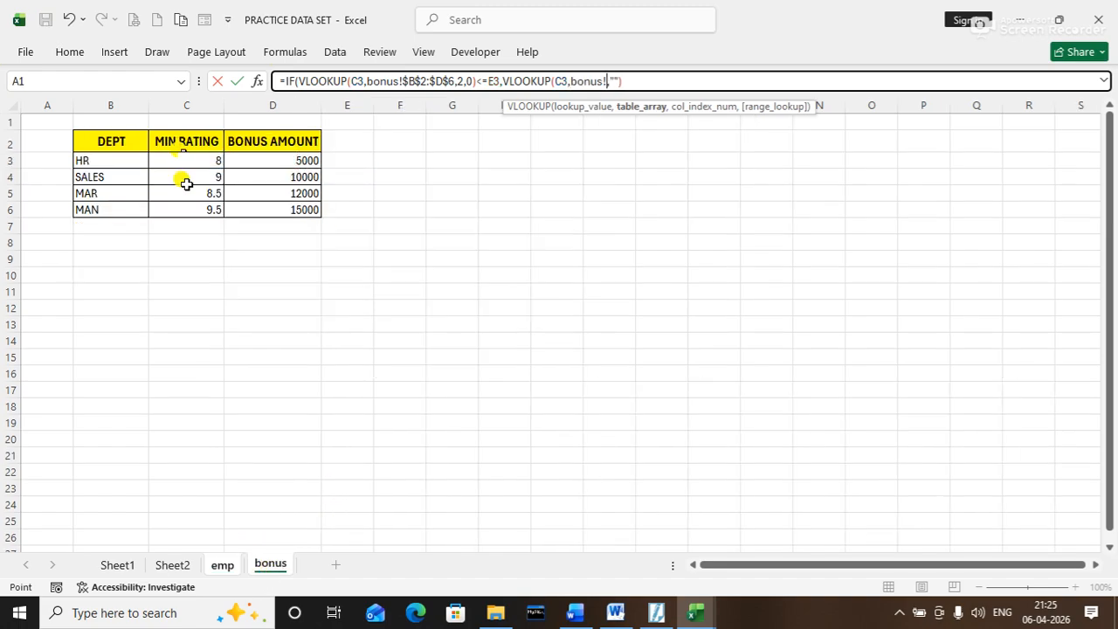
left_click_drag(113, 141, 293, 210)
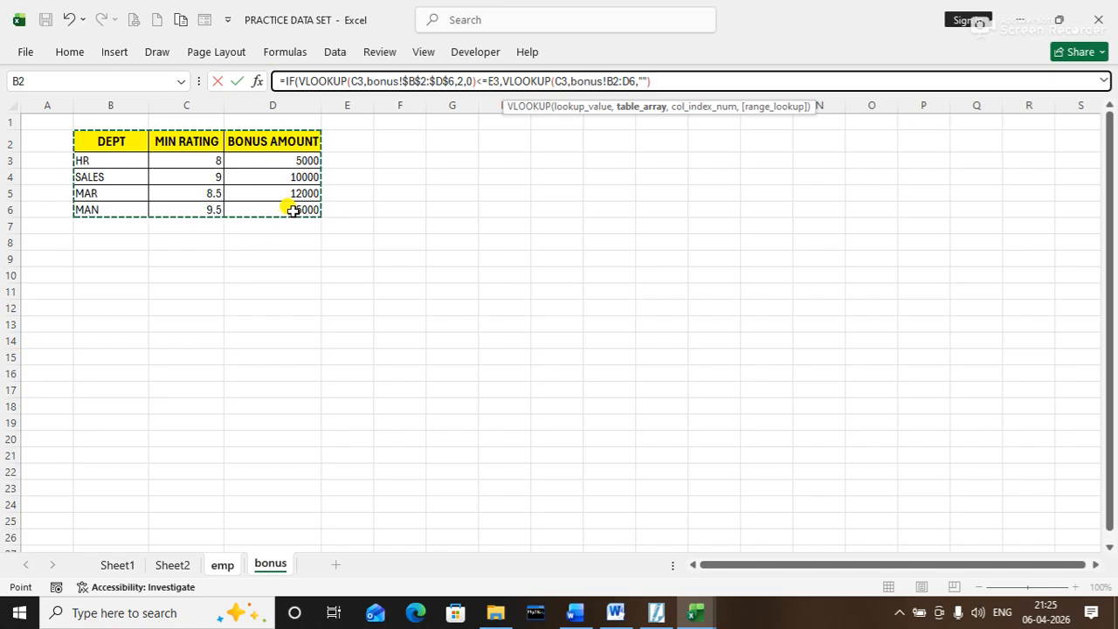
type(",")
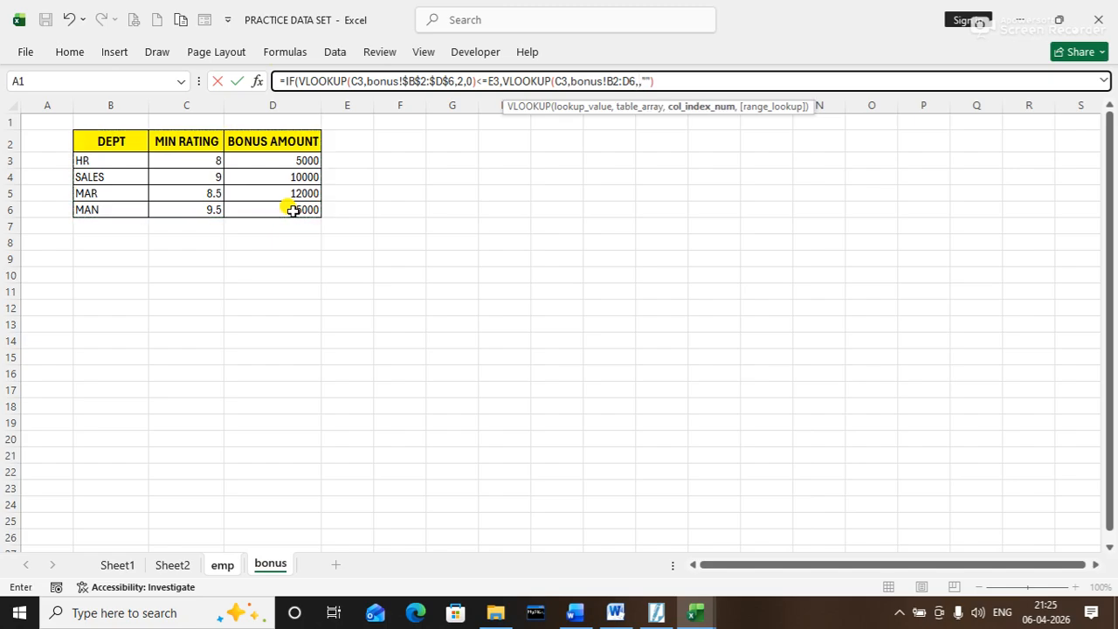
type("3,0")
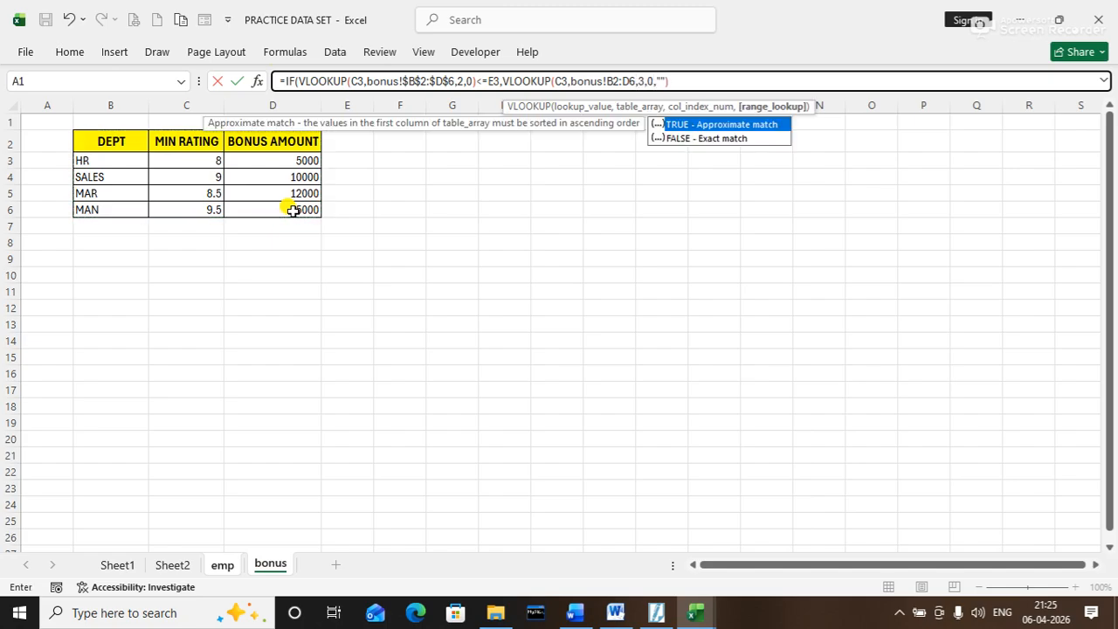
key("Escape")
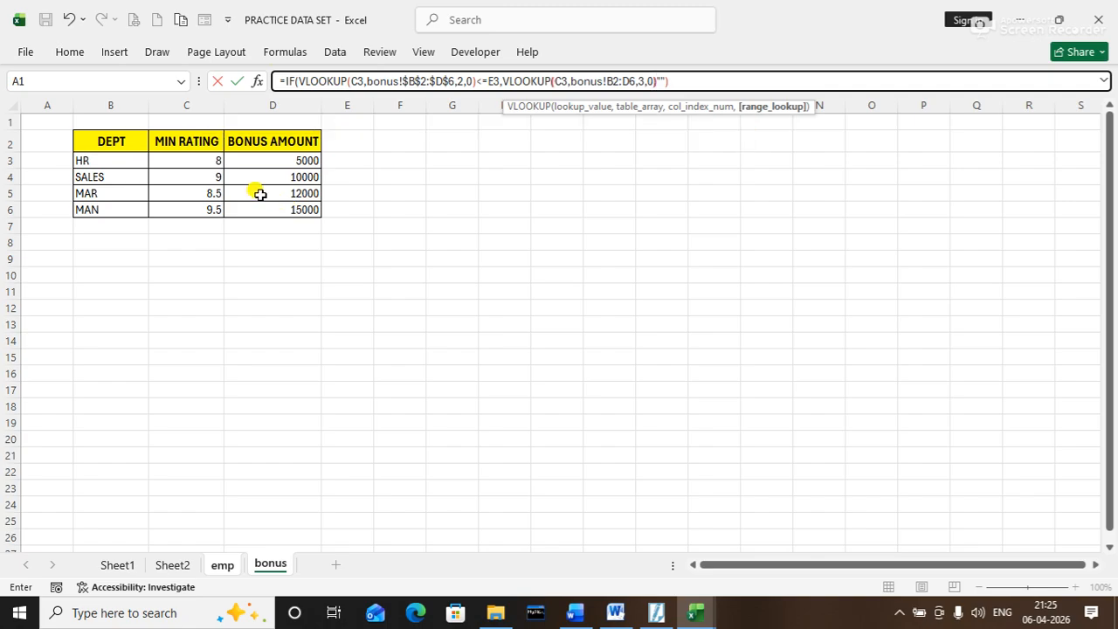
type(")")
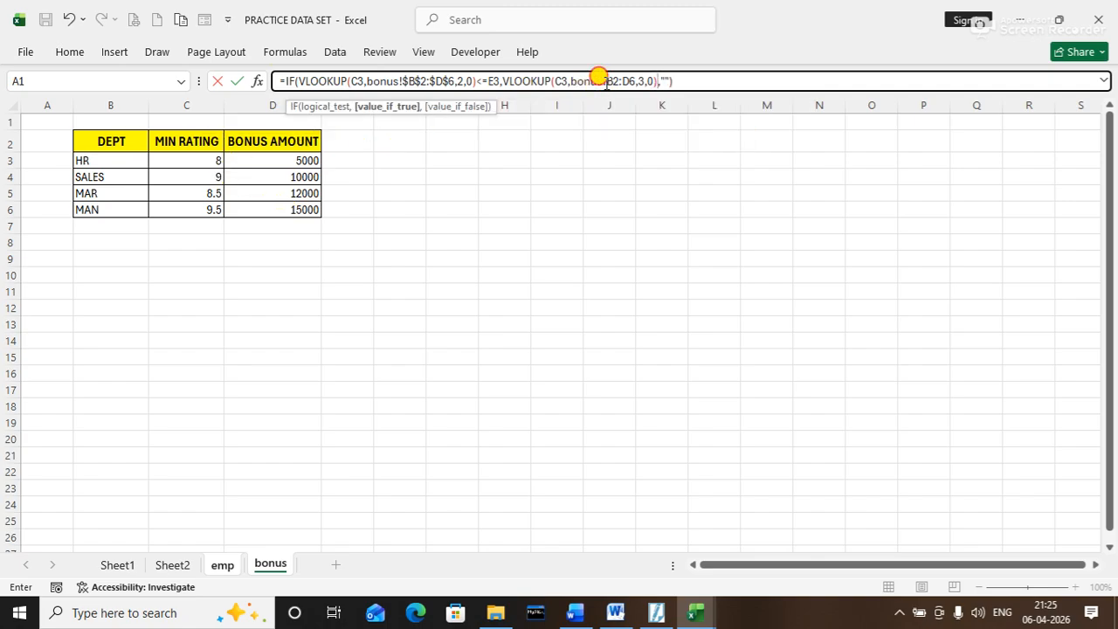
Make the nested VLOOKUP's bonus sheet range absolute as $B$2:$D$6 and enter F3's formula
left_click(606, 81)
left_click_drag(621, 80, 643, 81)
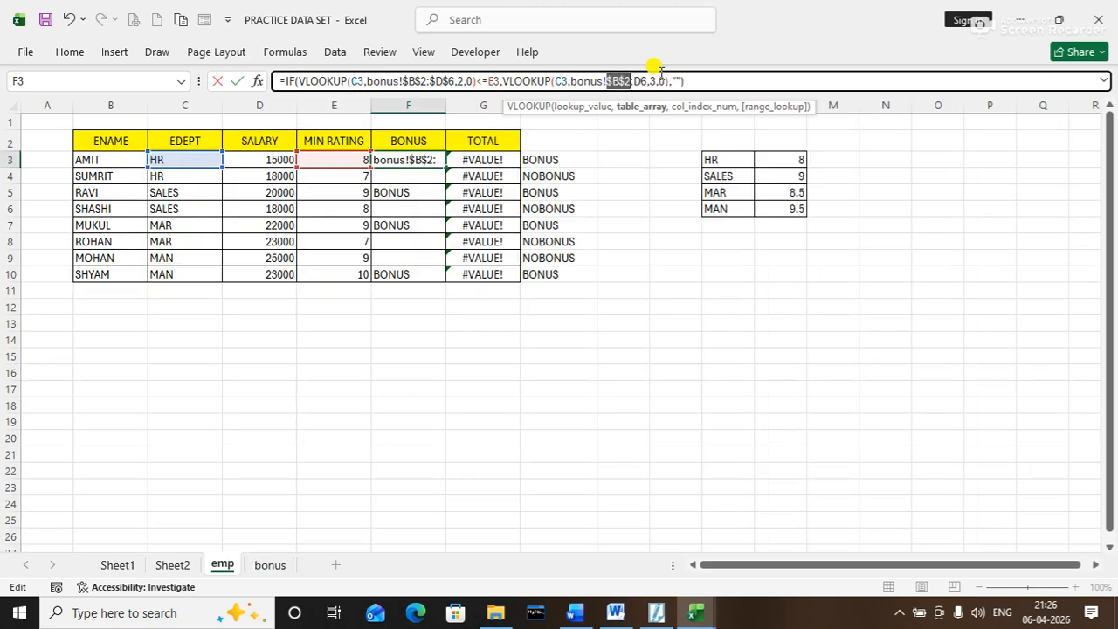
key("F4")
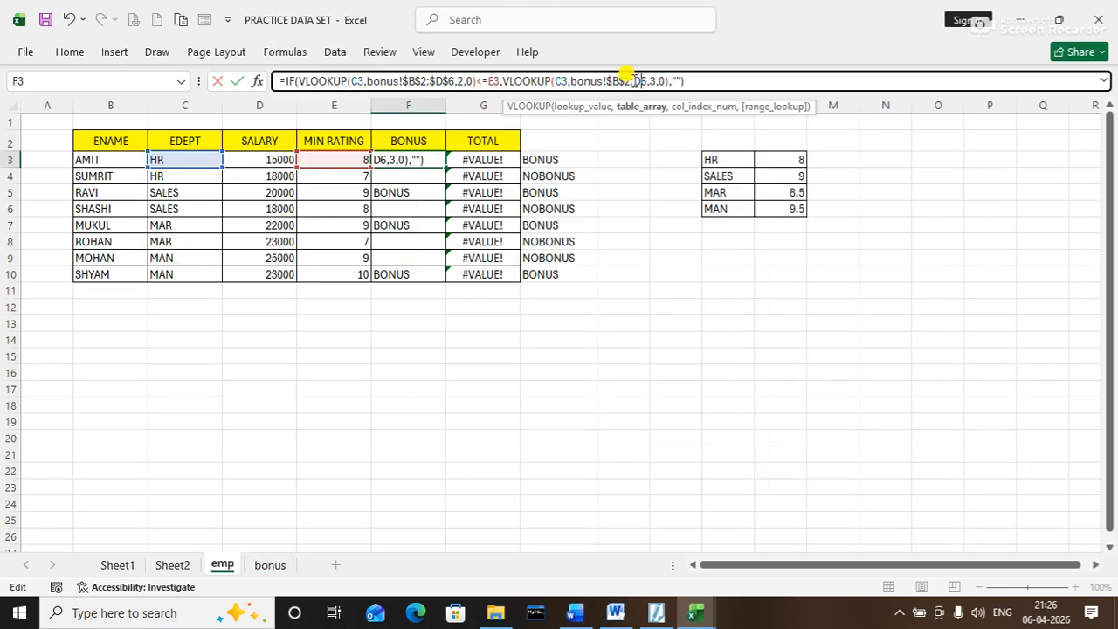
left_click_drag(636, 81, 653, 80)
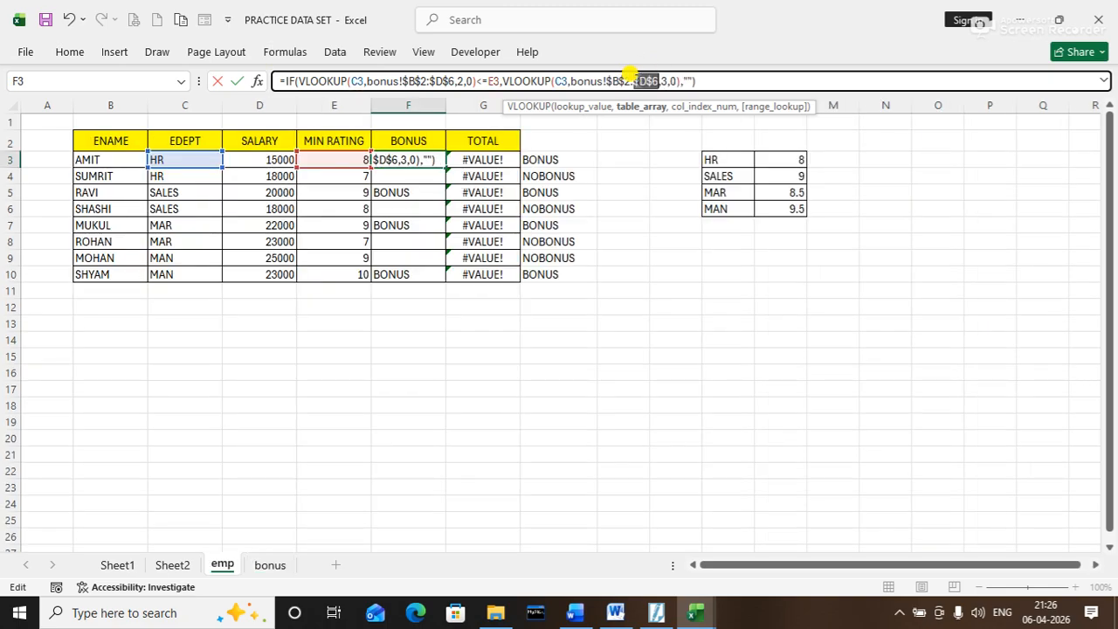
key("F4")
left_click(708, 81)
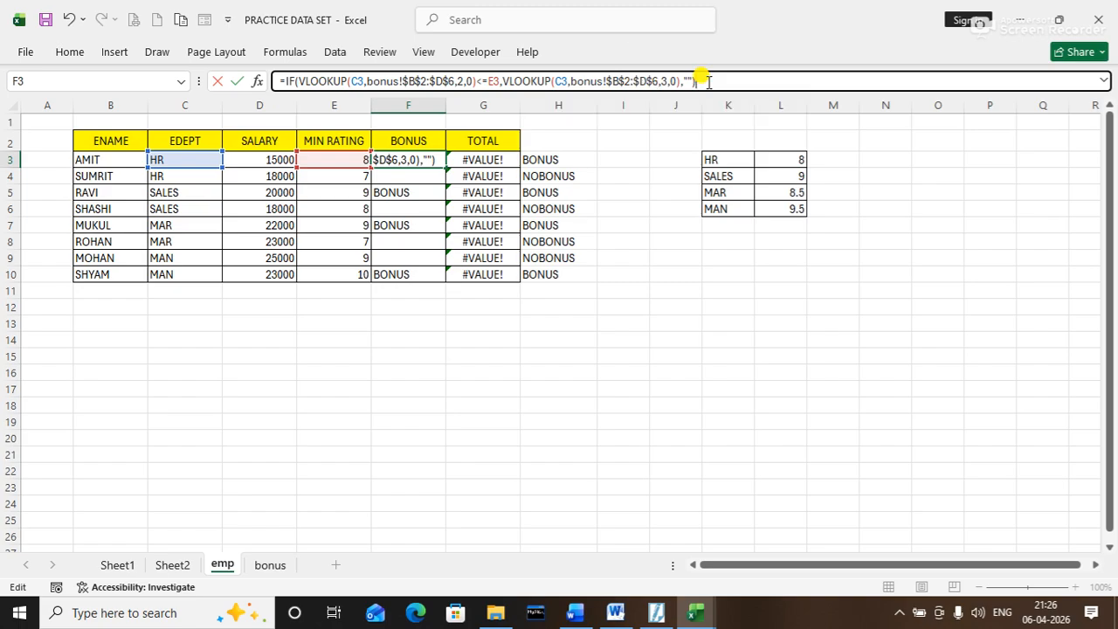
key("Return")
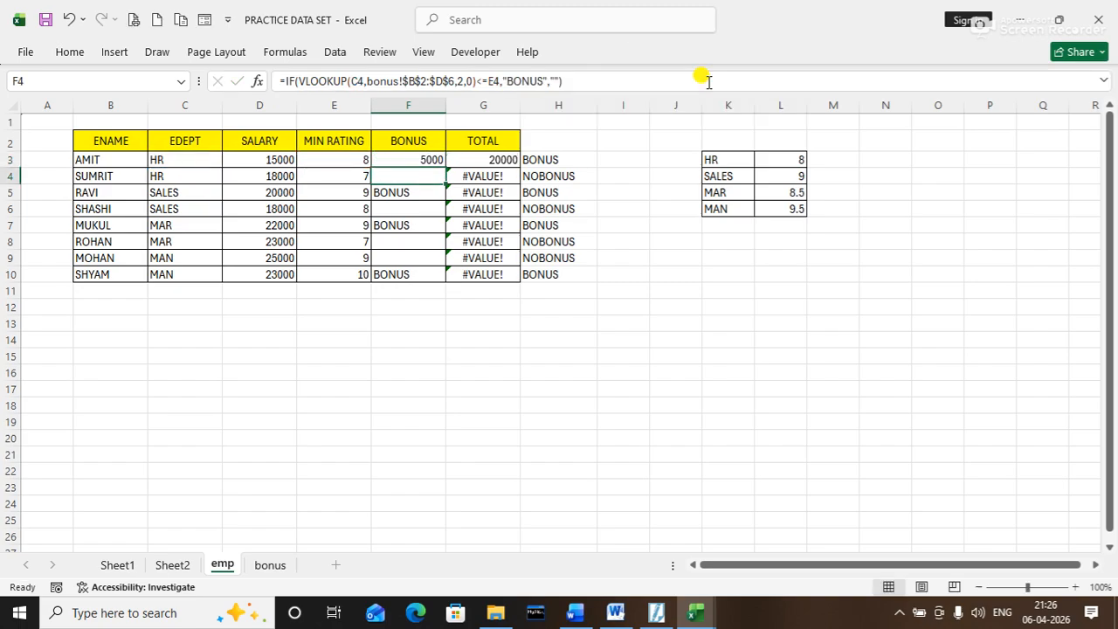
Copy F3's IF formula with the nested bonus-amount VLOOKUP down the BONUS column through F10
left_click(395, 160)
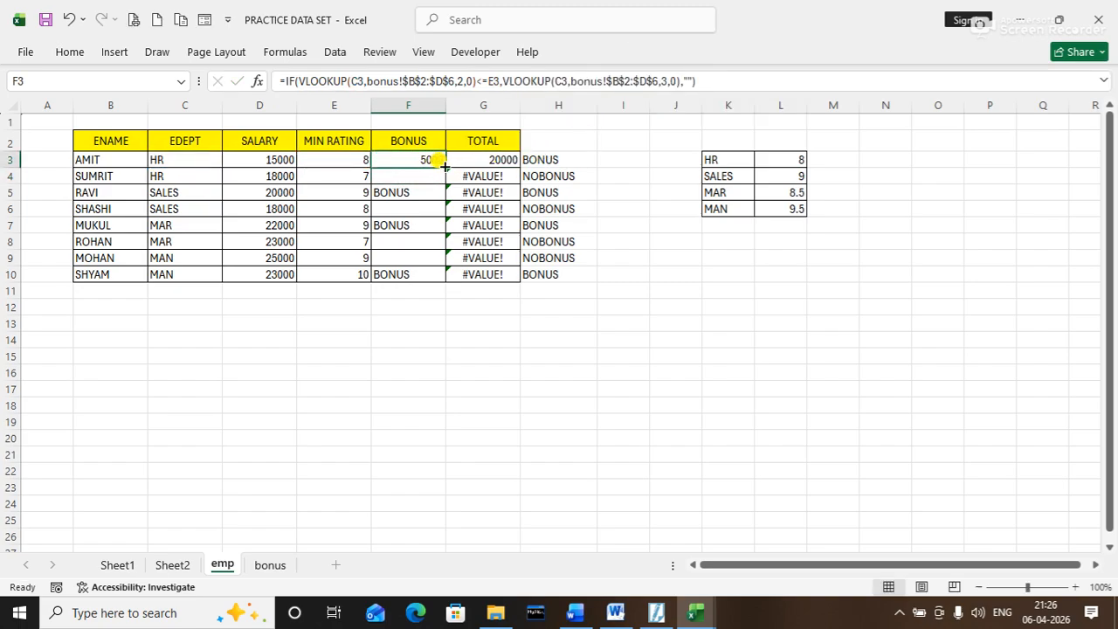
double_click(444, 167)
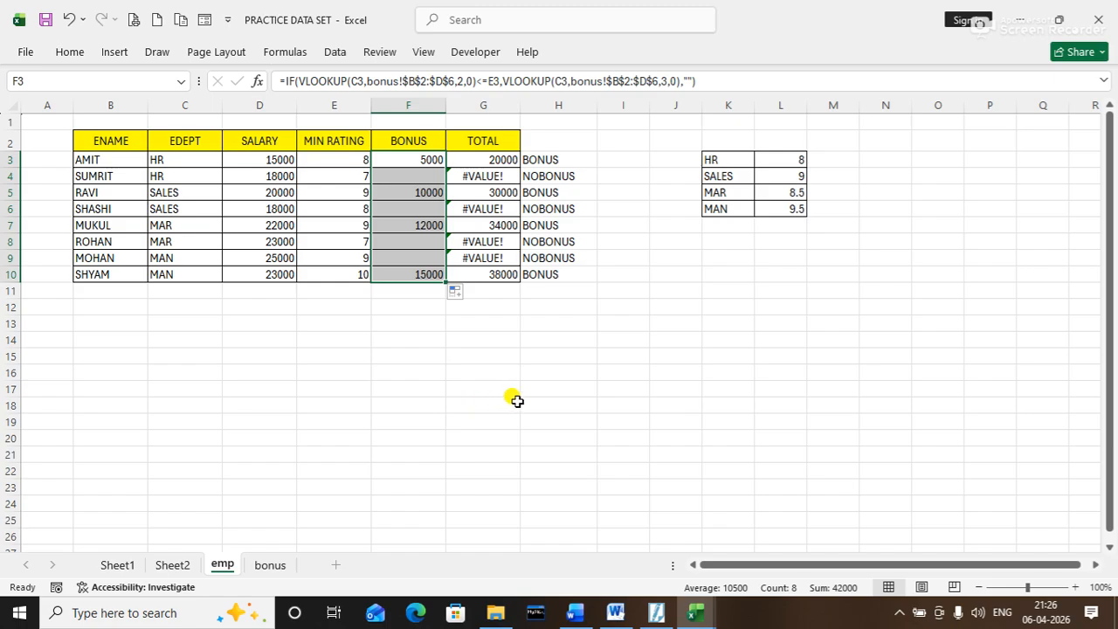
left_click(515, 401)
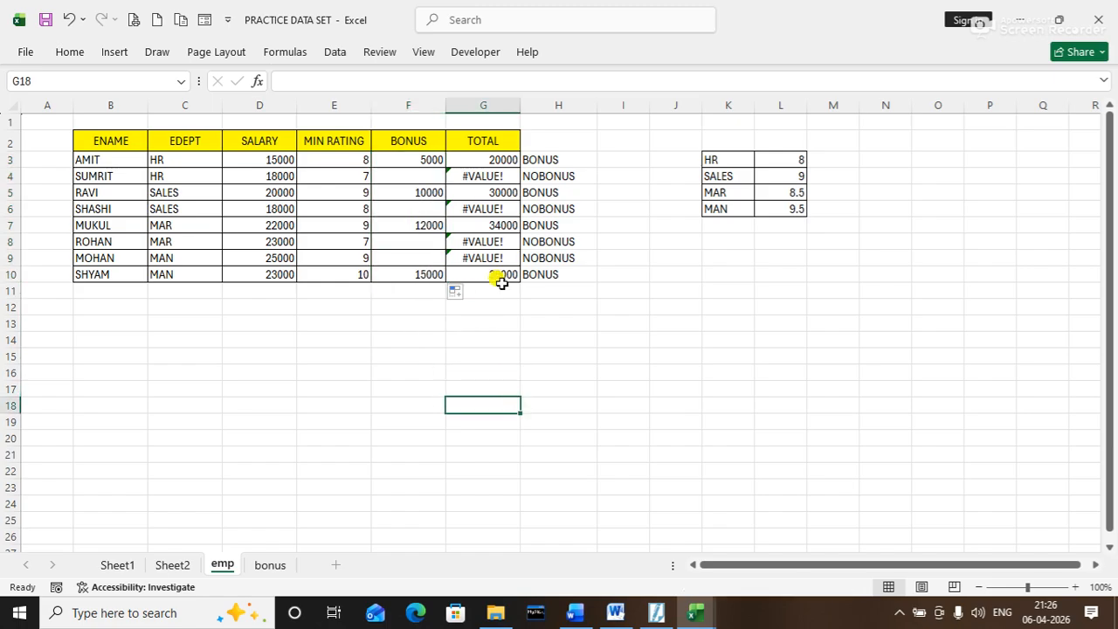
Wrap the TOTAL formula in G4 in IFERROR with an empty-text fallback: =IFERROR(D4+F4,"")
left_click(475, 175)
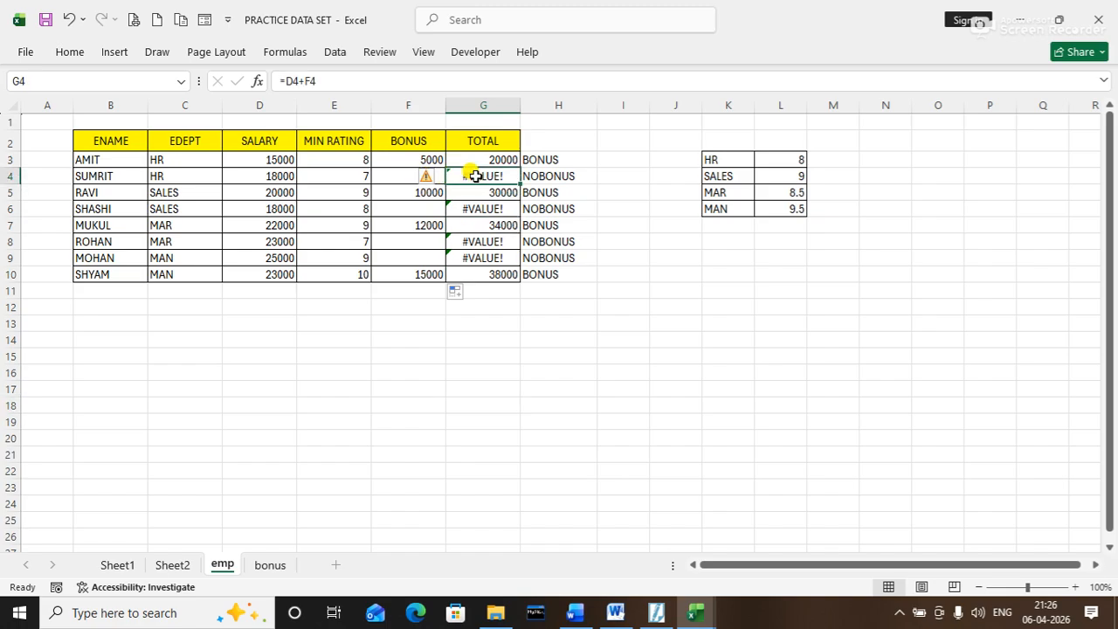
left_click(284, 81)
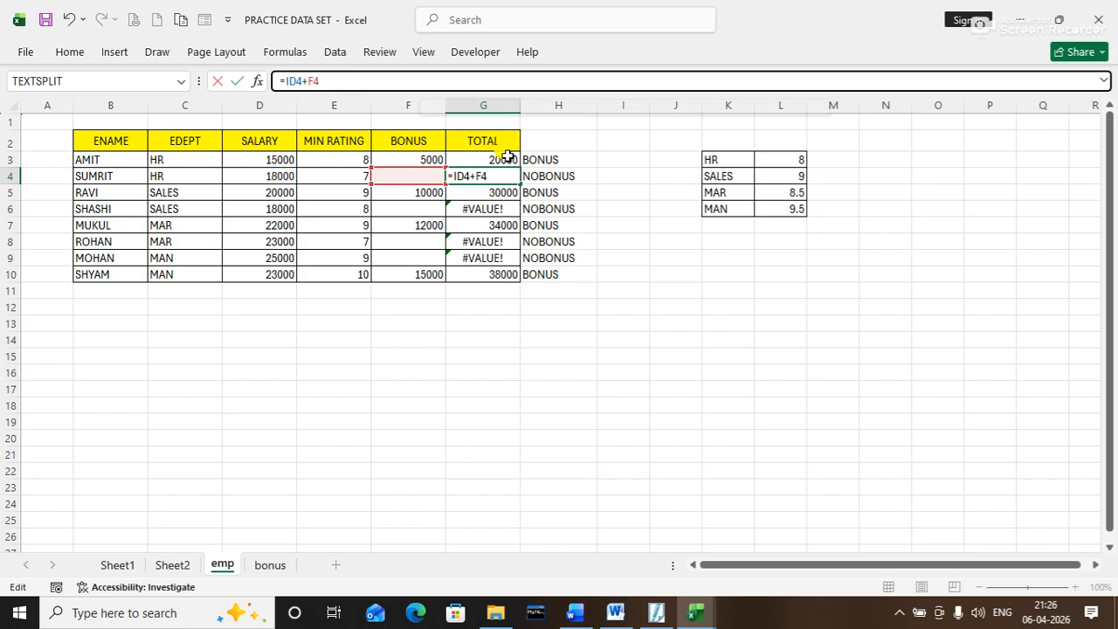
type("IF")
key("Down")
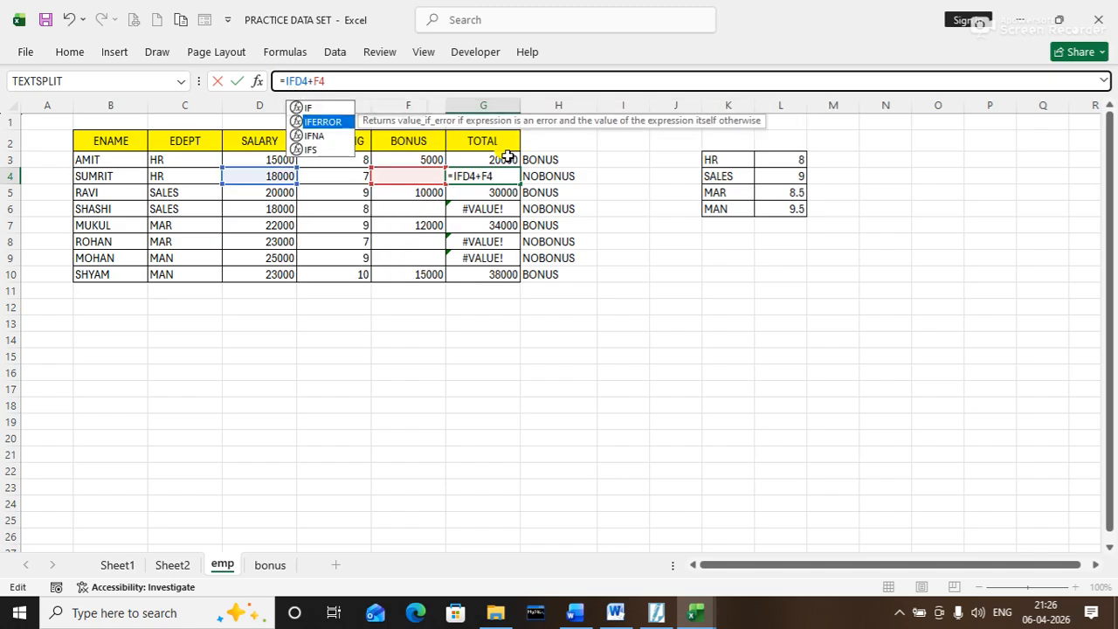
key("Tab")
left_click(378, 82)
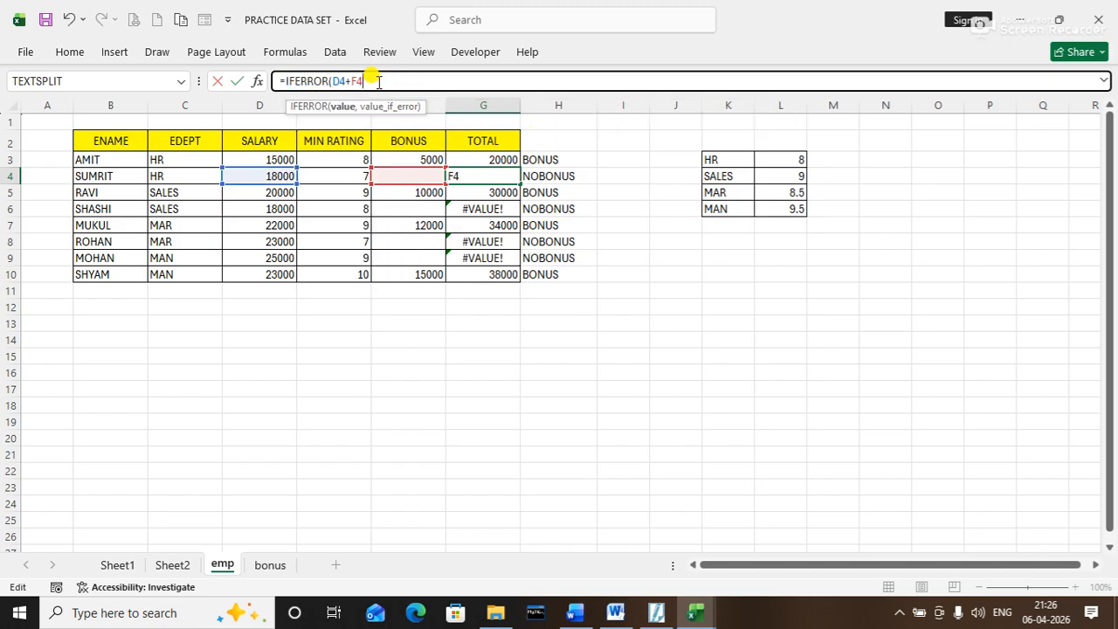
type(",\"\")")
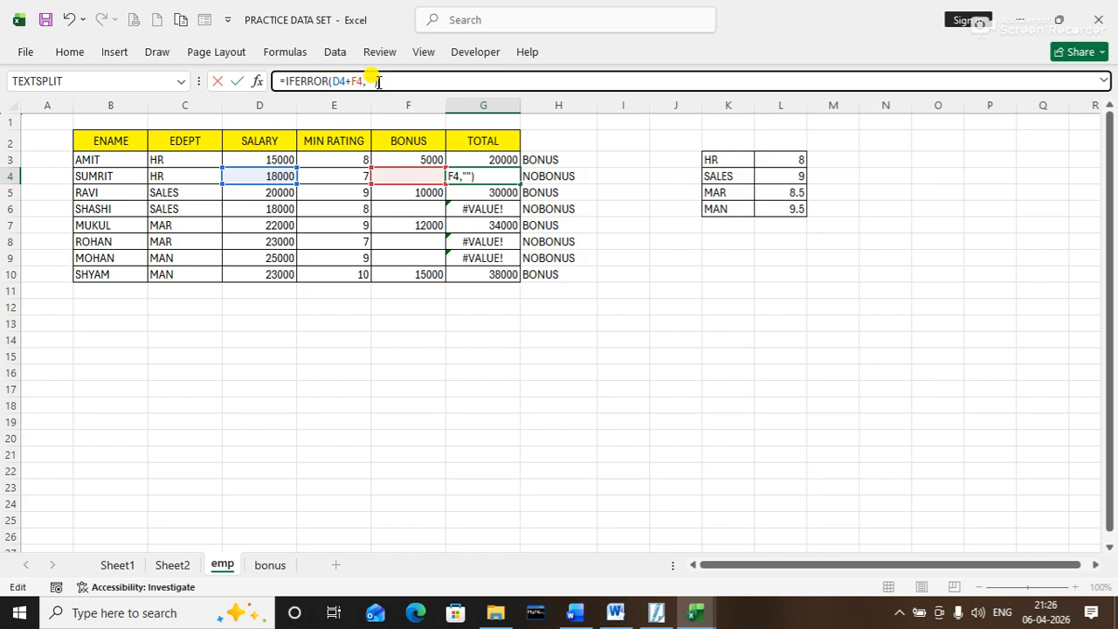
key("Return")
Copy the IFERROR formula from G4 down the TOTAL column through G10
left_click(483, 172)
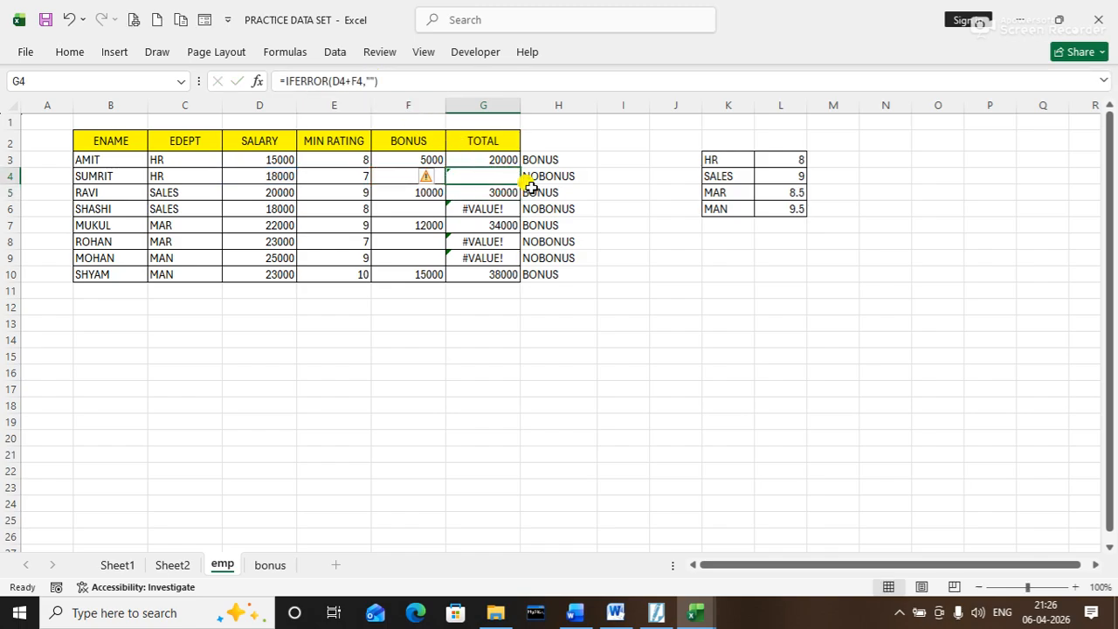
double_click(520, 183)
left_click(624, 373)
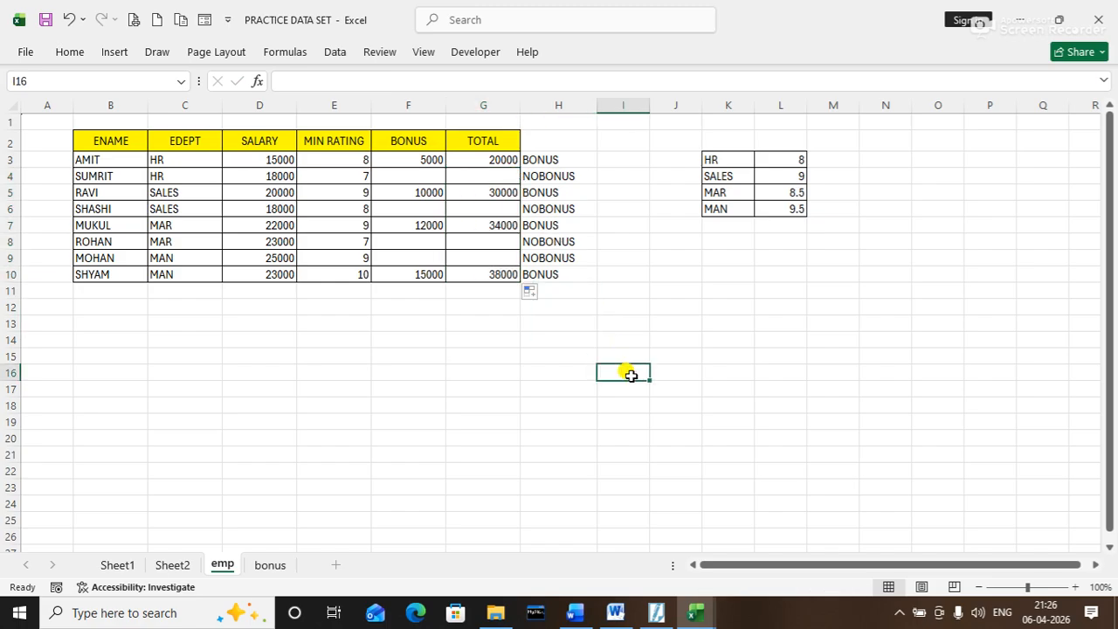
Review the TOTAL and BONUS formulas in row 3, the bonus sheet's table, and the employee ratings against the minimum ratings in L3:L6
left_click(493, 161)
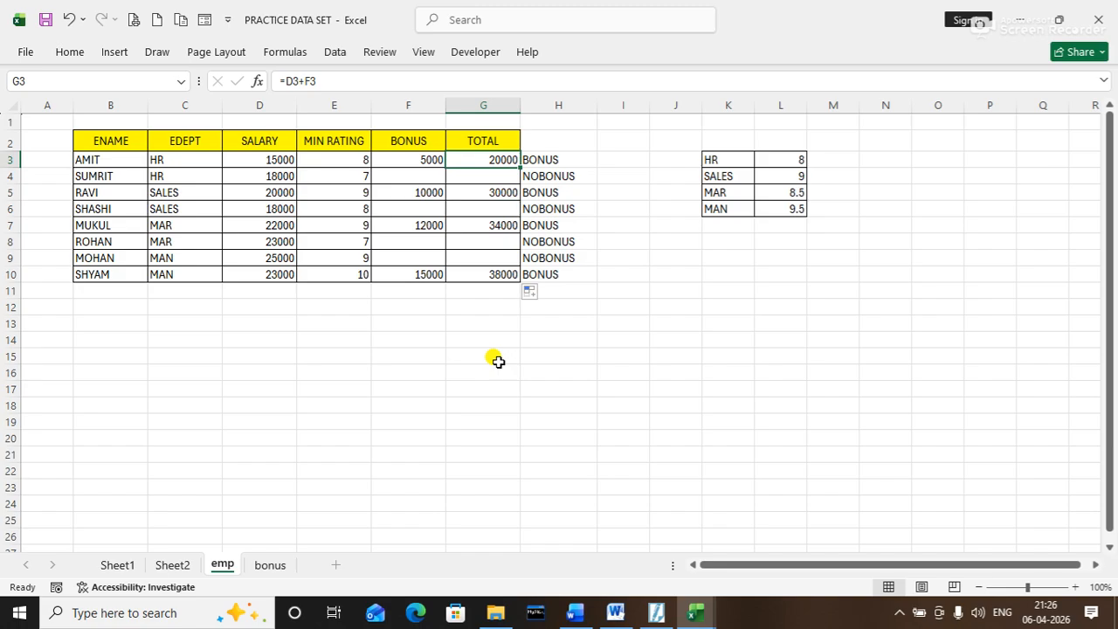
left_click(428, 157)
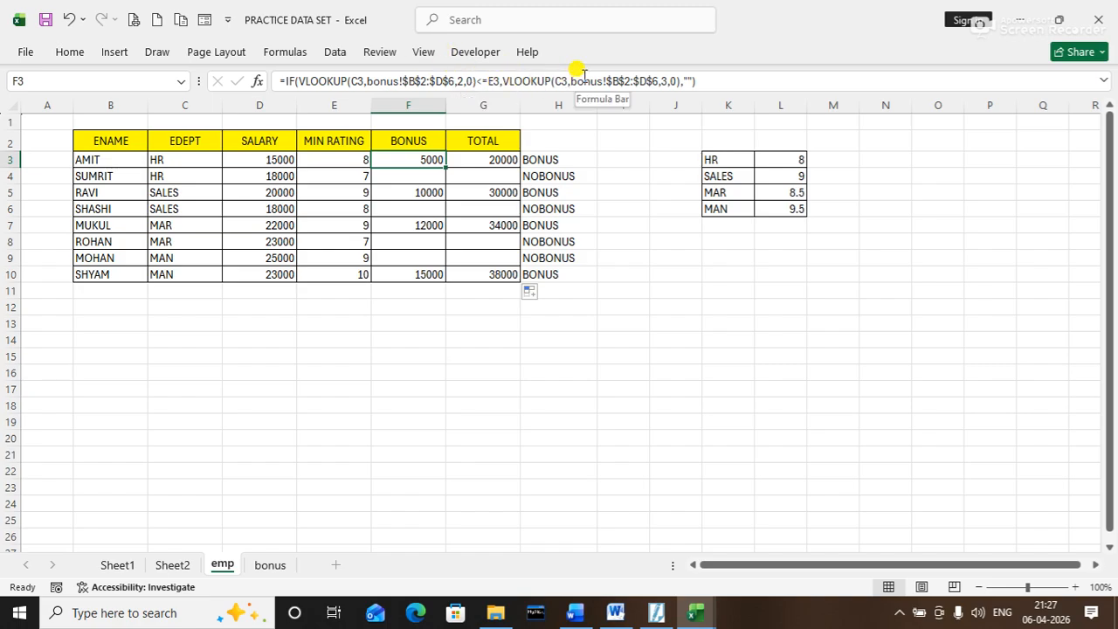
left_click(566, 384)
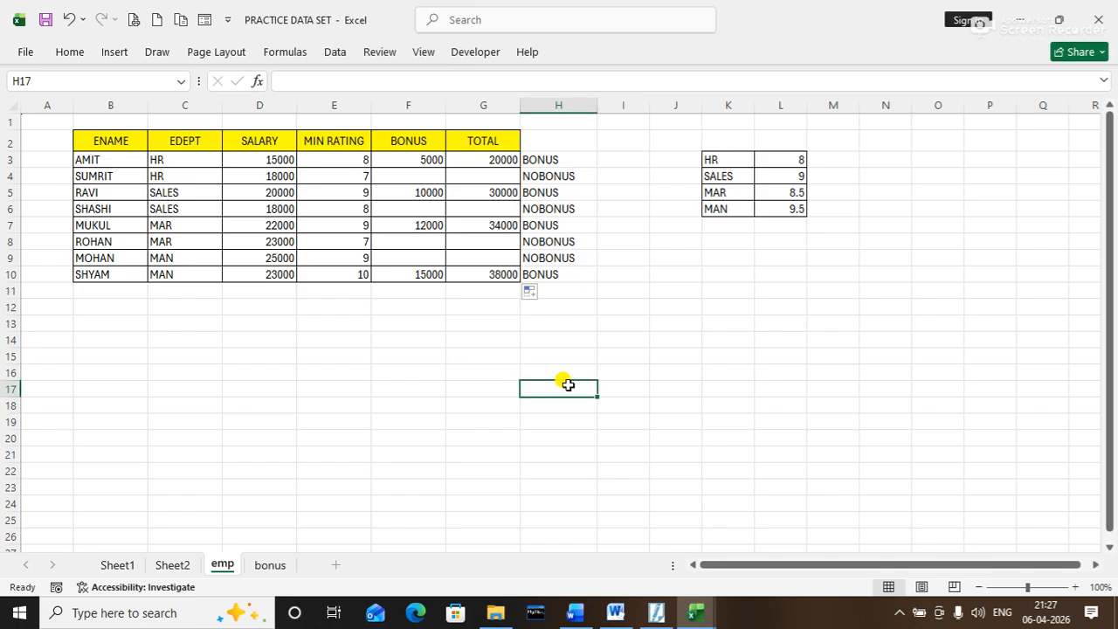
left_click(270, 564)
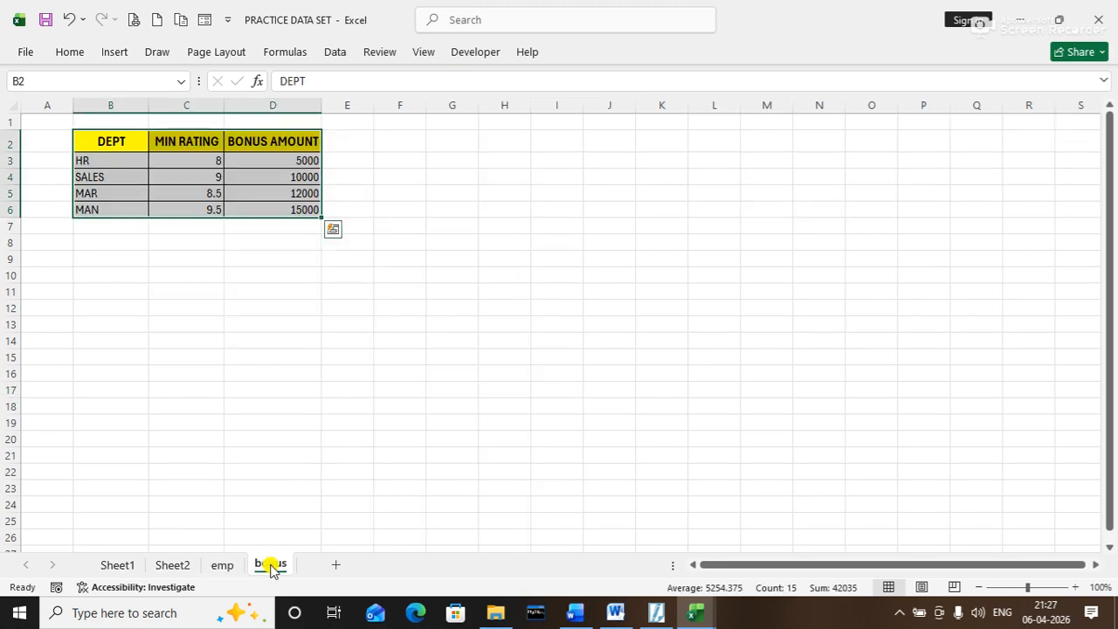
left_click(224, 569)
left_click(603, 340)
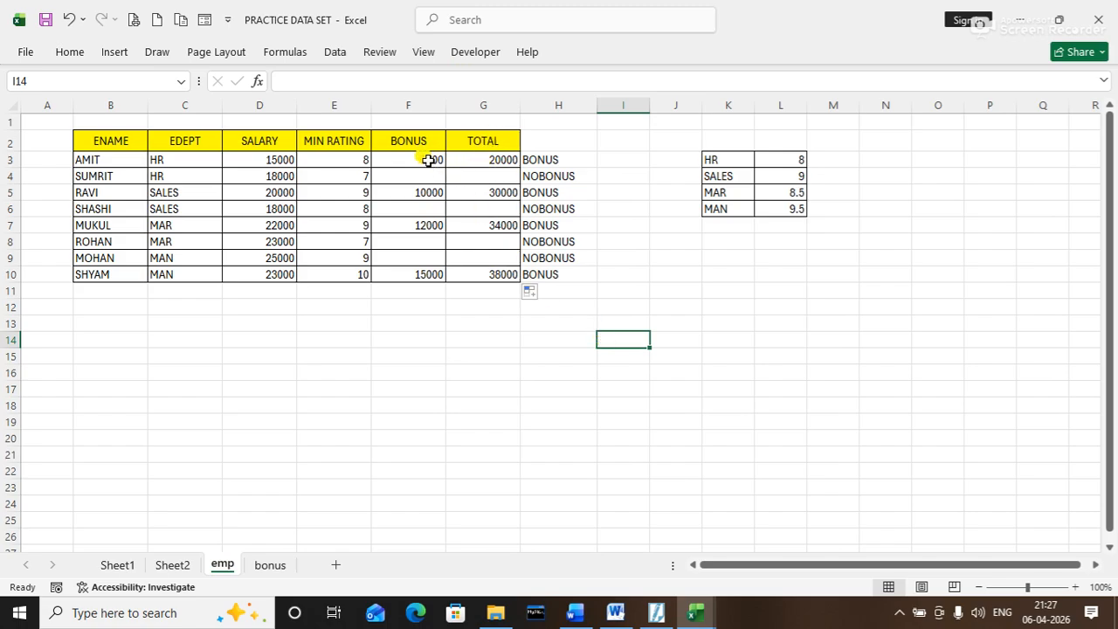
left_click_drag(429, 159, 417, 254)
left_click(379, 353)
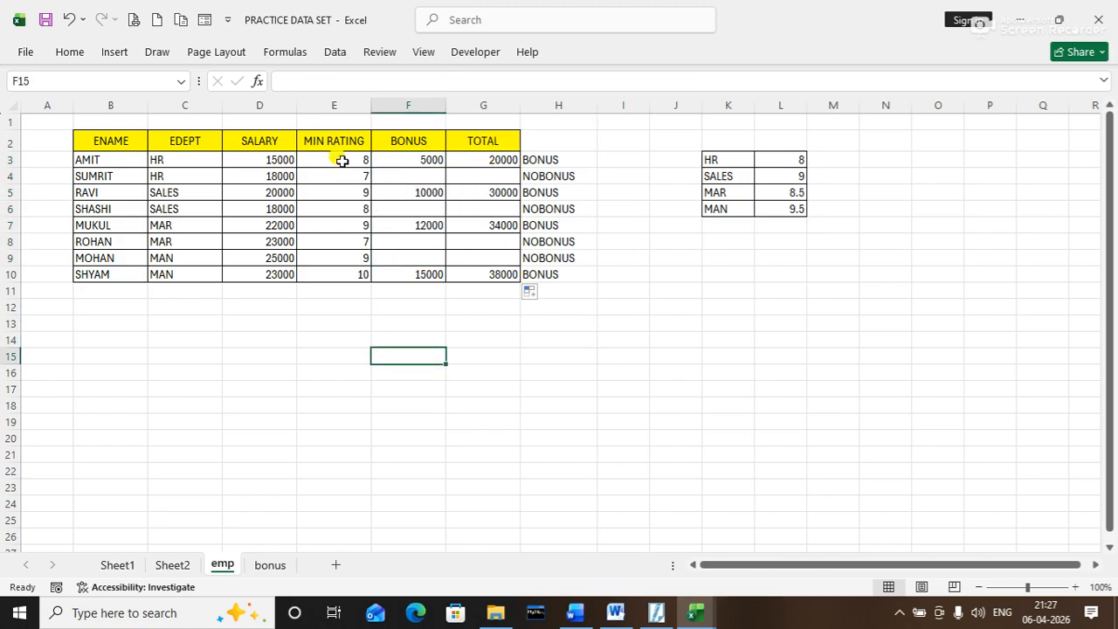
left_click_drag(349, 160, 355, 242)
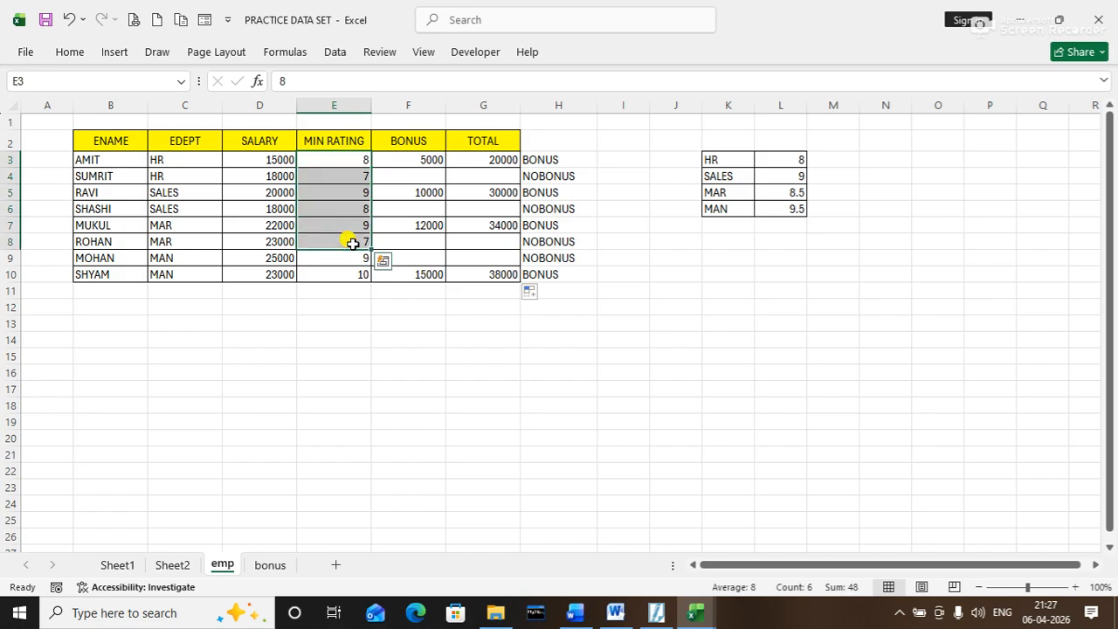
left_click_drag(789, 155, 803, 214)
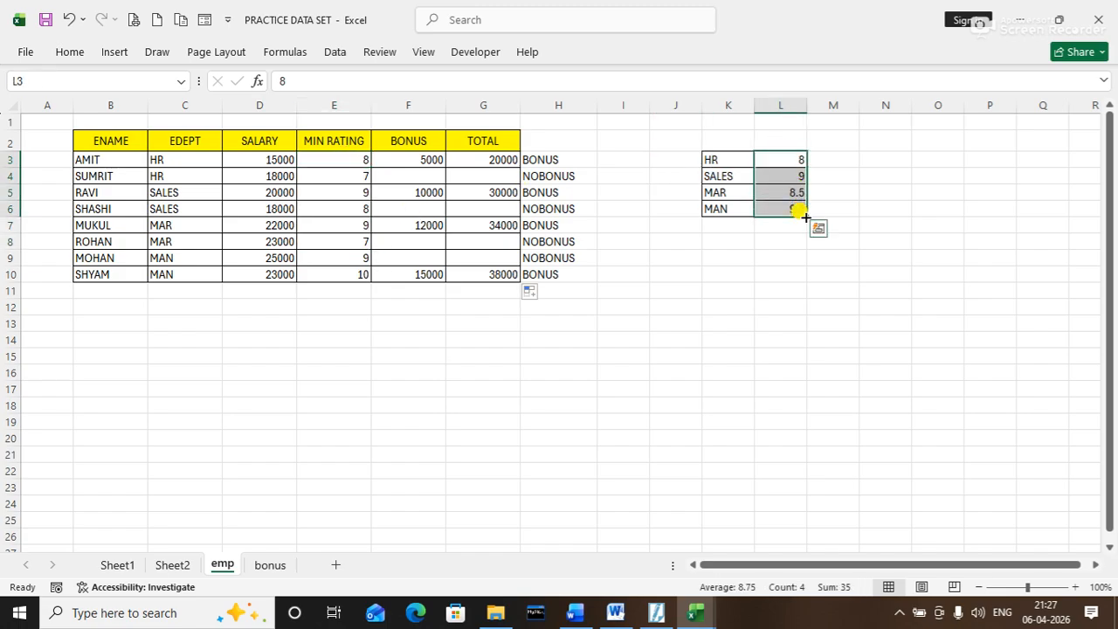